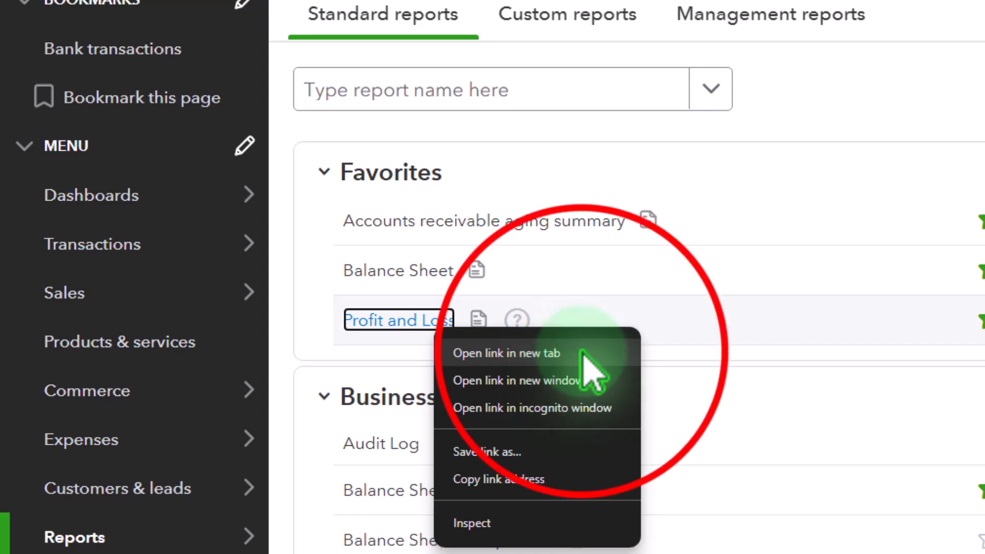
Open the Profit and Loss report in a new tab, then show the Balance Sheet report with the navigation menu collapsed.
left_click(560, 354)
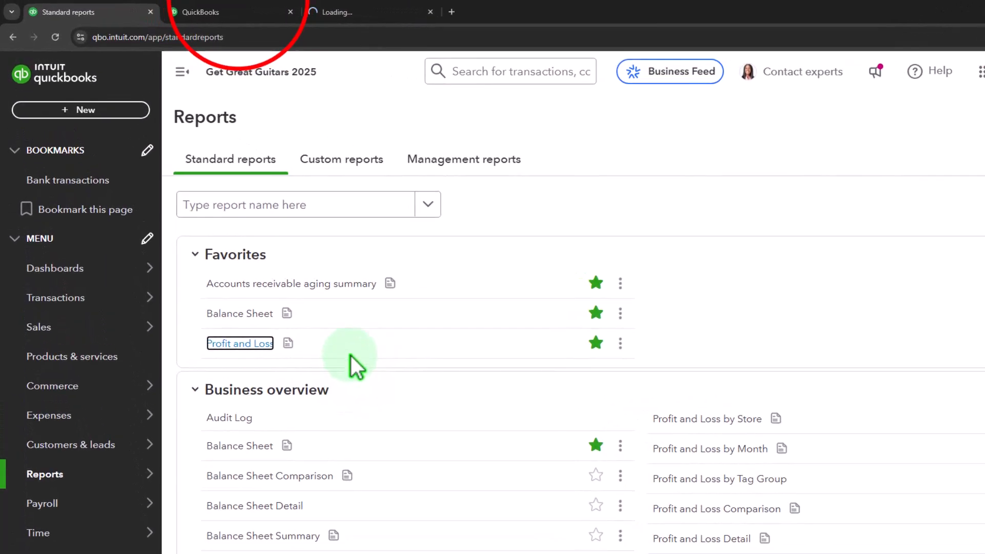
left_click(205, 5)
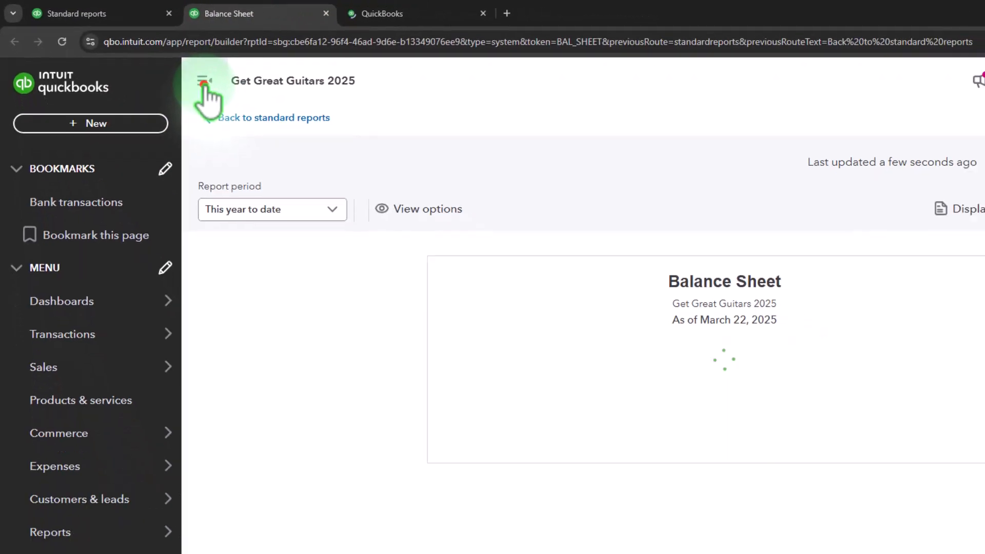
left_click(263, 104)
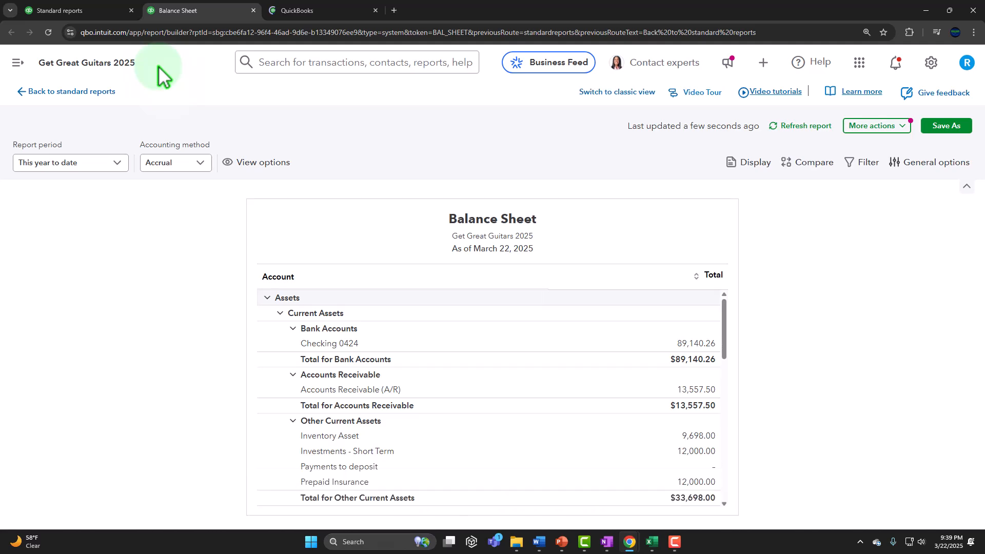
Set the Balance Sheet report period to custom dates from 01/01/2025 to 01/31/2025.
left_click(117, 162)
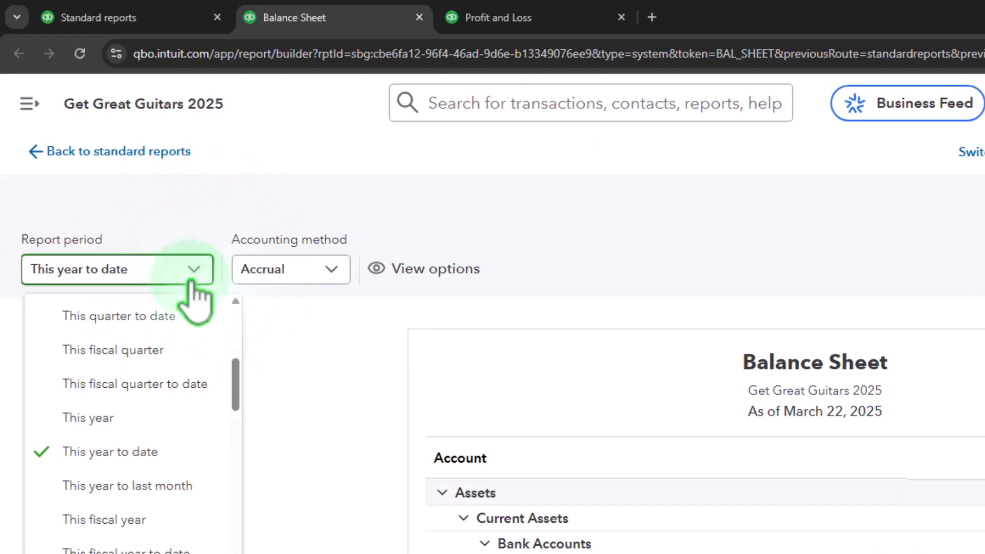
scroll(187, 374, "up", 5)
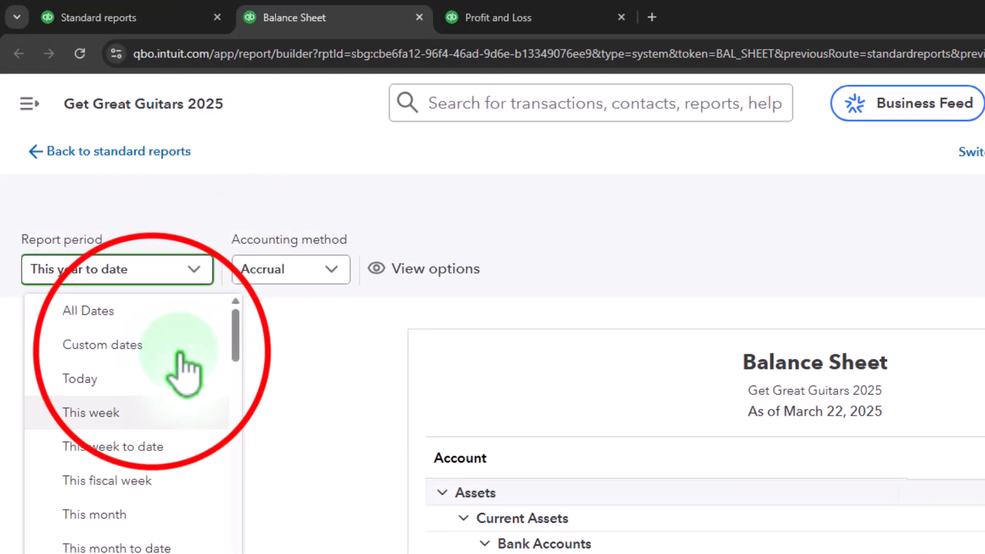
left_click(154, 352)
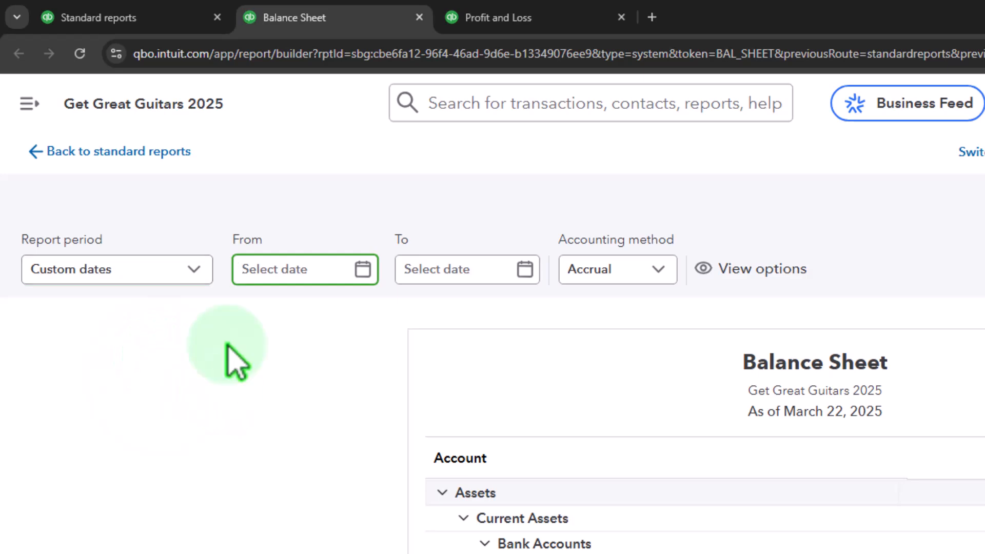
type("01012025")
key("Tab")
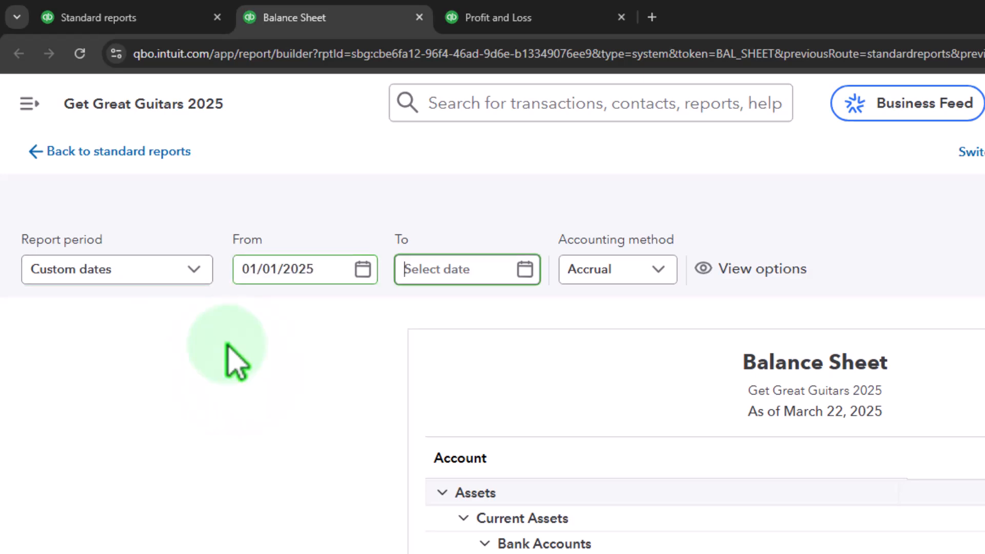
type("01/31/2025")
key("Tab")
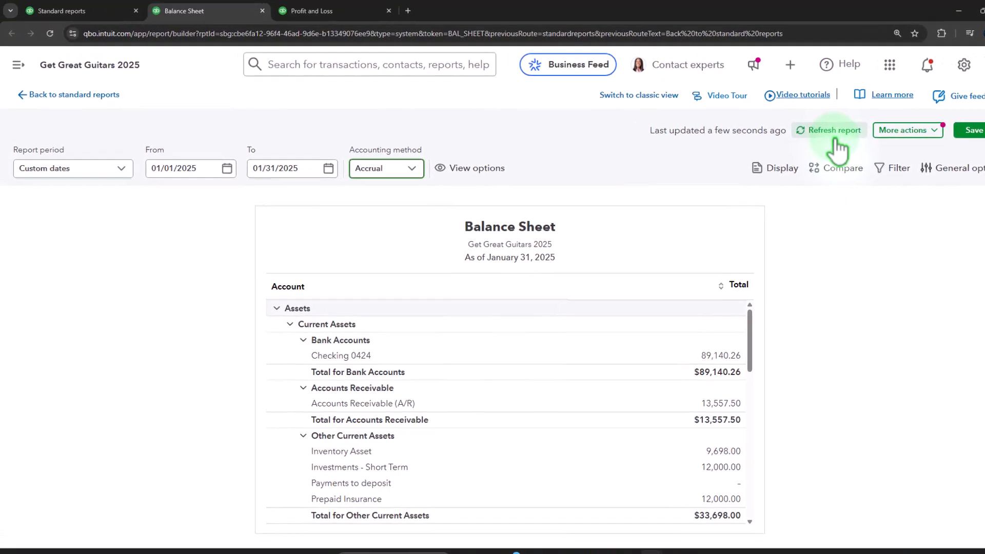
Collapse the navigation menu on the Profit and Loss report and set its period to custom dates 01/01/2025 to 01/31/2025.
left_click(277, 7)
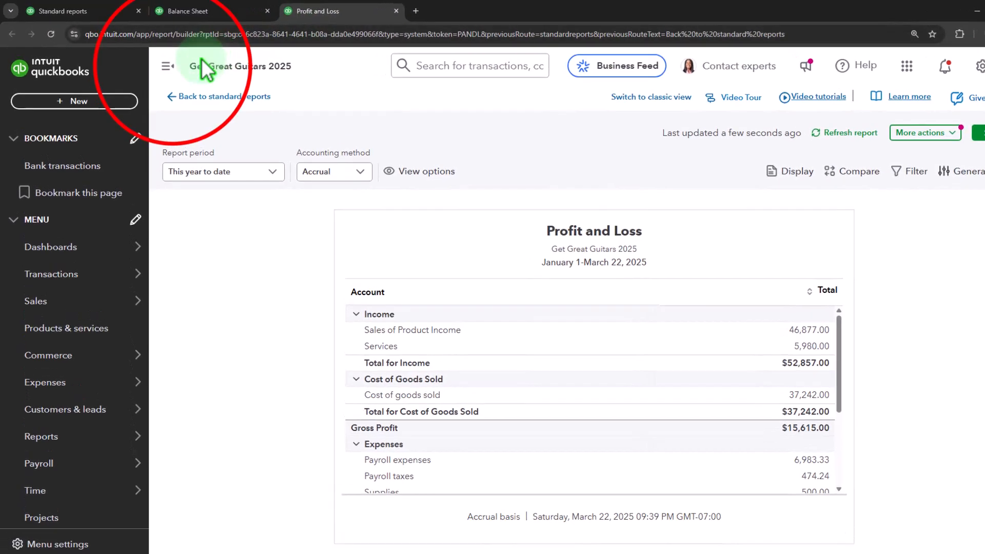
left_click(276, 108)
left_click(180, 277)
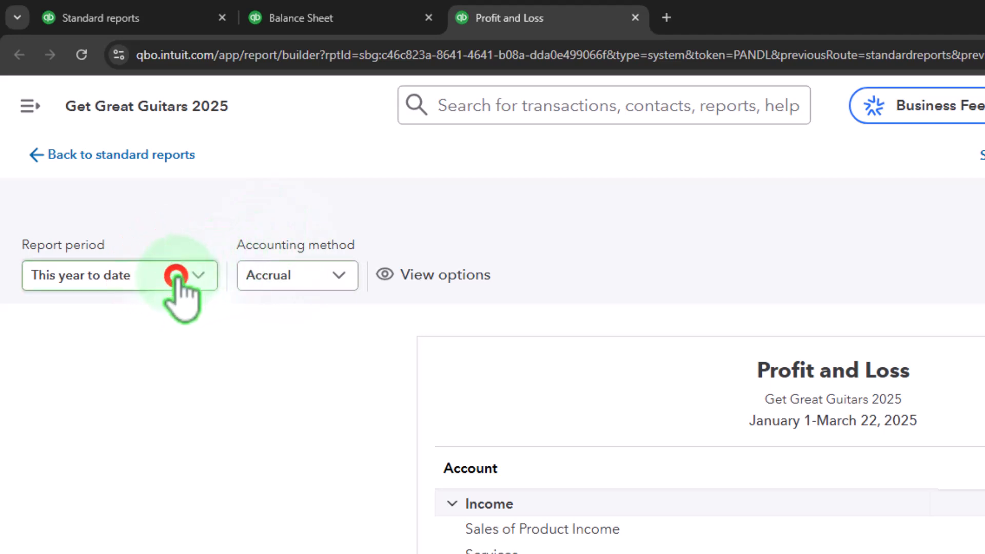
scroll(126, 462, "up", 3)
scroll(126, 462, "up", 3)
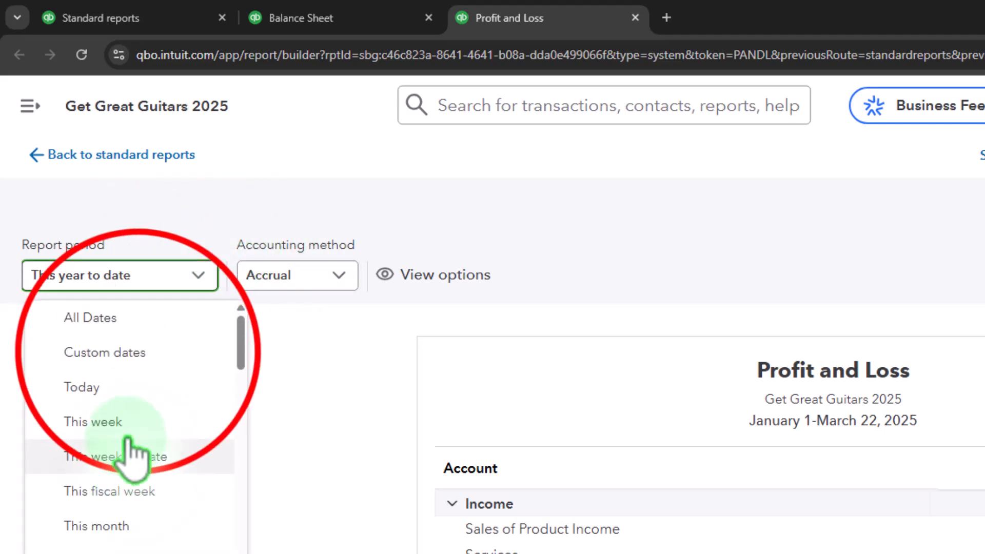
left_click(138, 357)
key("Tab")
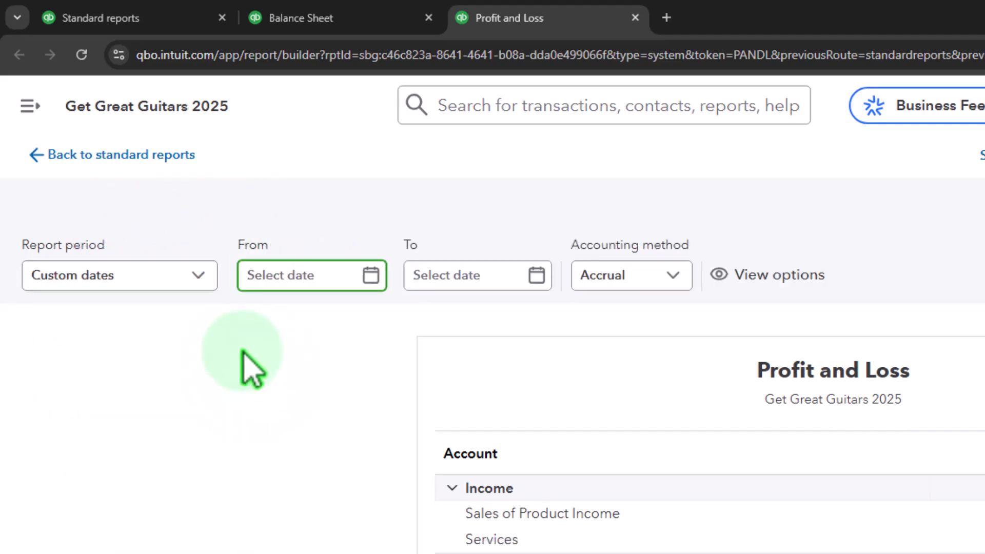
type("010125")
key("Tab")
type("013125")
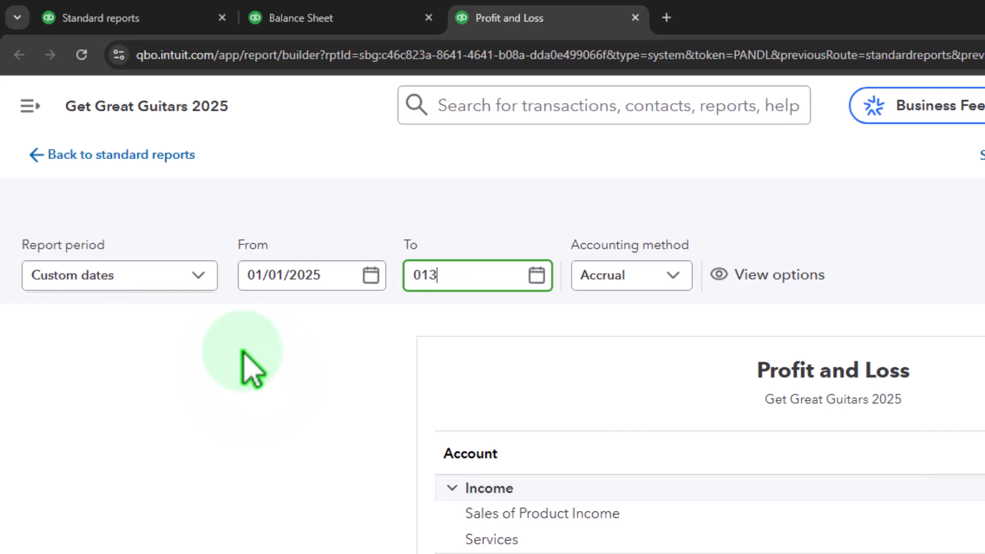
key("Tab")
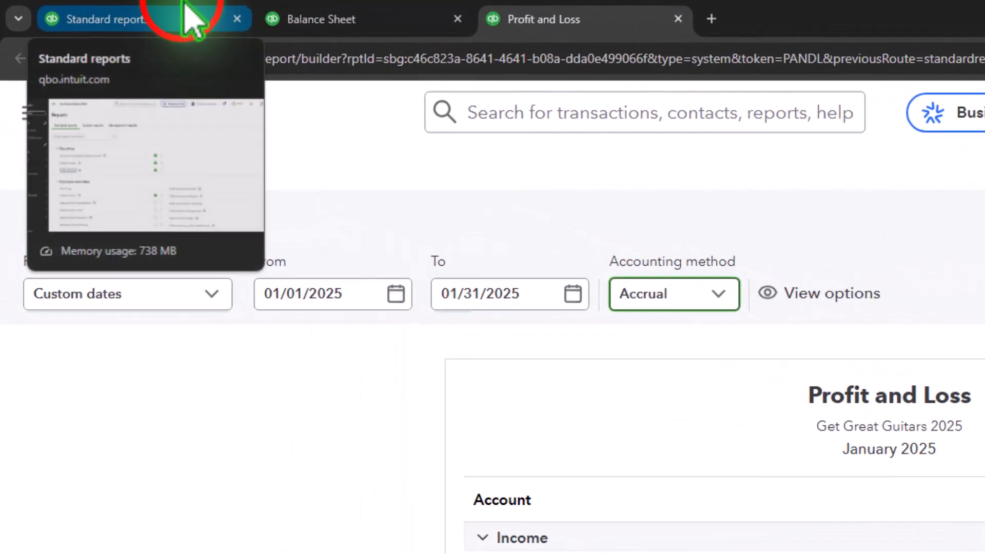
Return to the Standard reports tab, open the customer list under Sales, and review the customers and their sub-customers.
left_click(186, 6)
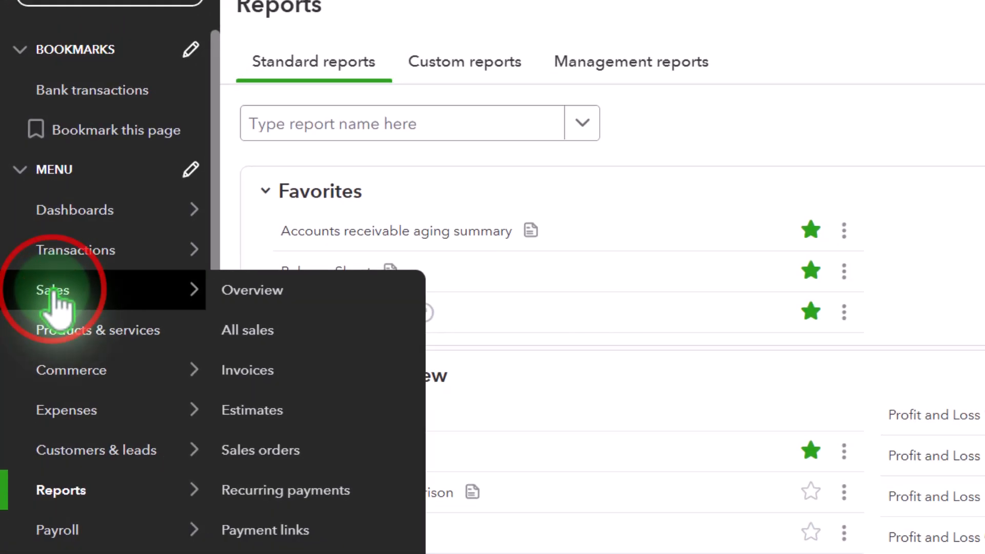
left_click(39, 292)
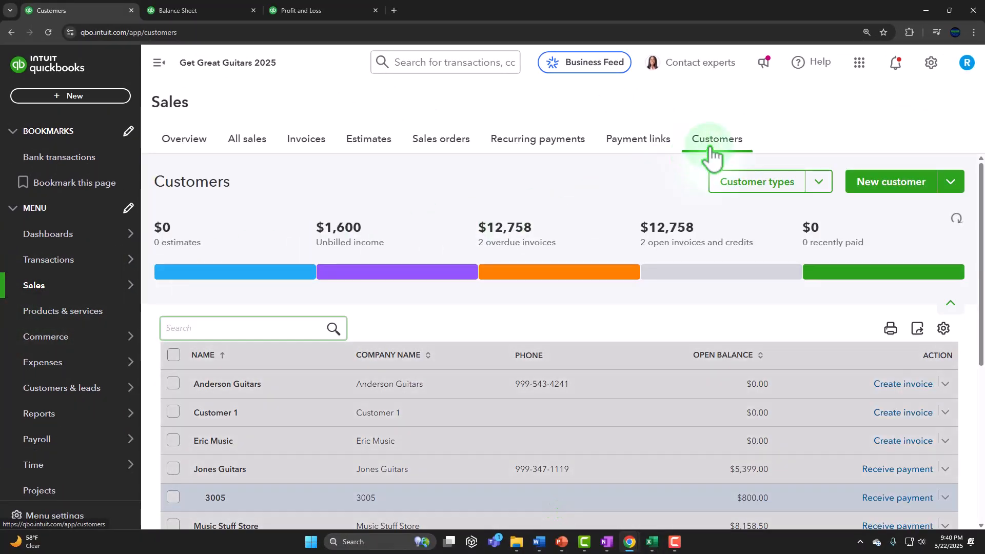
left_click(713, 151)
left_click(159, 62)
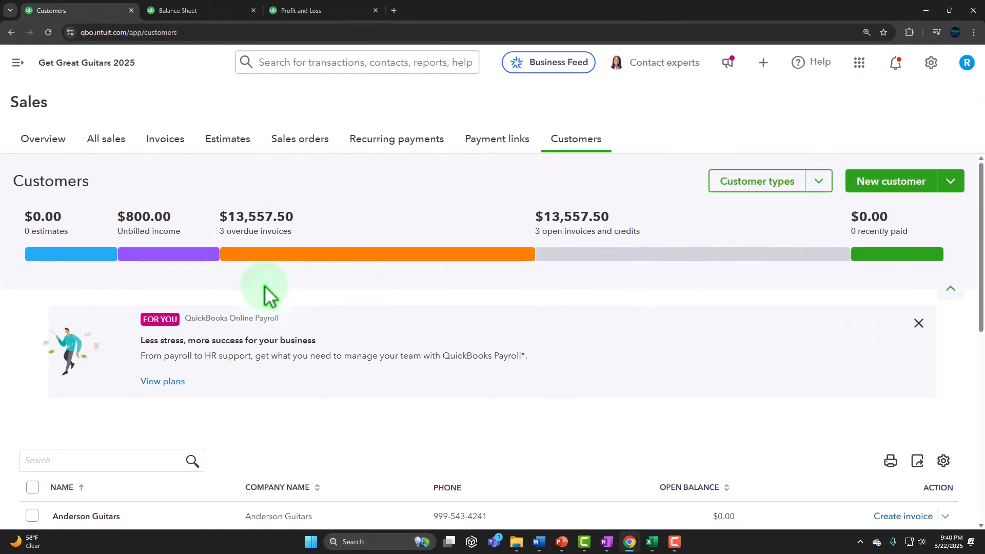
scroll(264, 296, "down", 5)
scroll(221, 295, "down", 2)
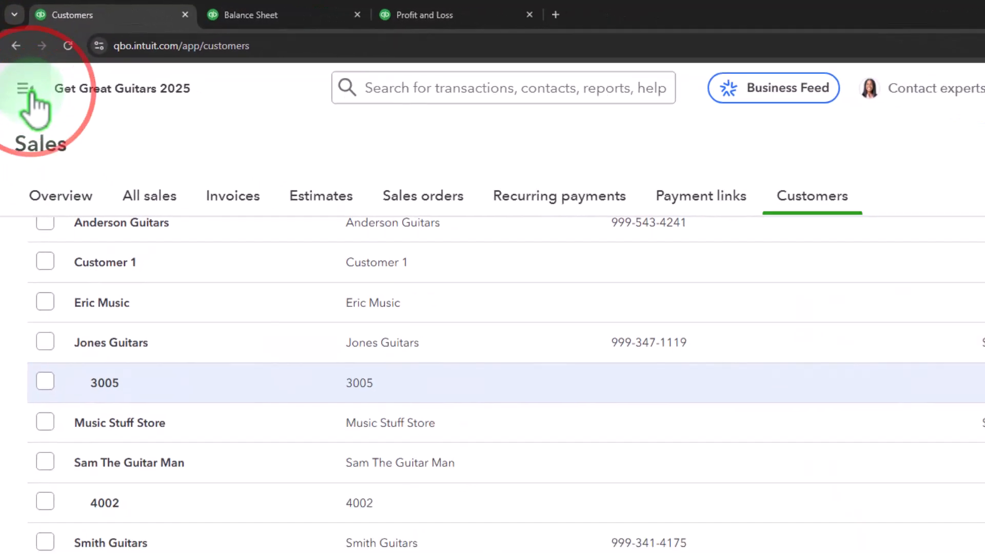
Restore the navigation menu and open the Projects list.
left_click(18, 63)
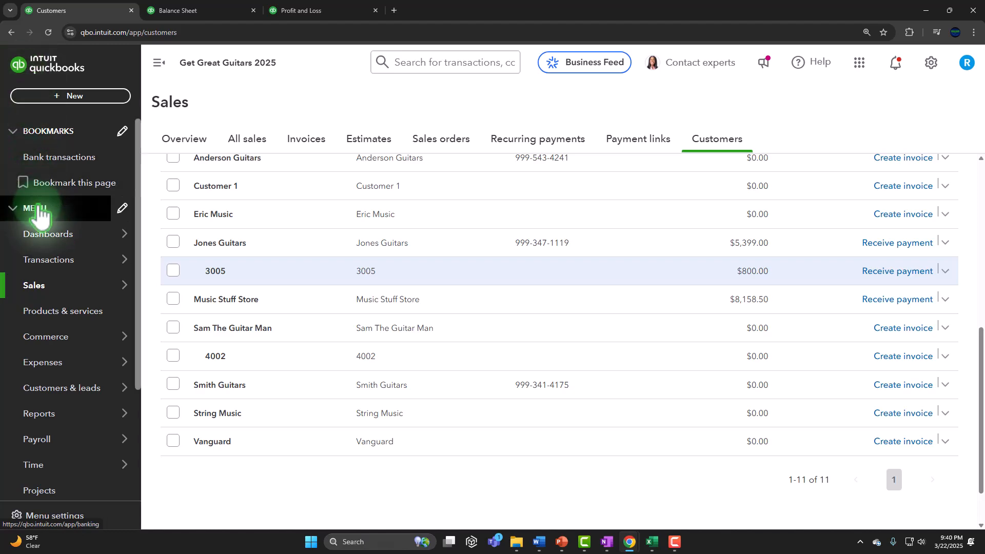
mouse_move(72, 425)
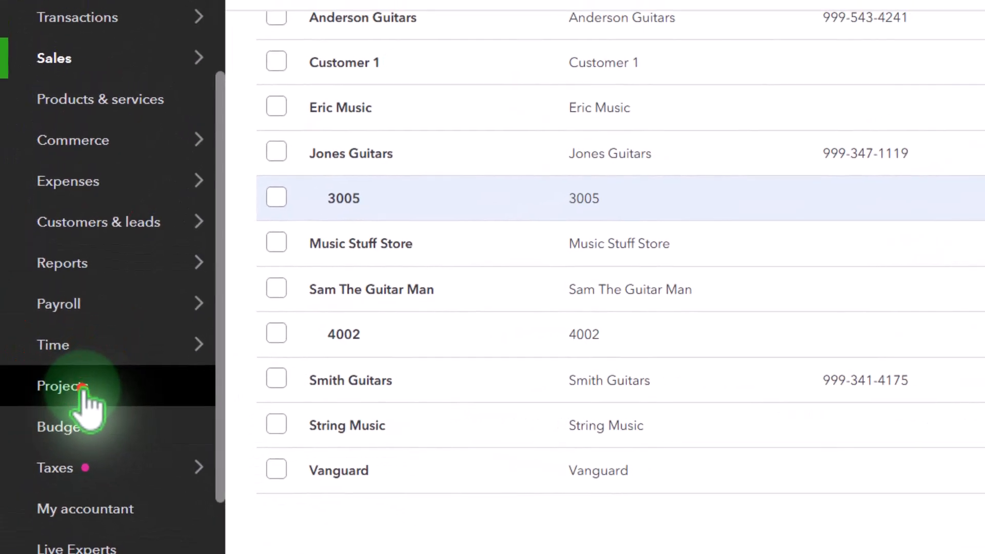
left_click(47, 492)
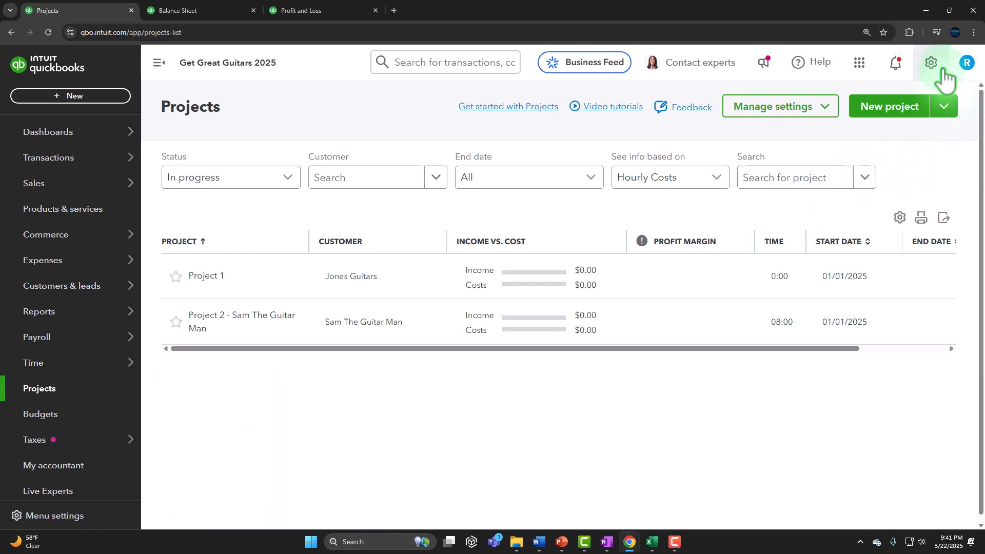
Open the Bills and expenses section of the company's Expenses settings for editing.
left_click(942, 70)
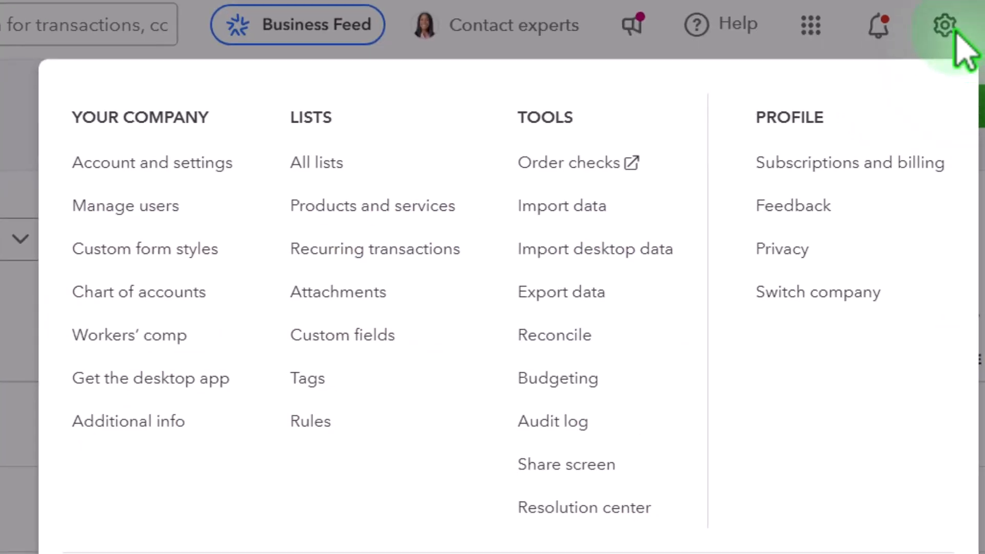
left_click(234, 174)
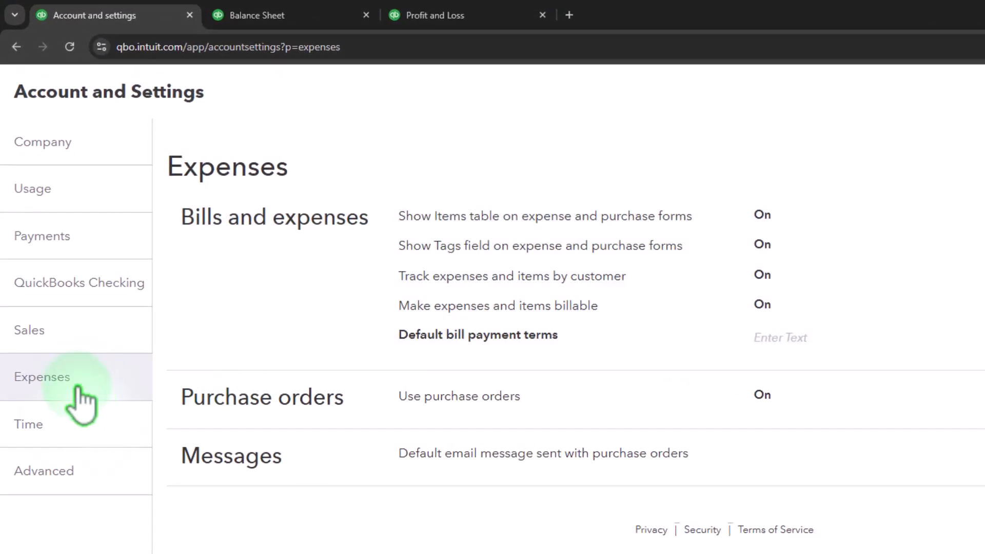
left_click(909, 226)
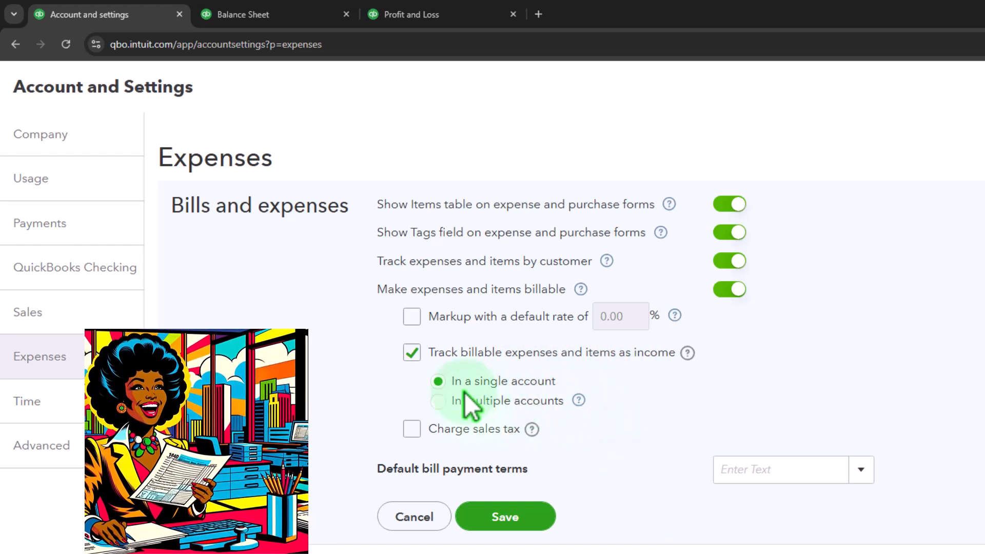
Try tracking billable expenses in multiple accounts, read that option's help text, and switch back to a single account.
left_click(440, 402)
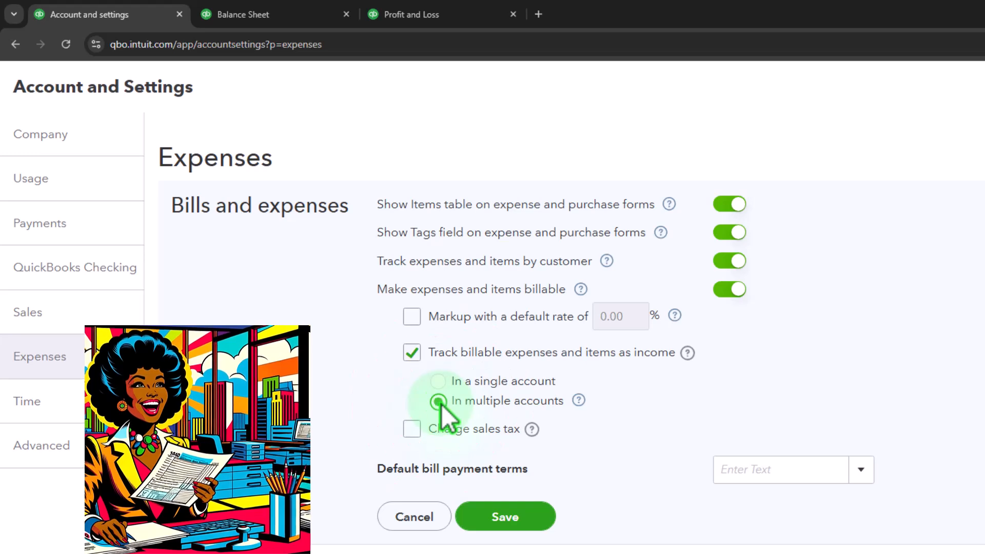
left_click(579, 401)
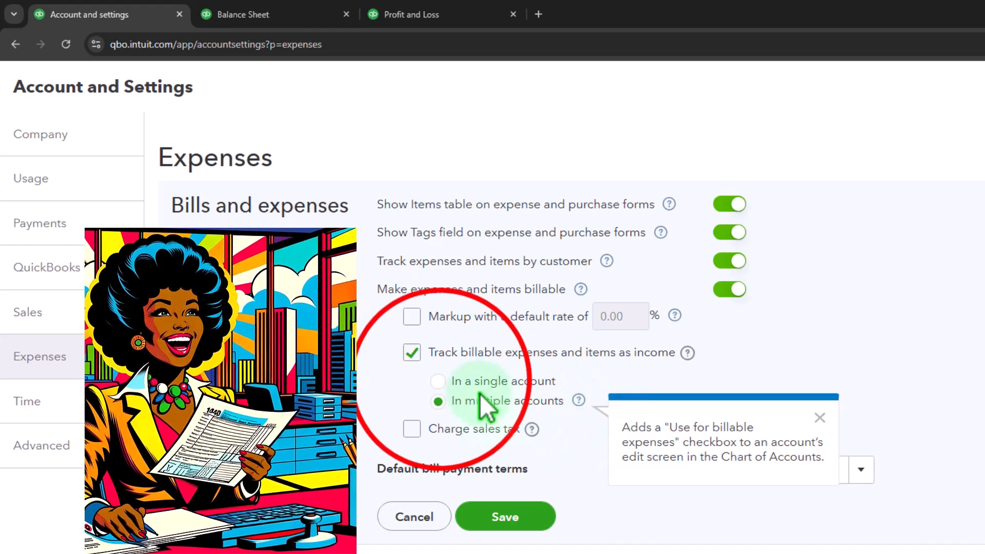
left_click(438, 381)
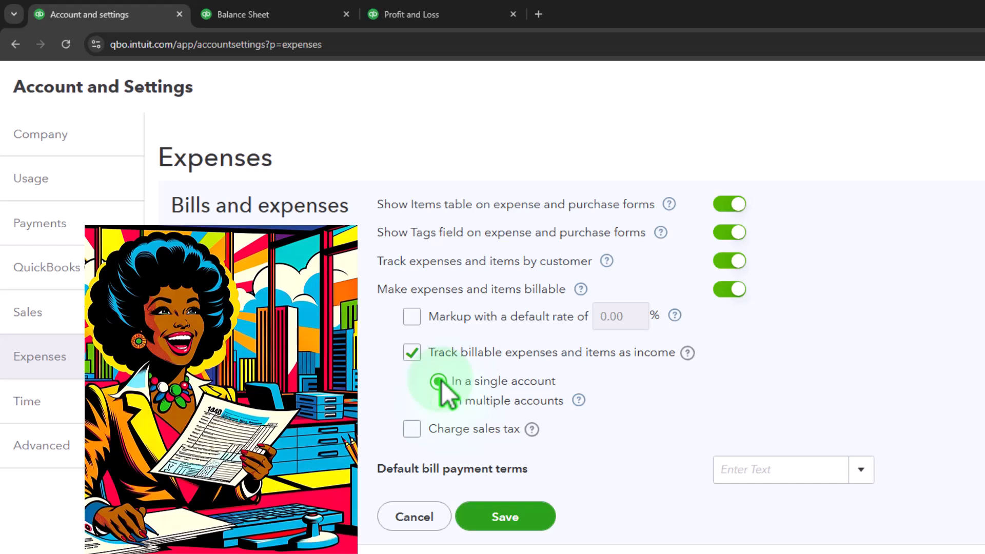
Turn off tracking billable expenses and items as income, save the change, and close the account settings.
left_click(411, 353)
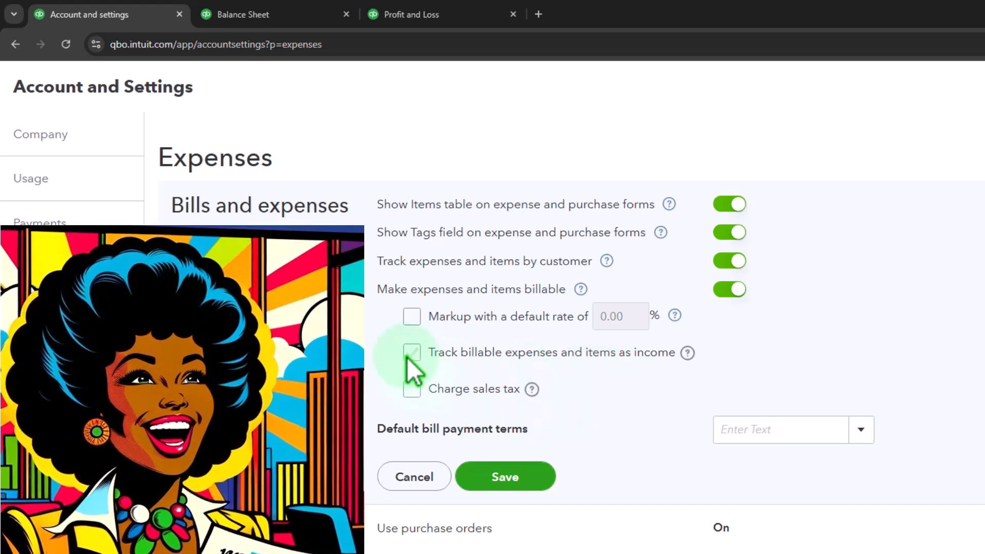
left_click(496, 476)
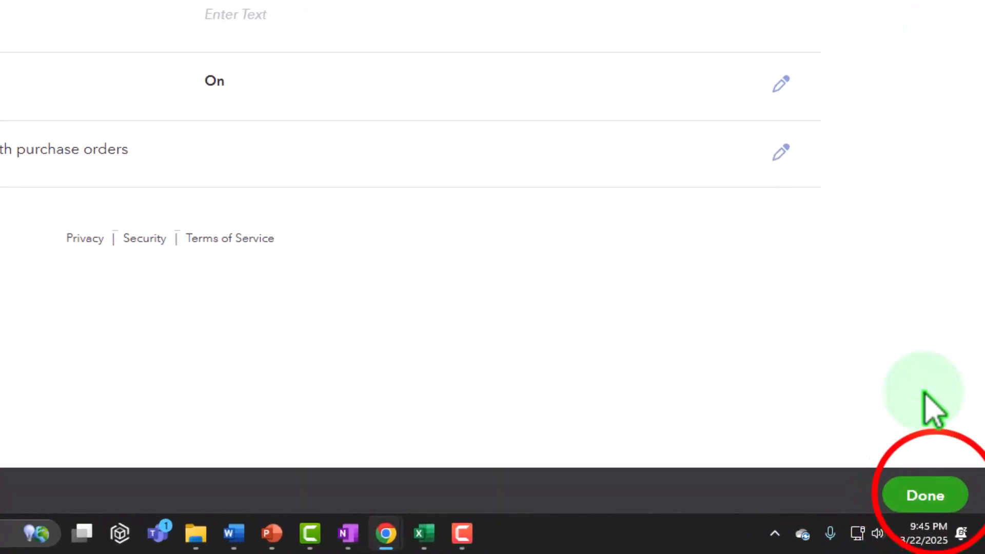
left_click(940, 503)
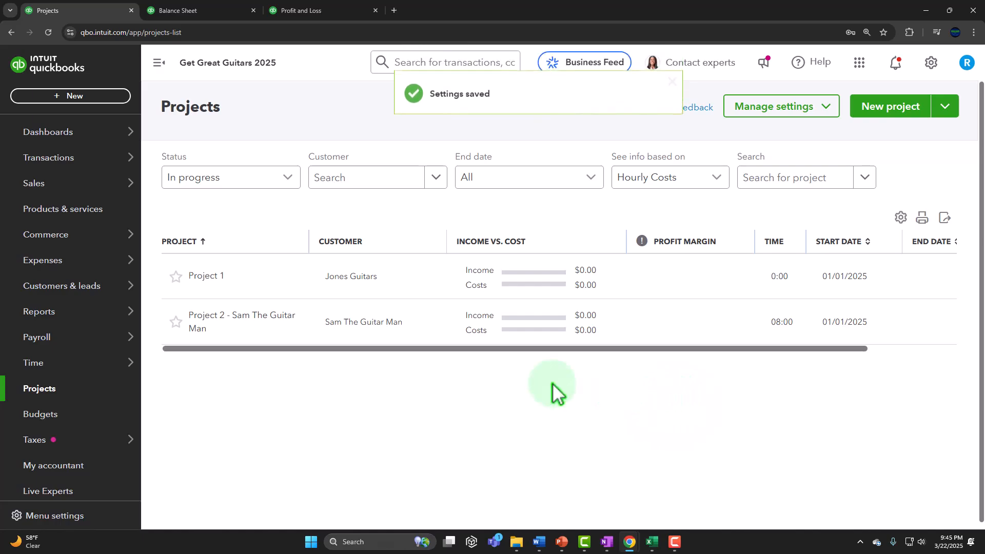
Create a new expense with Office Depot as the payee, keeping Checking 0424 as the payment account.
left_click(70, 96)
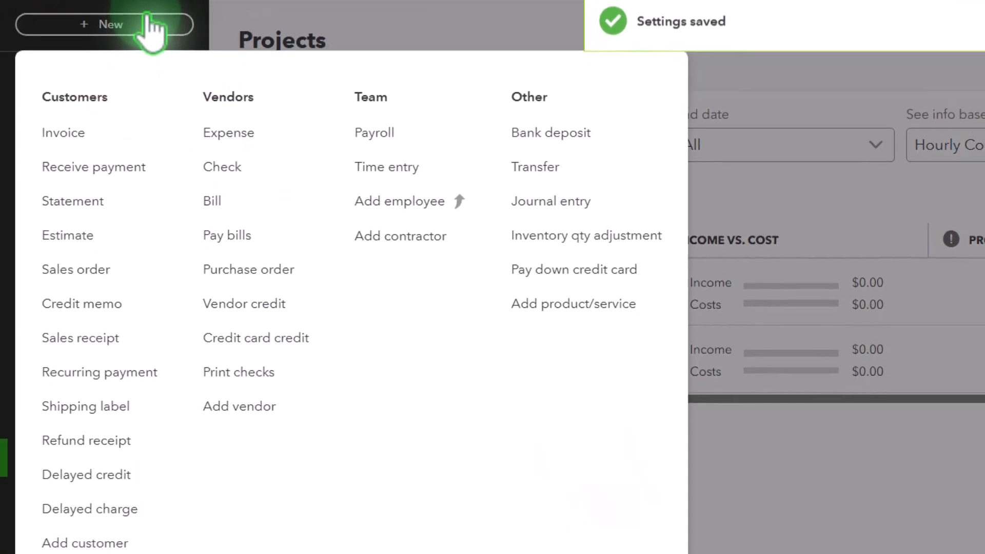
left_click(227, 124)
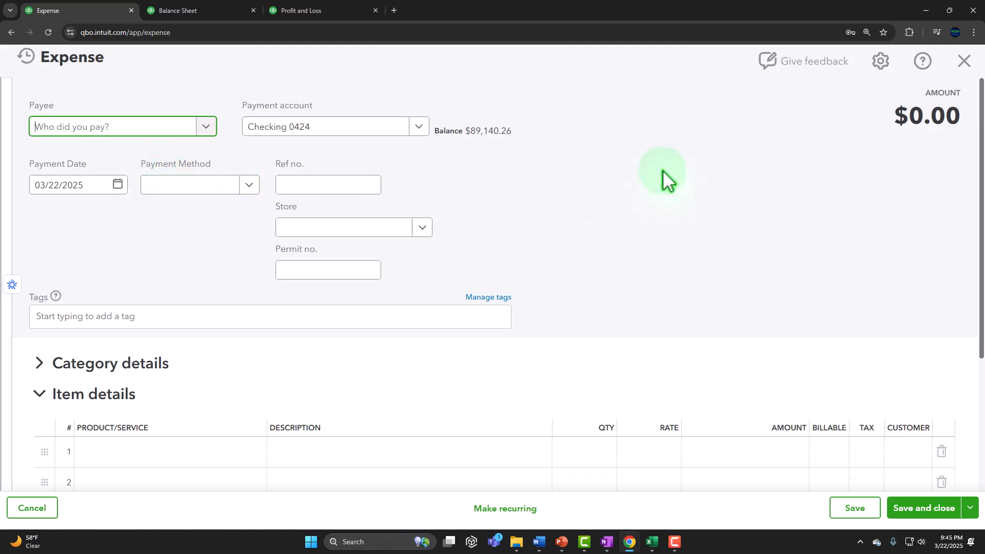
type("Off")
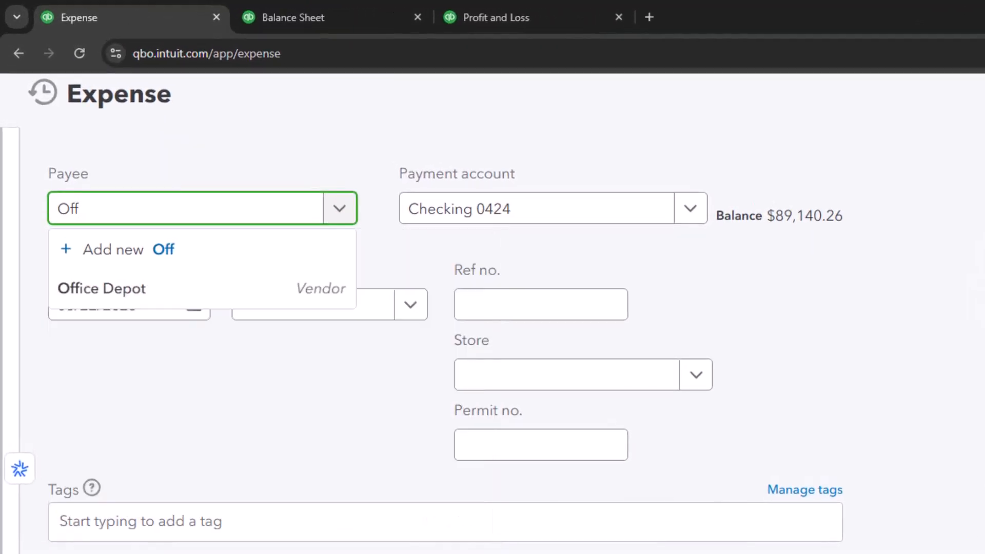
key("Down")
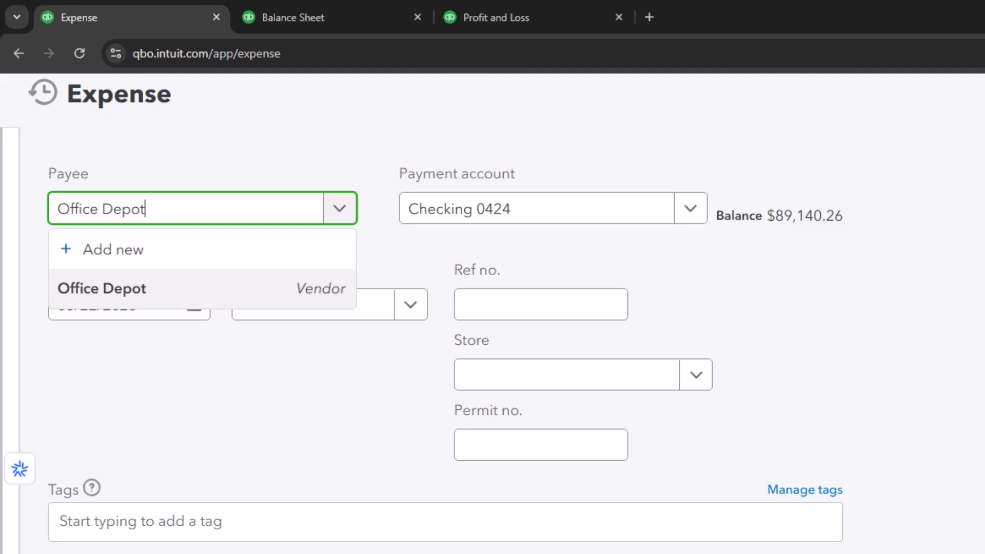
key("Tab")
key("Tab")
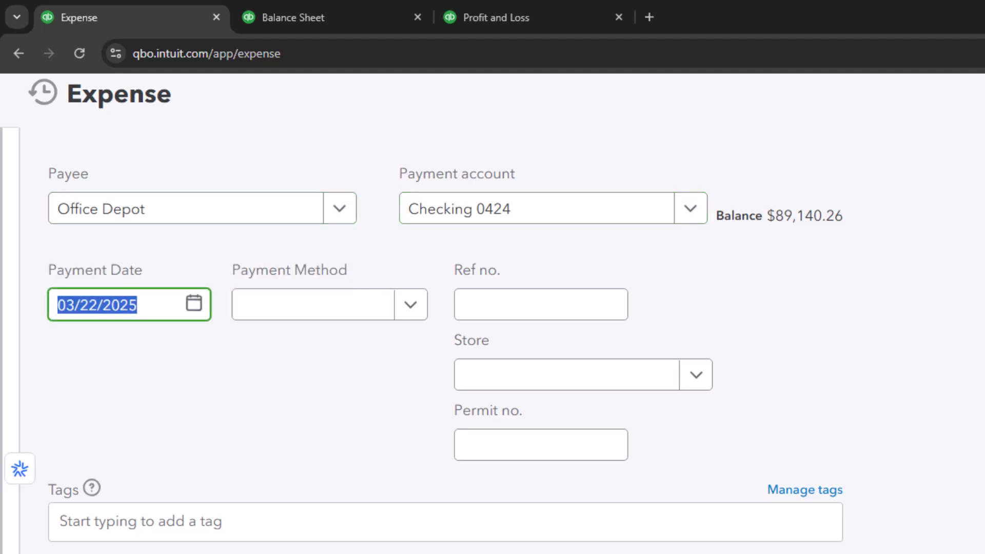
Set the expense's payment date to 01/30/2025 and leave the payment method, reference, store and permit fields blank.
type("01")
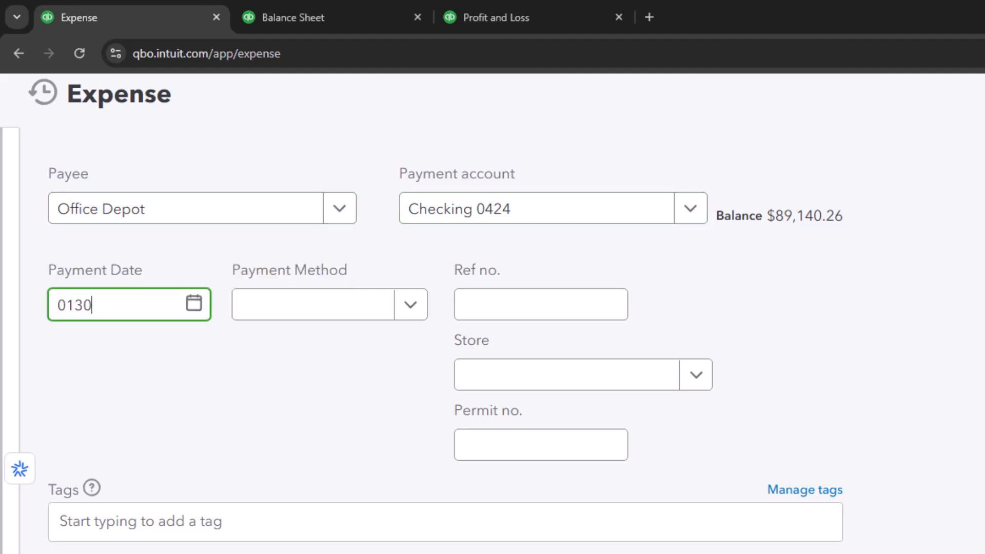
key("Tab")
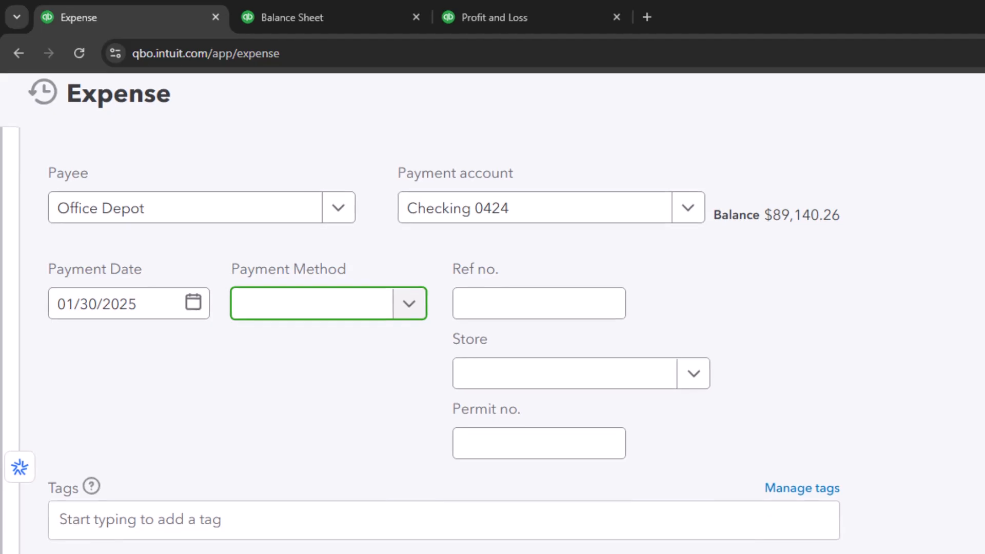
key("Tab")
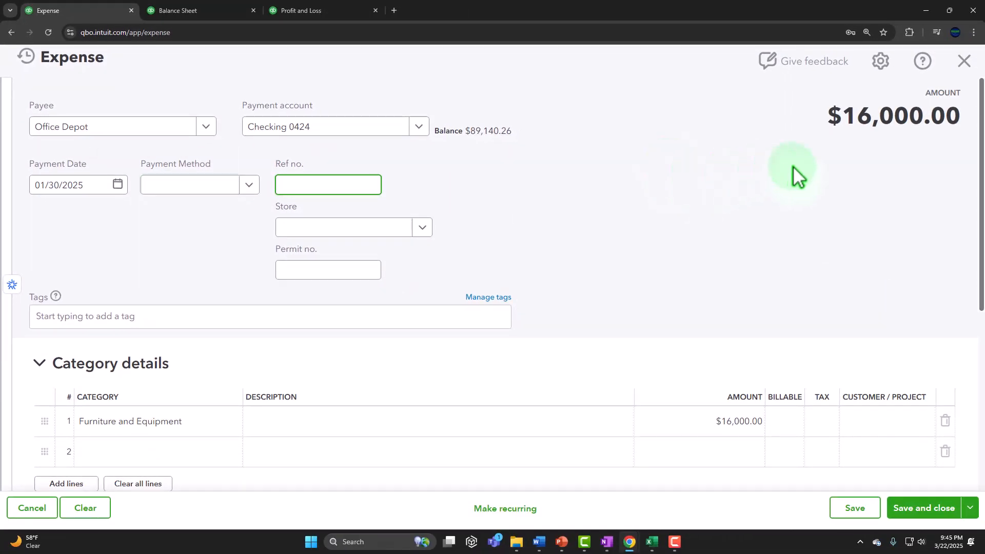
key("Tab")
key("Tab")
key("Tab")
key("Tab")
key("Tab")
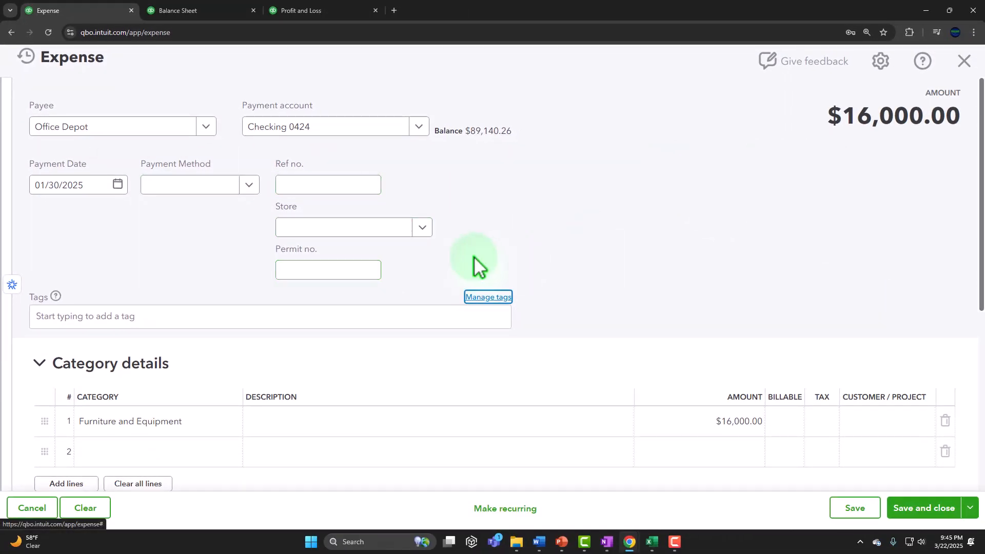
Change the first category line to the Supplies expense account with an amount of $130.00.
scroll(474, 256, "down", 2)
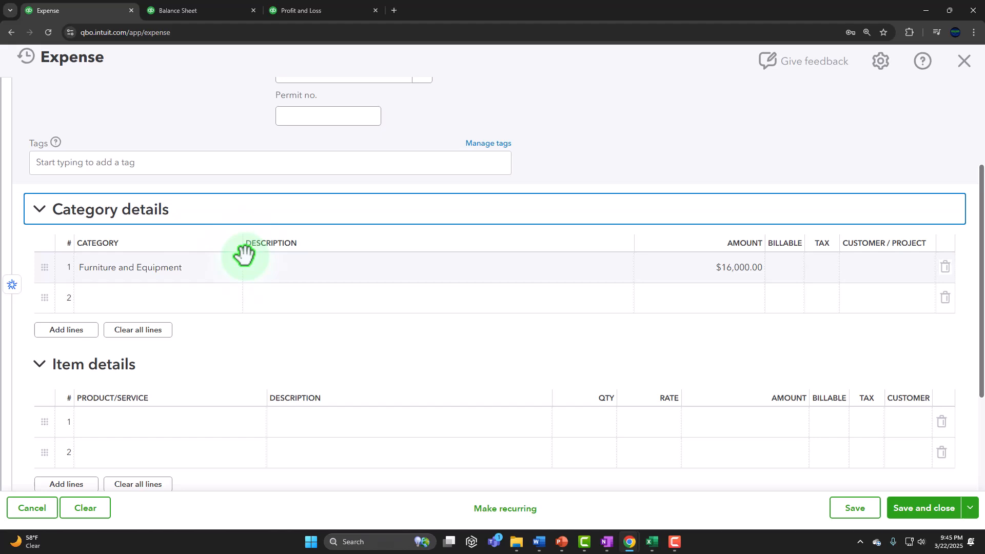
left_click(191, 272)
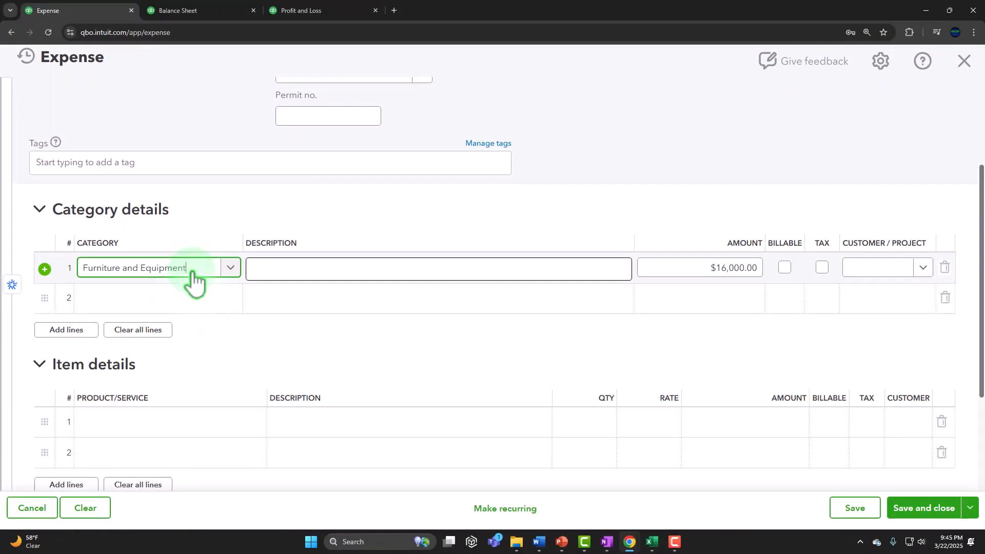
key("BackSpace")
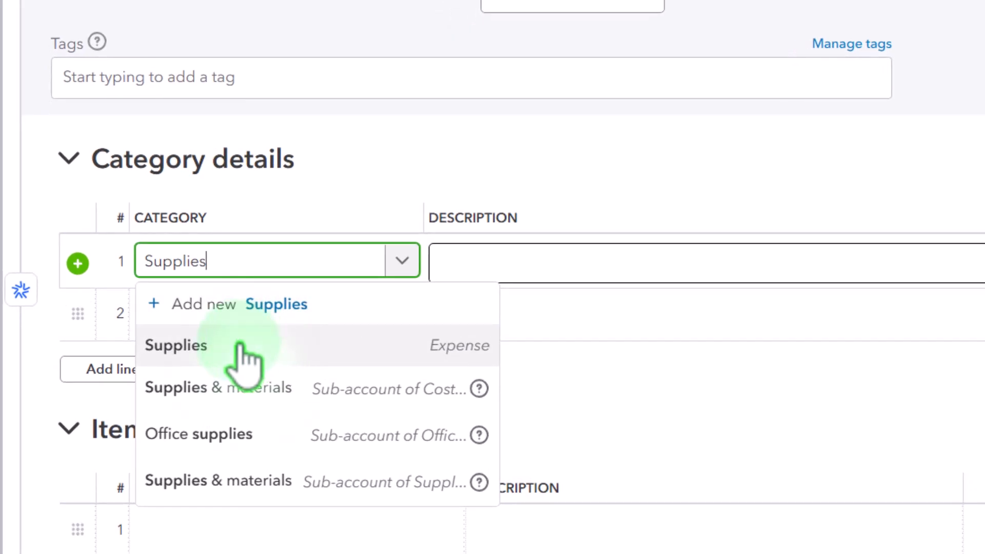
left_click(239, 347)
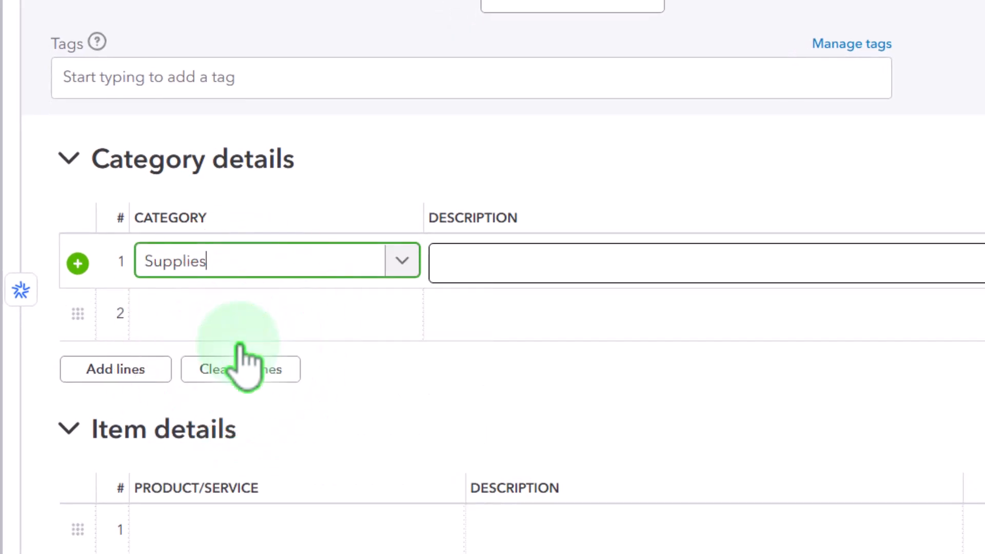
key("Tab")
key("Tab")
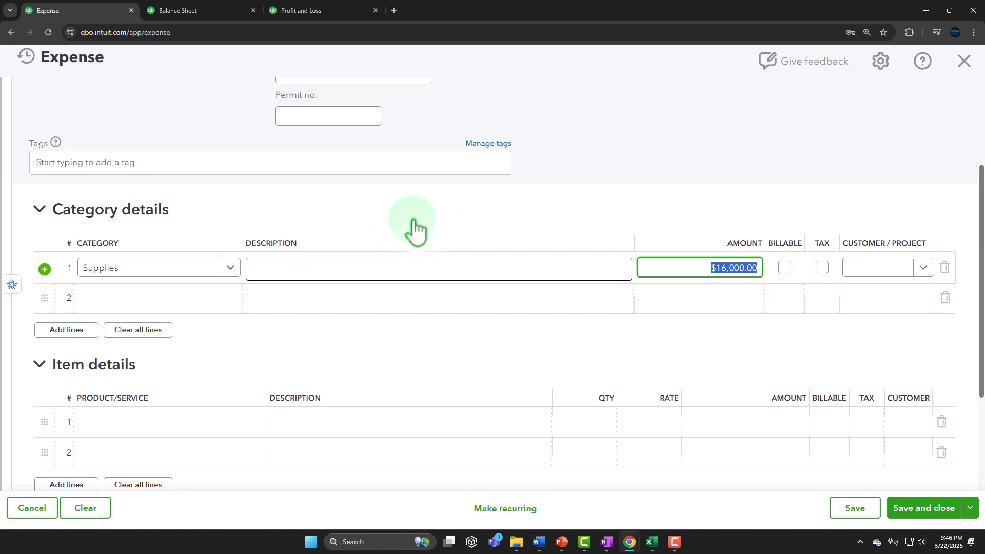
type("130")
key("Tab")
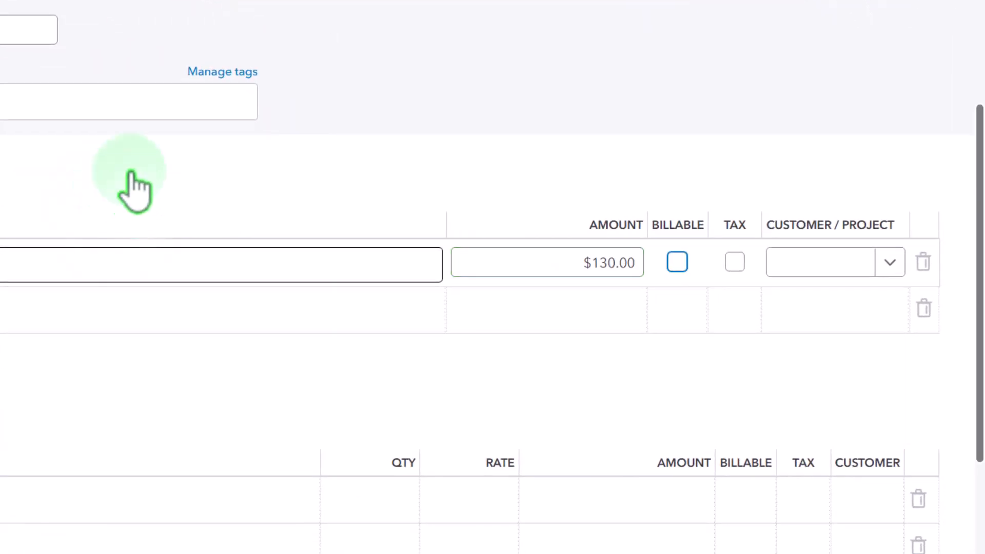
Mark the Supplies line as billable, assign it to Project 2, and save and close the expense.
left_click(682, 261)
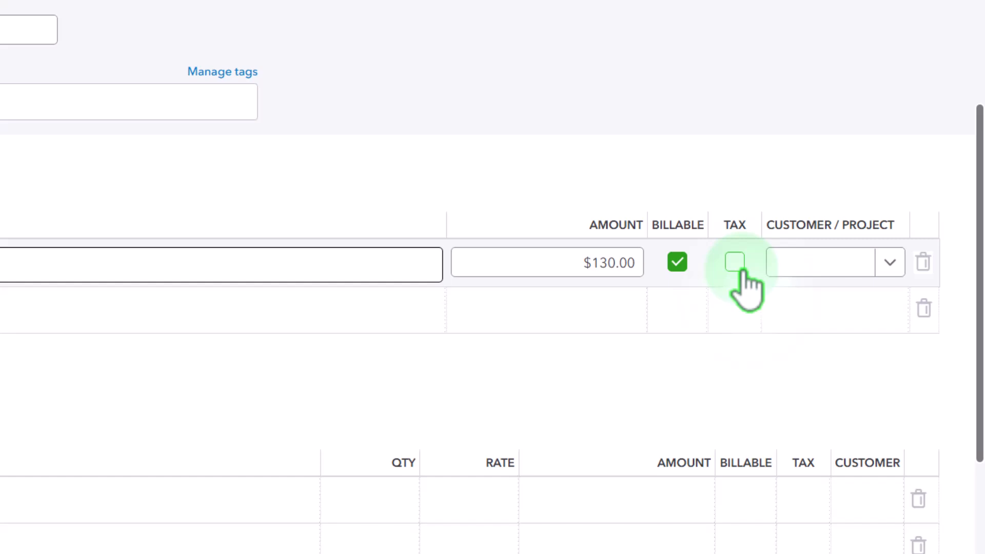
left_click(794, 261)
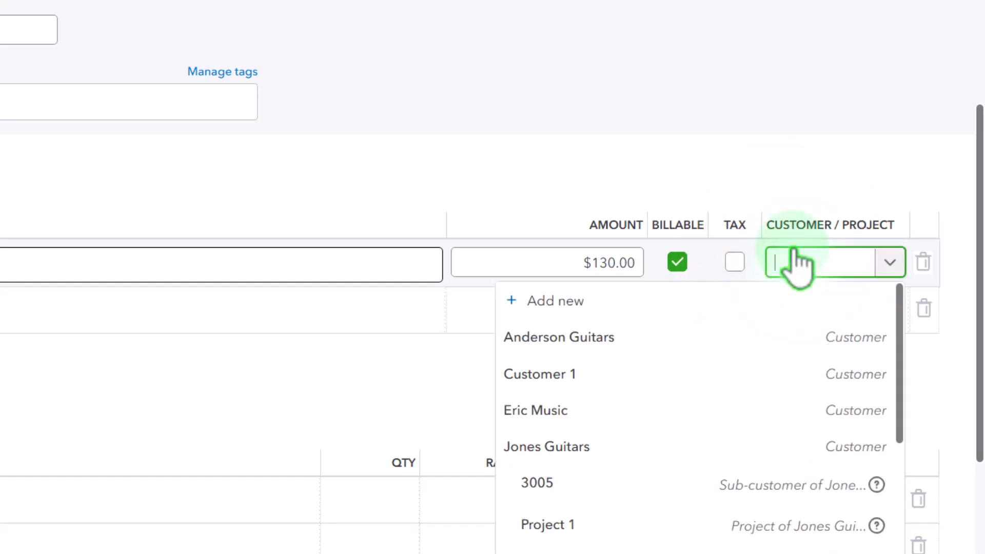
type("proje")
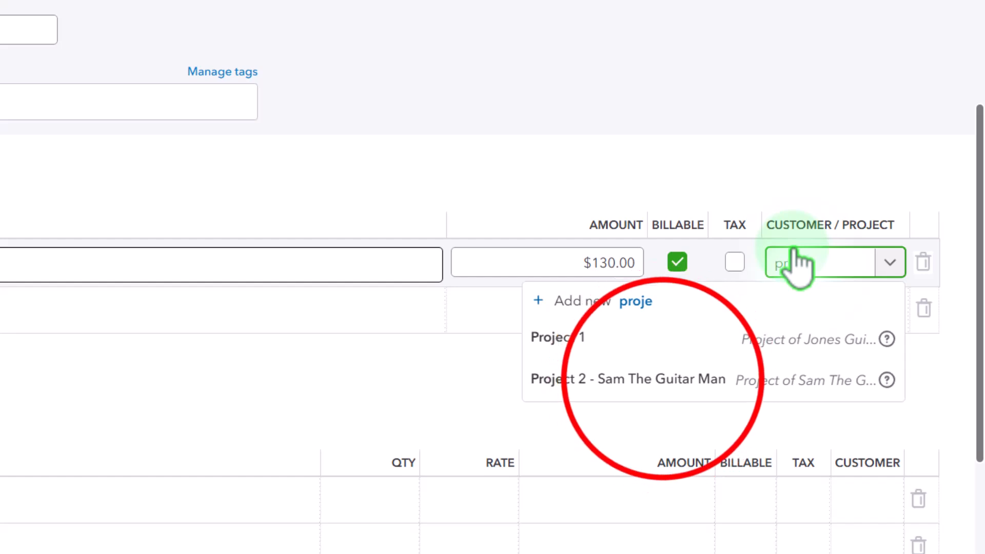
left_click(667, 382)
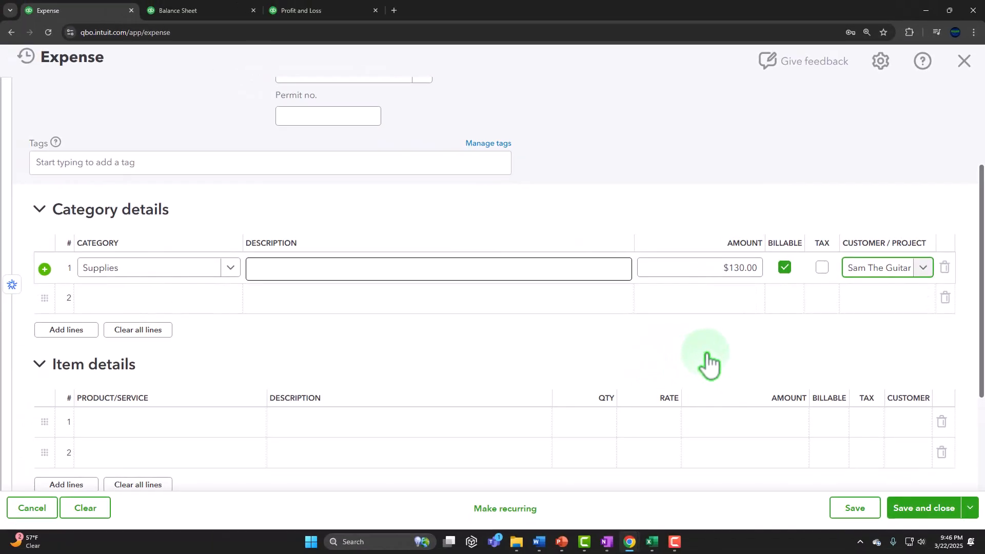
key("Tab")
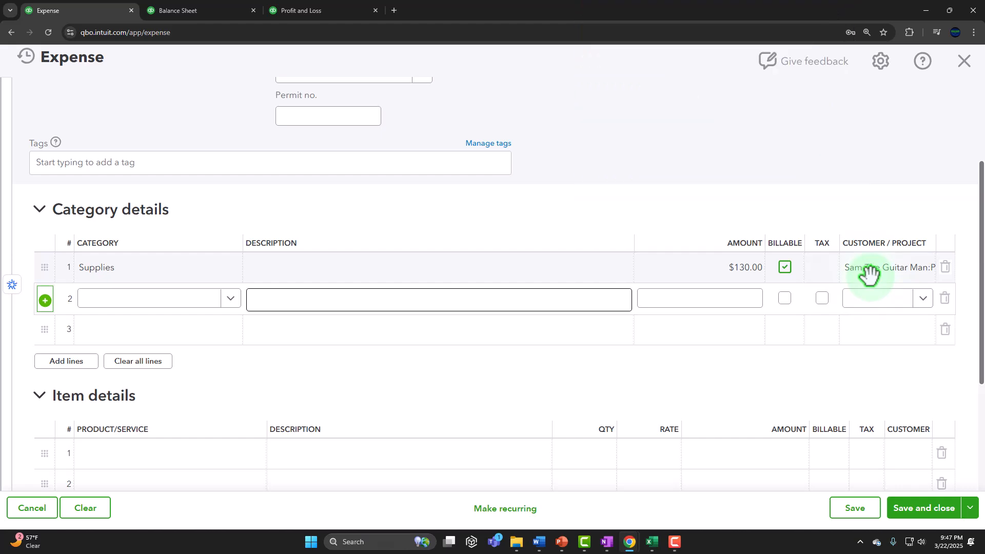
left_click(922, 508)
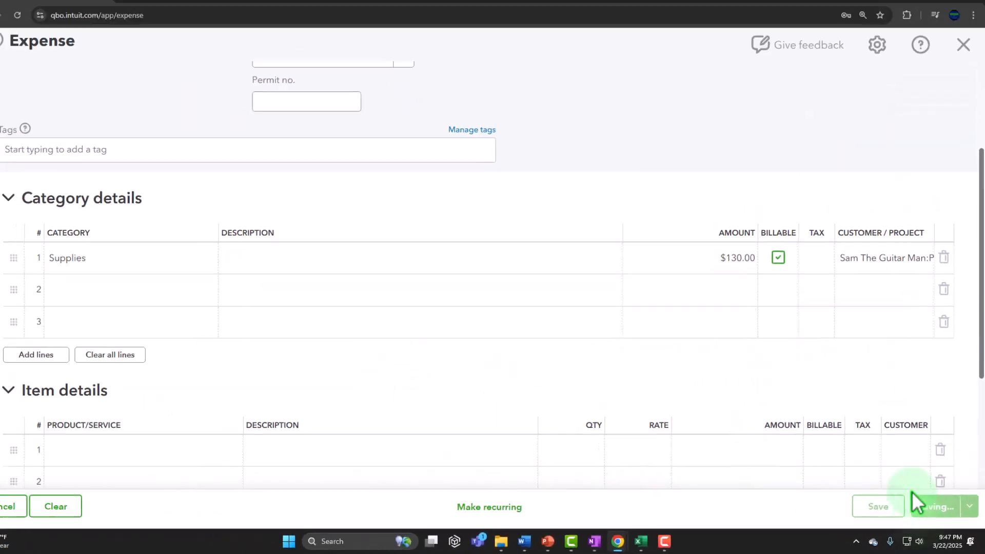
Refresh the Balance Sheet, review the January transactions behind Checking 0424, and return to the summary report.
left_click(206, 6)
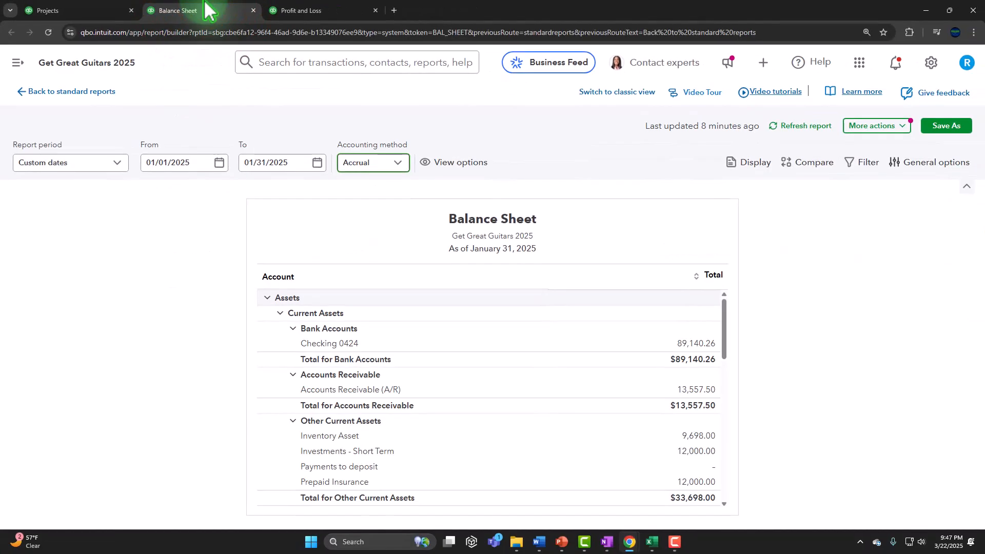
left_click(798, 127)
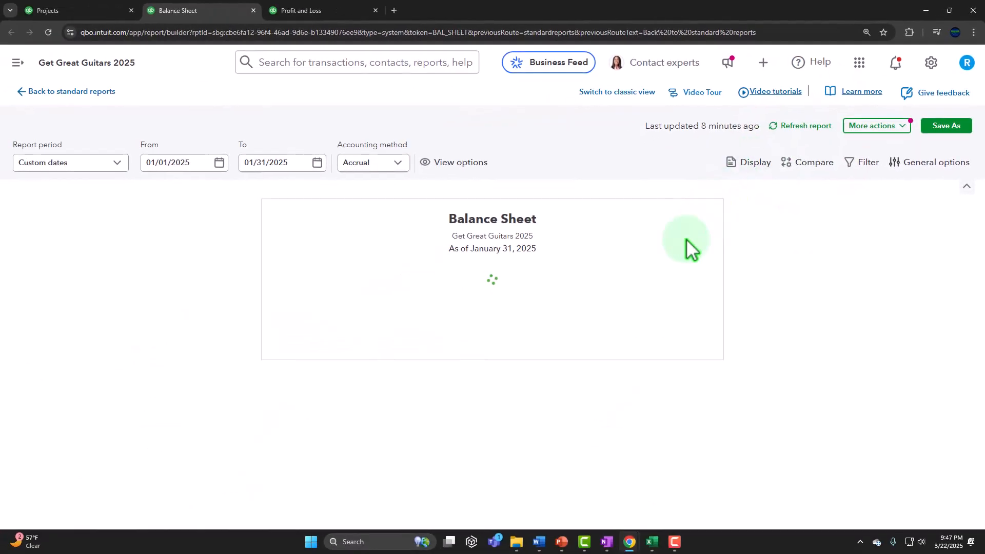
left_click(688, 343)
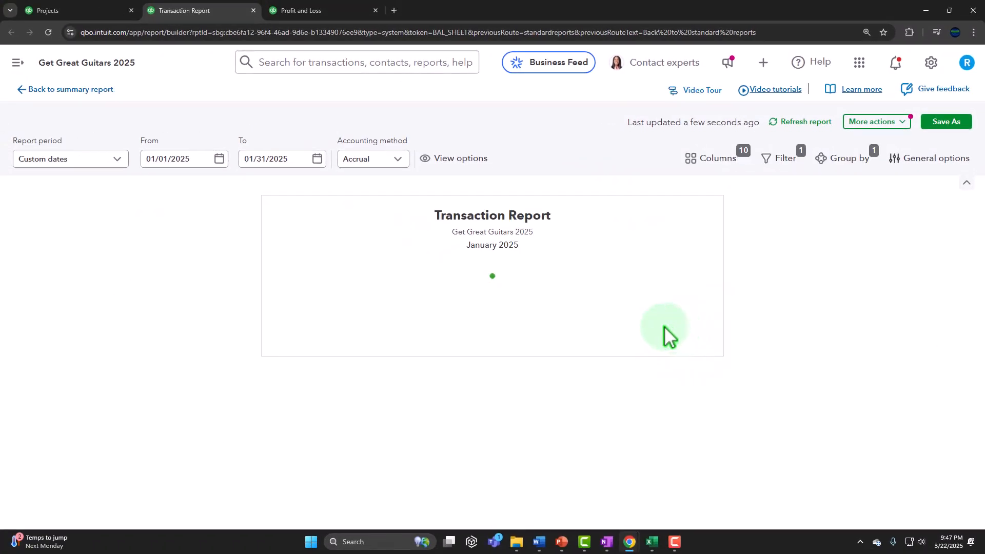
scroll(645, 334, "down", 5)
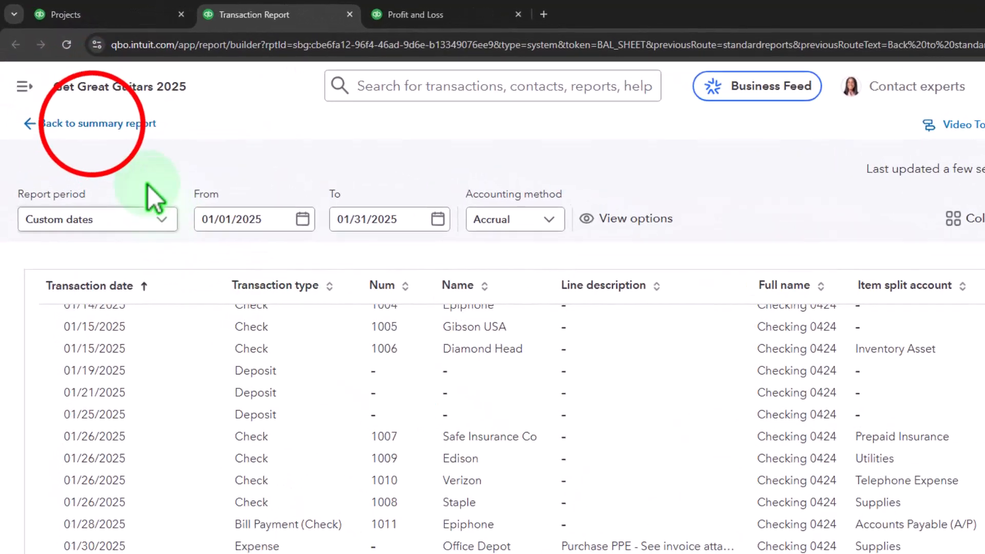
left_click(87, 123)
Refresh the Profit and Loss report, review the transactions behind Supplies, and return to the summary report.
left_click(456, 14)
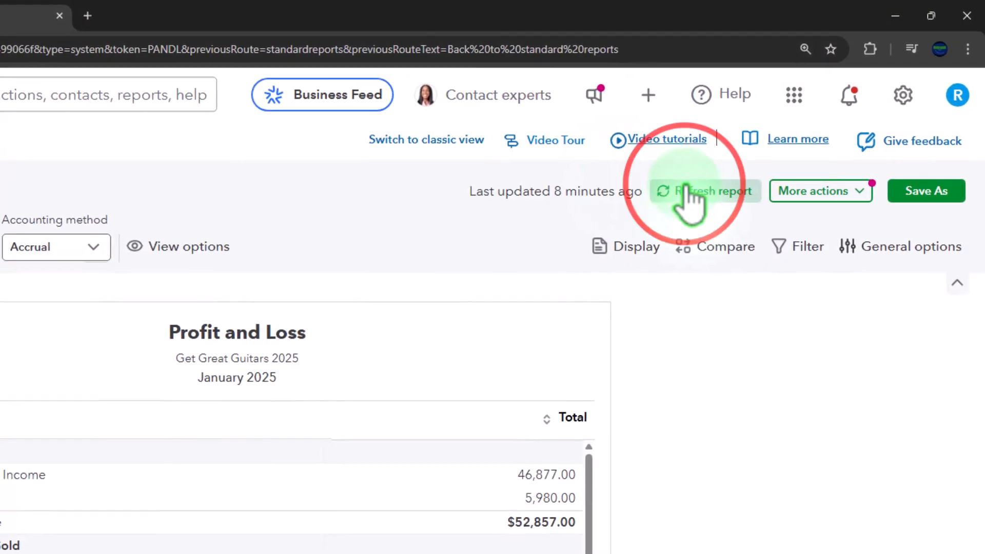
left_click(688, 191)
scroll(499, 473, "down", 3)
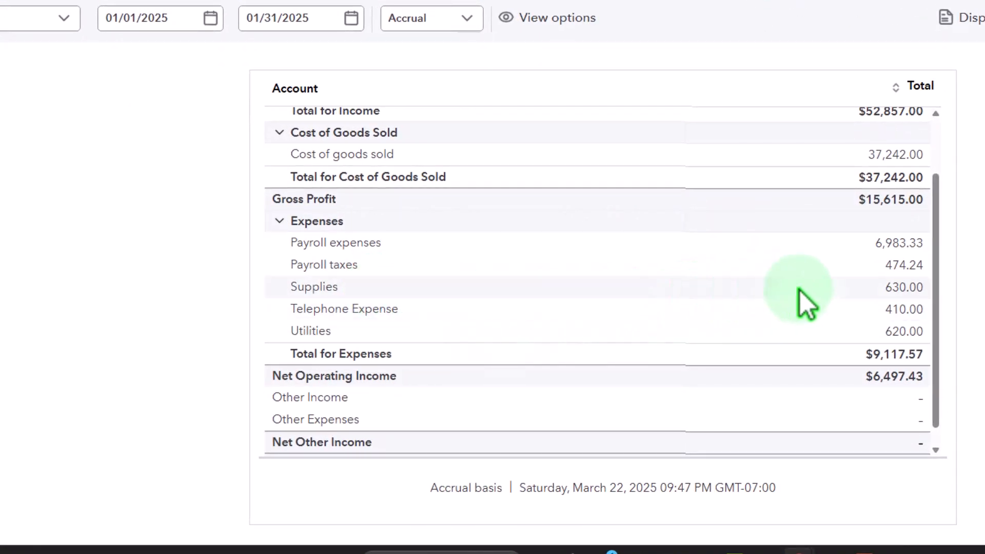
left_click(901, 288)
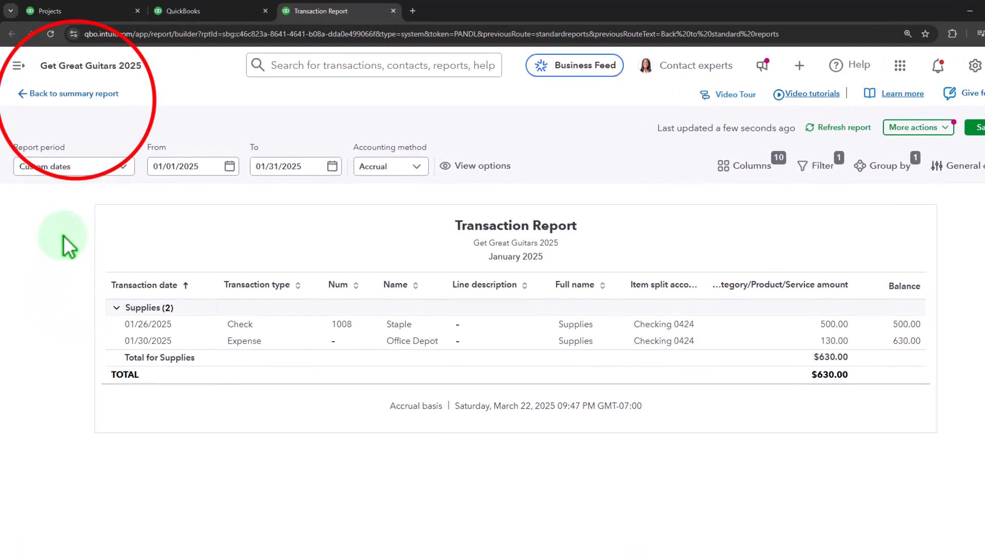
left_click(58, 89)
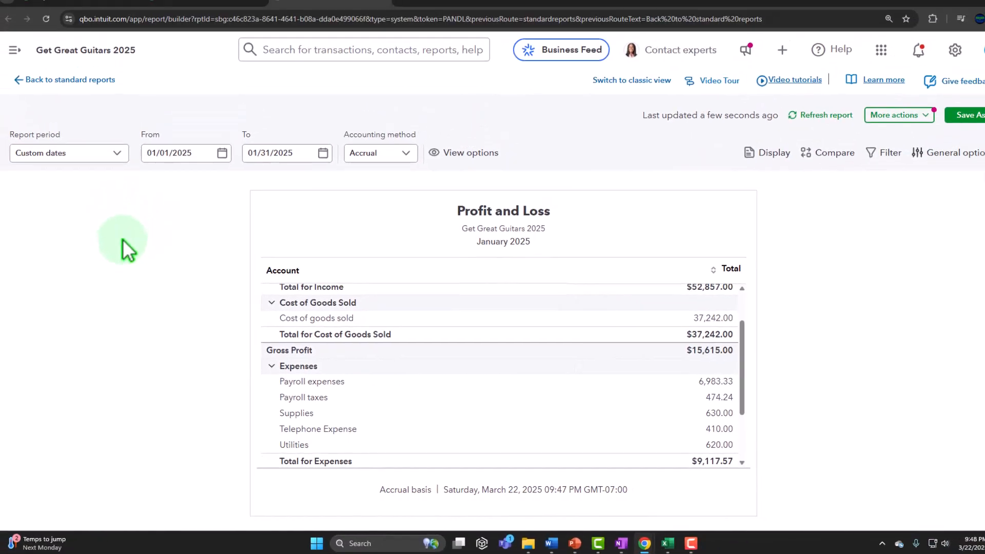
Open Project 2 from the projects list and review its transactions.
left_click(75, 11)
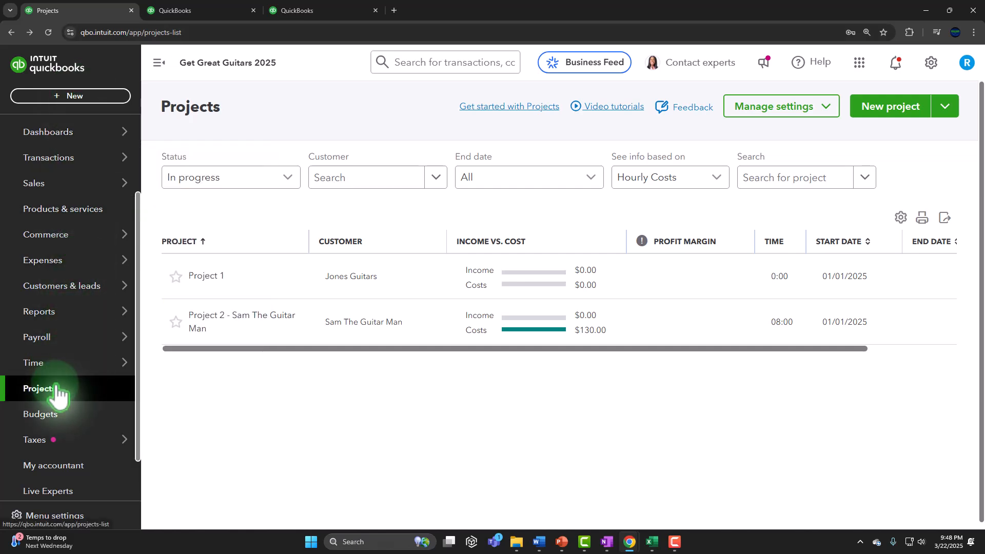
left_click(259, 339)
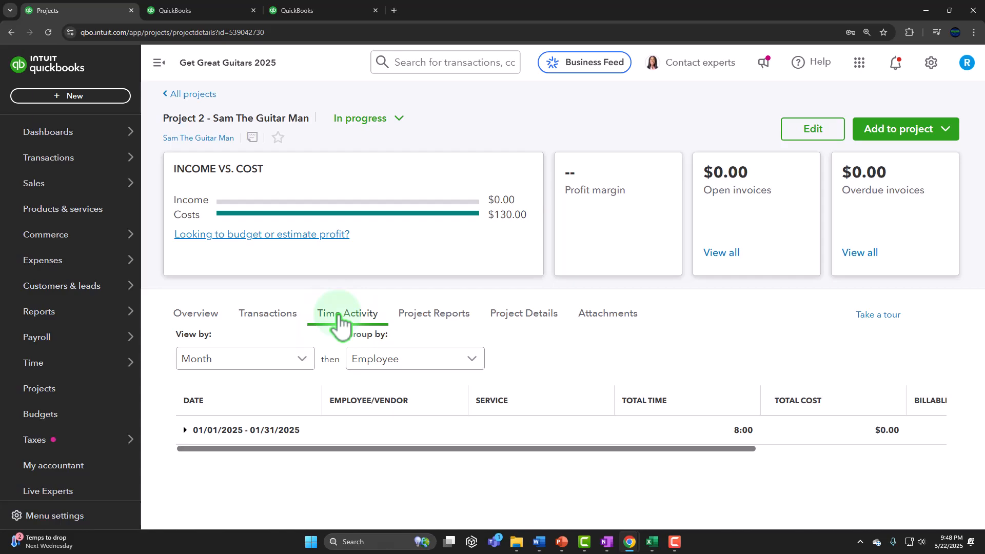
left_click(272, 314)
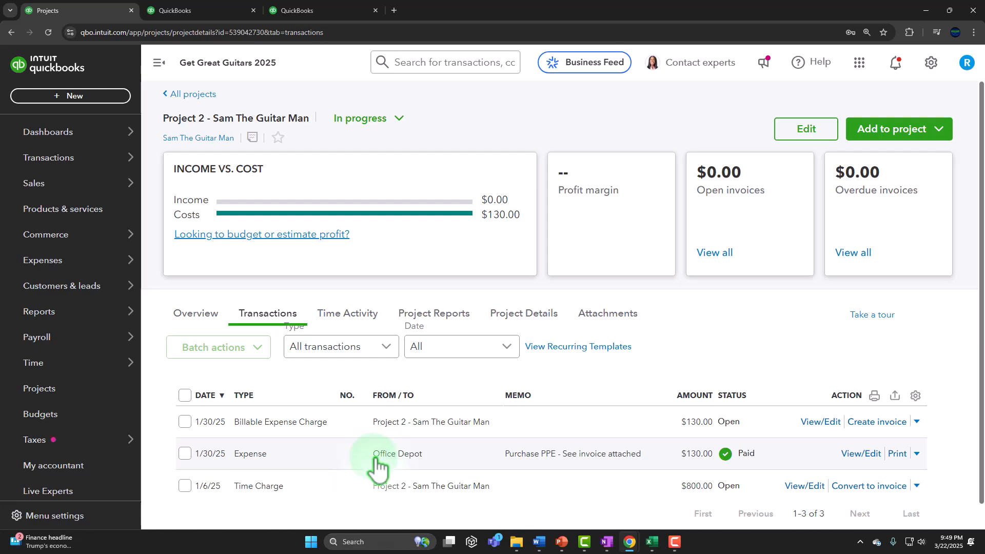
Filter the customers list by unbilled income and open Project 2 from the results to review its transactions.
mouse_move(74, 323)
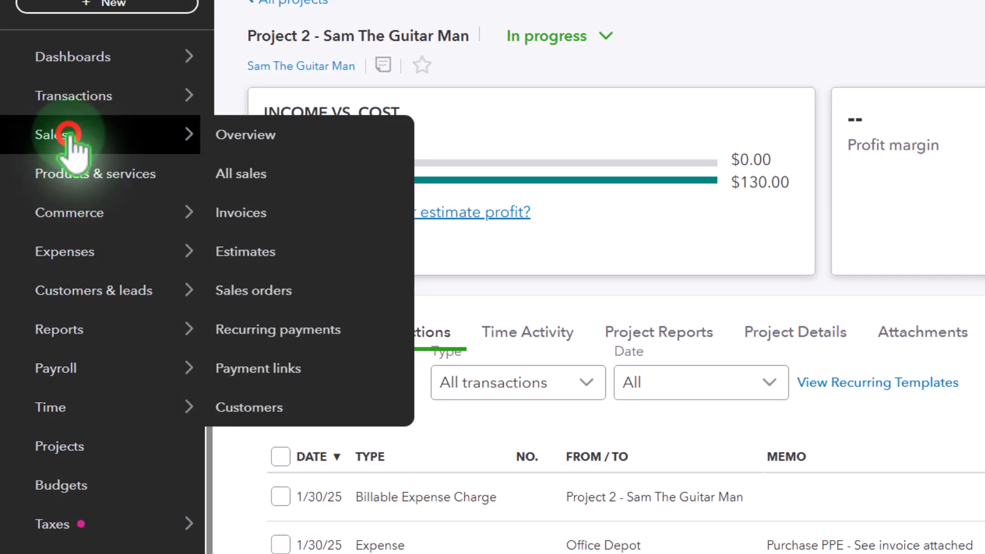
left_click(41, 184)
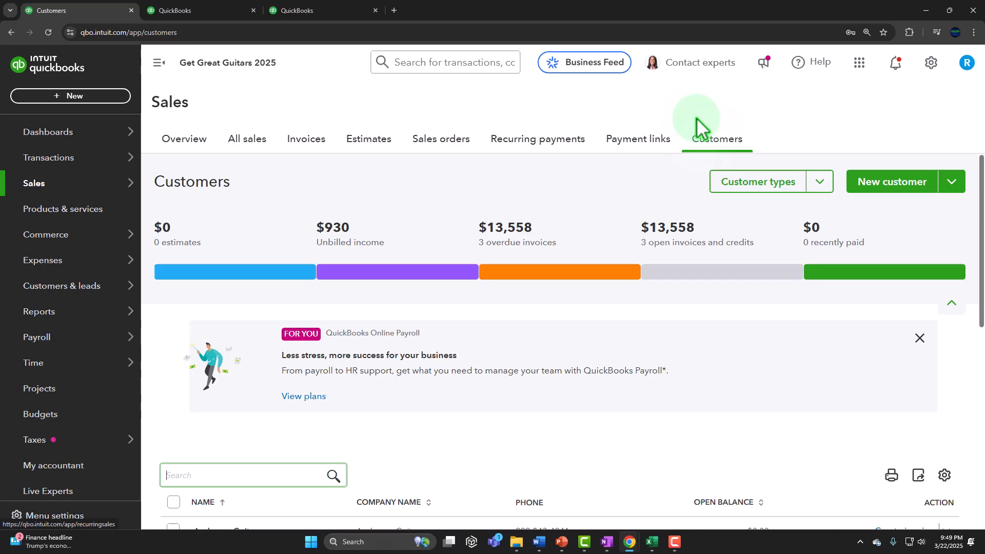
left_click(723, 143)
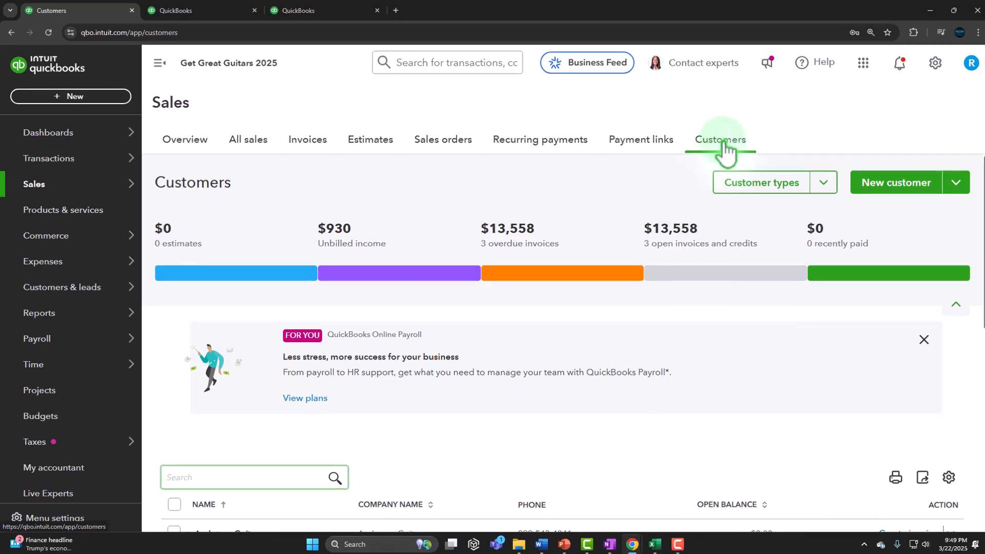
left_click(160, 64)
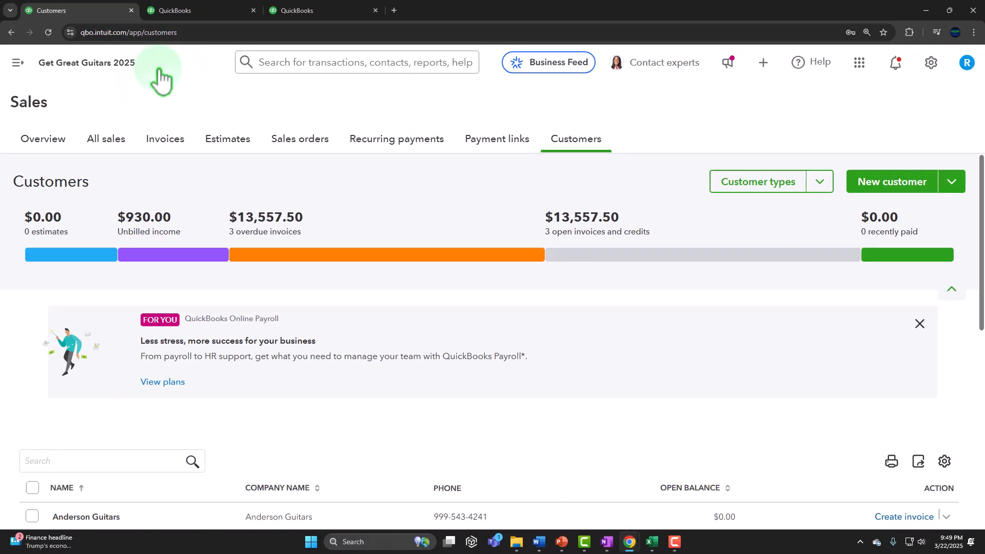
left_click(185, 257)
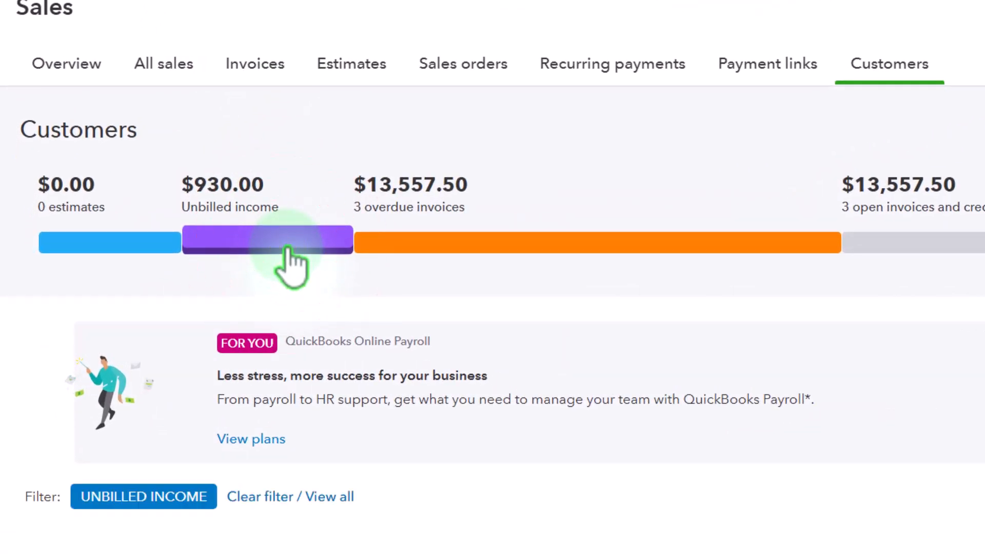
scroll(290, 264, "down", 3)
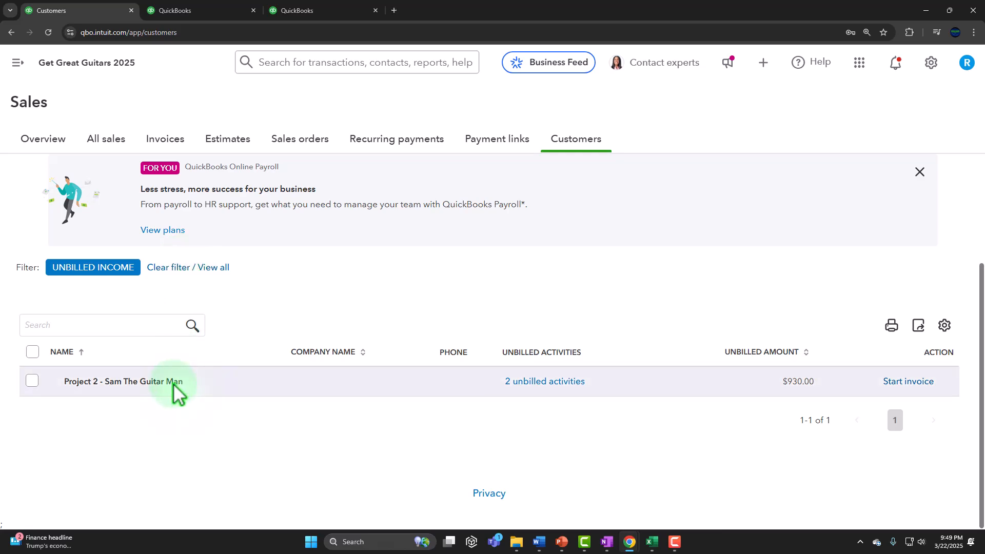
left_click(173, 383)
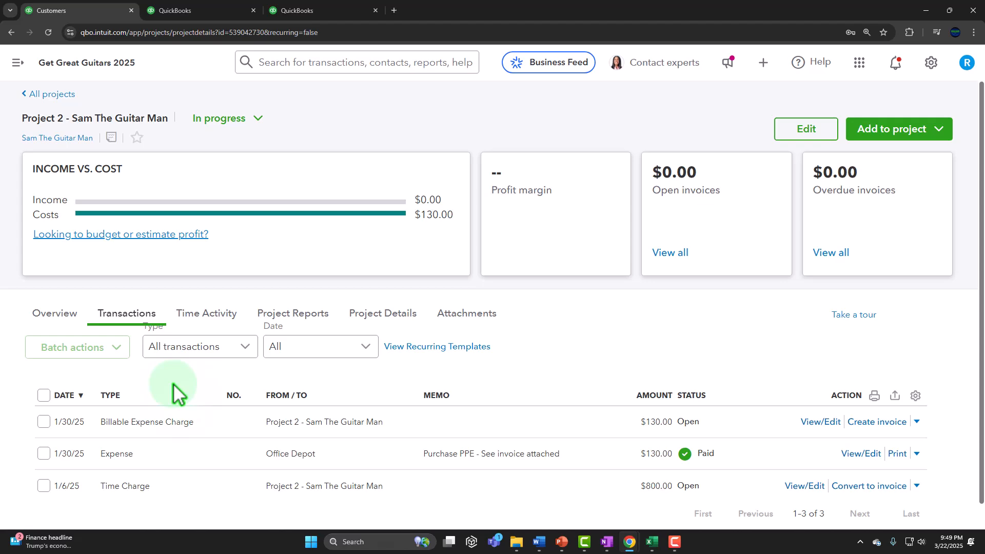
left_click(17, 62)
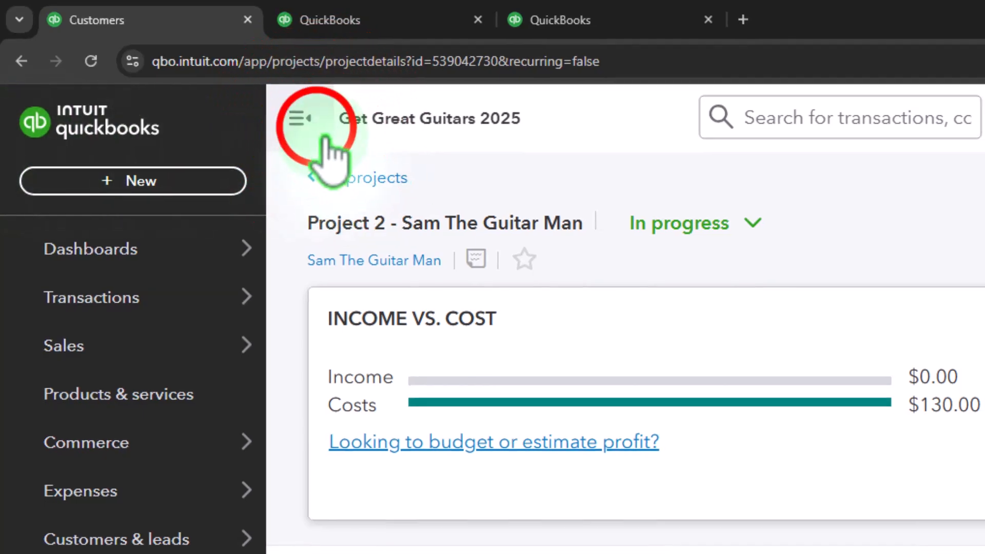
Create a new invoice for Project 2 and add all suggested billable time and billable expense transactions to it.
left_click(303, 120)
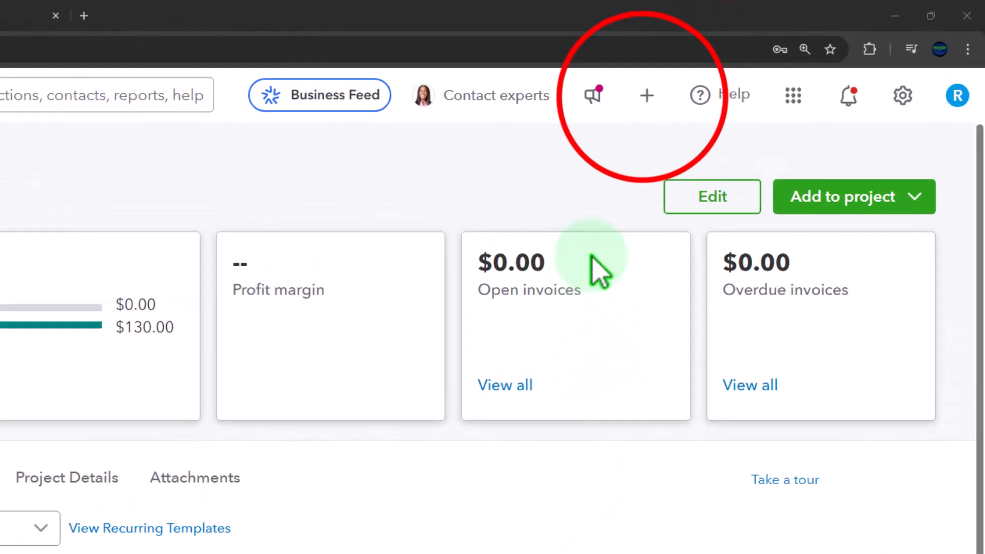
left_click(763, 62)
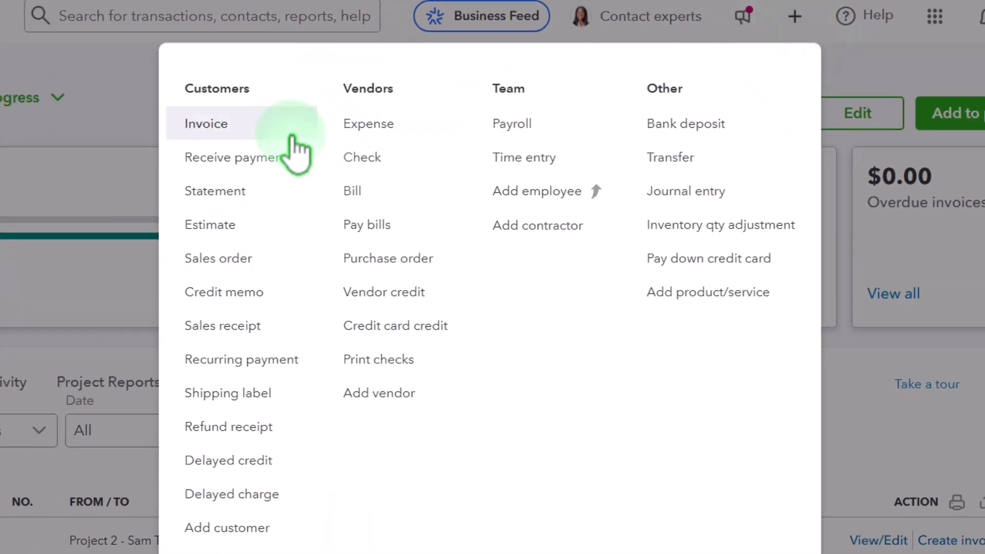
left_click(770, 37)
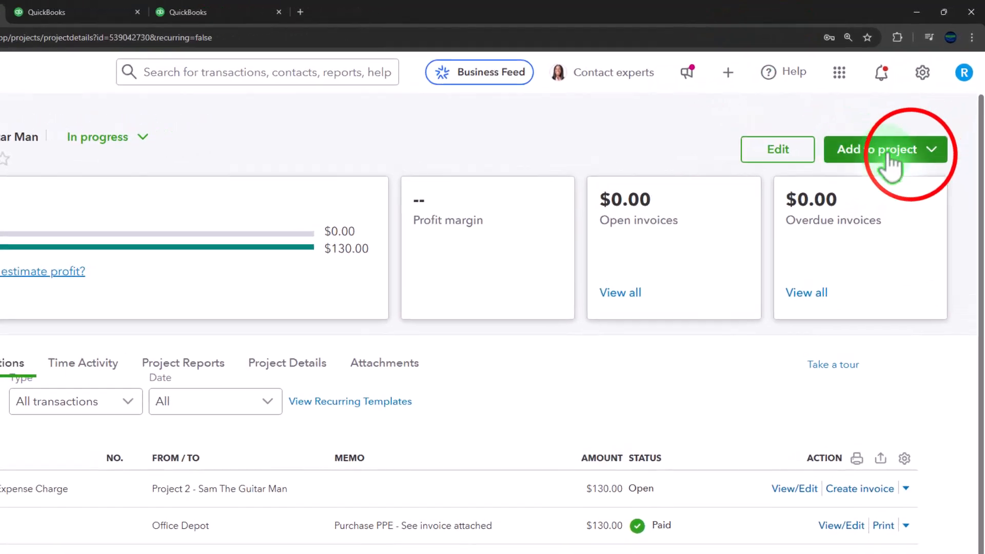
left_click(972, 126)
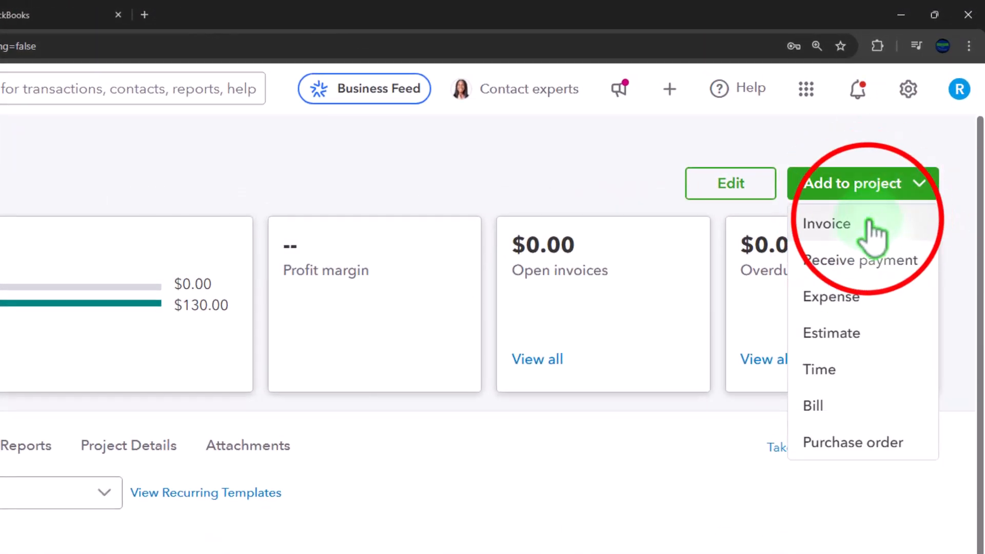
left_click(872, 226)
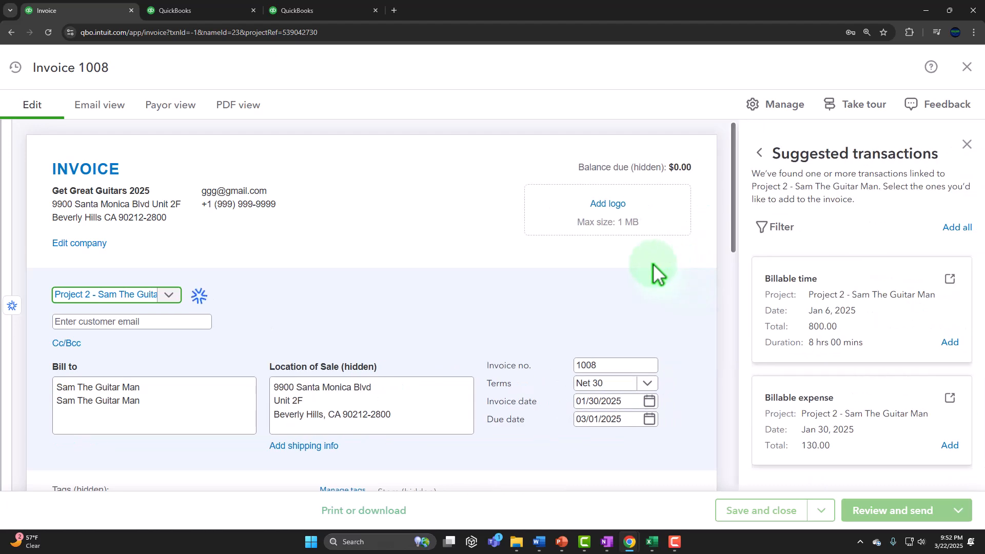
scroll(848, 308, "down", 1)
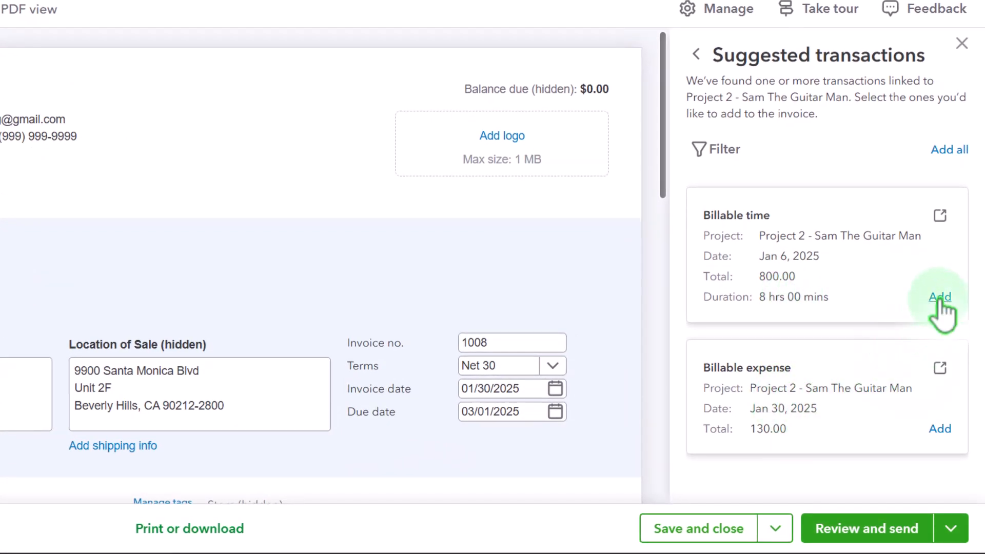
left_click(951, 152)
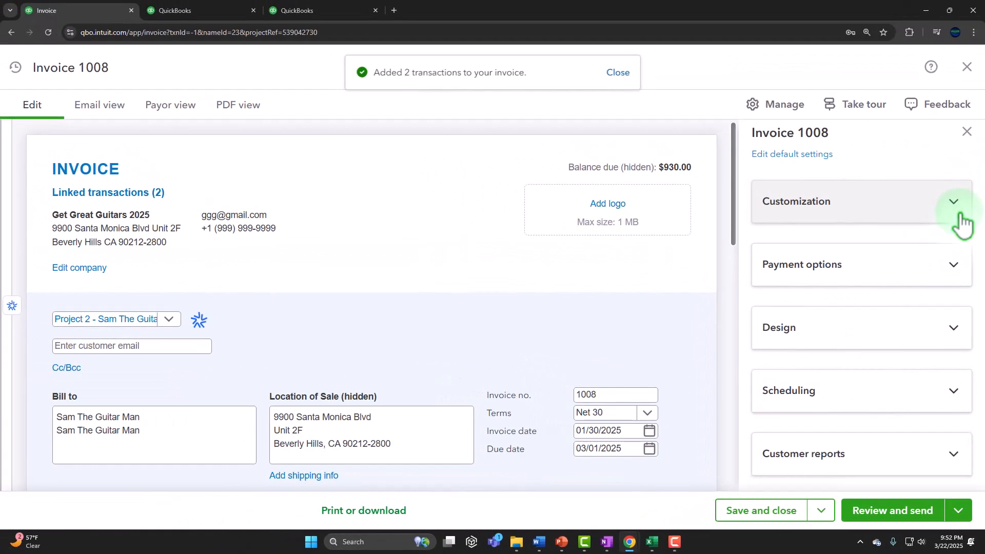
left_click(967, 131)
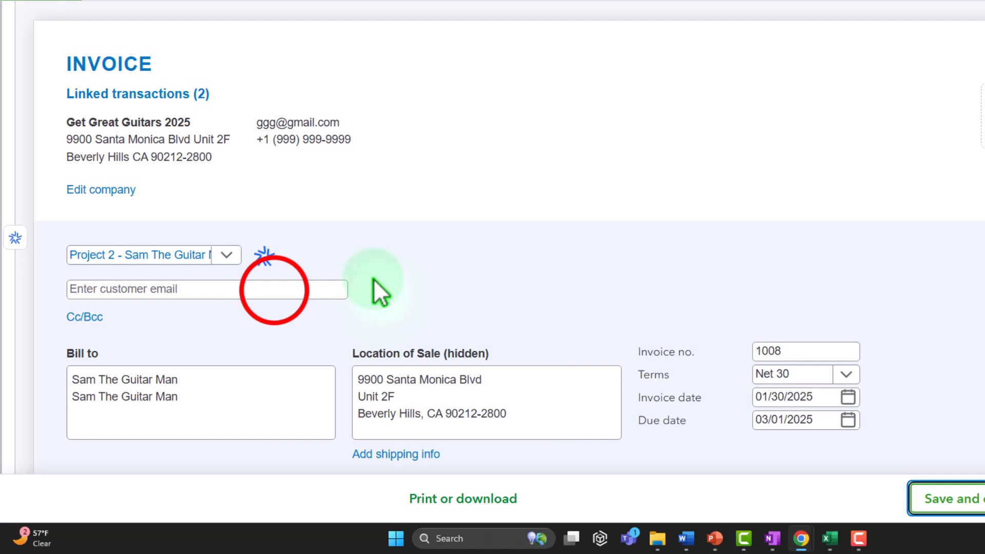
Examine the new invoice's customer, address, terms and date fields.
left_click(214, 349)
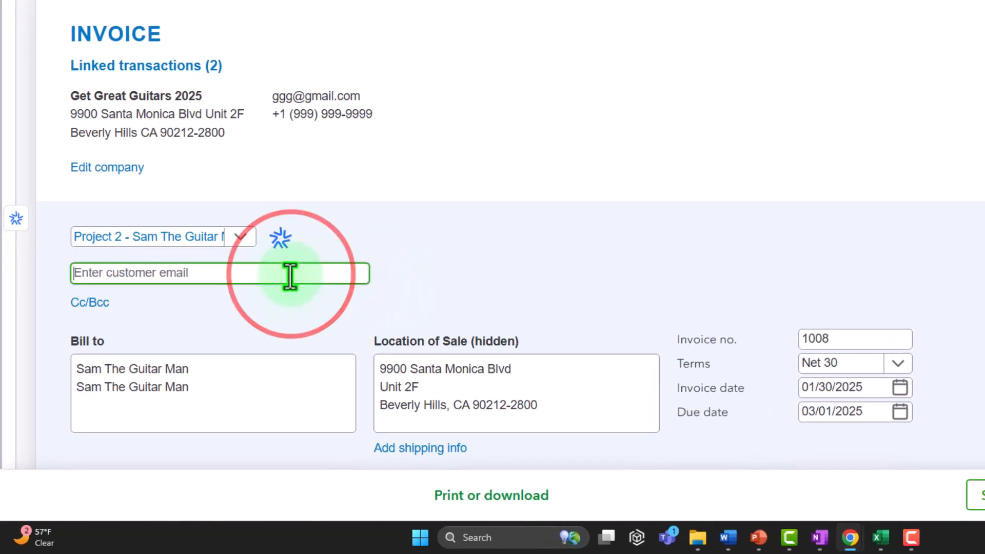
key("Tab")
key("Tab")
key("Tab")
key("Tab")
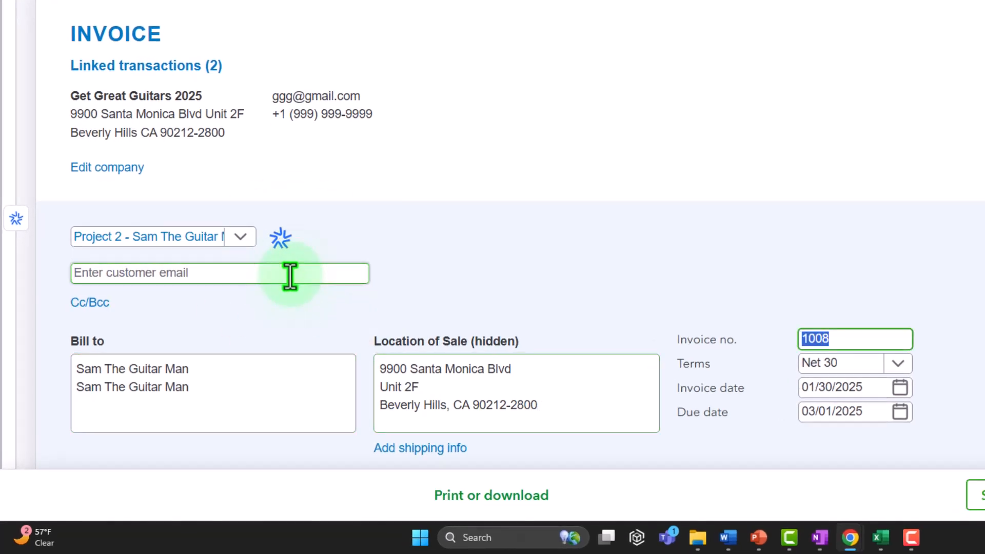
key("Tab")
key("Tab")
scroll(740, 211, "down", 3)
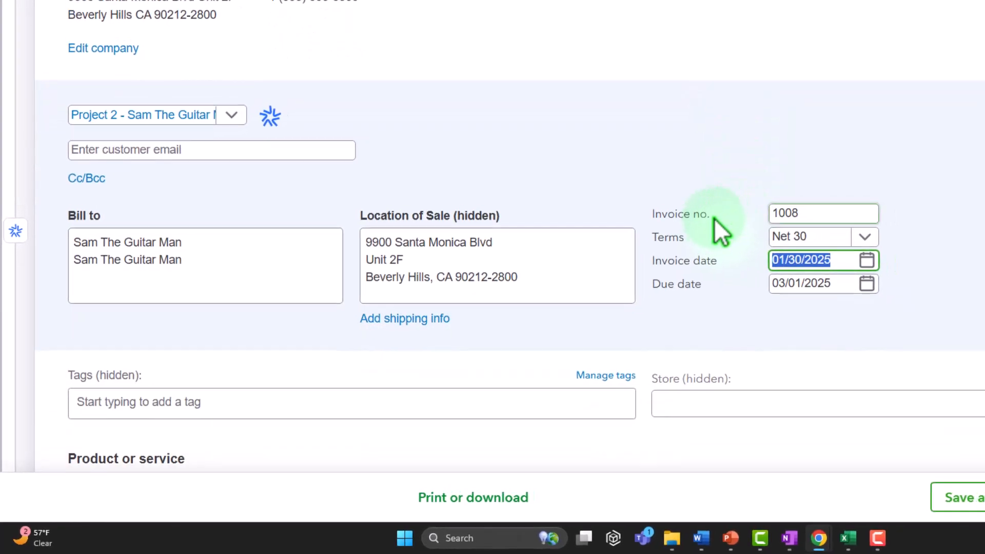
key("Tab")
key("Tab")
scroll(718, 221, "down", 4)
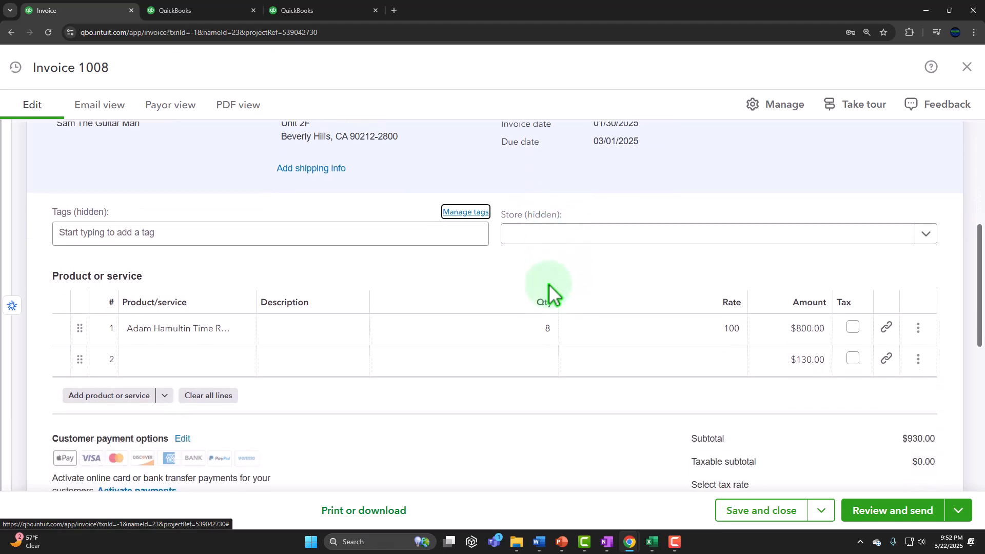
Examine the product, description, quantity, rate and amount of the invoice's time line and the billable expense line.
scroll(549, 284, "down", 1)
key("Tab")
key("Tab")
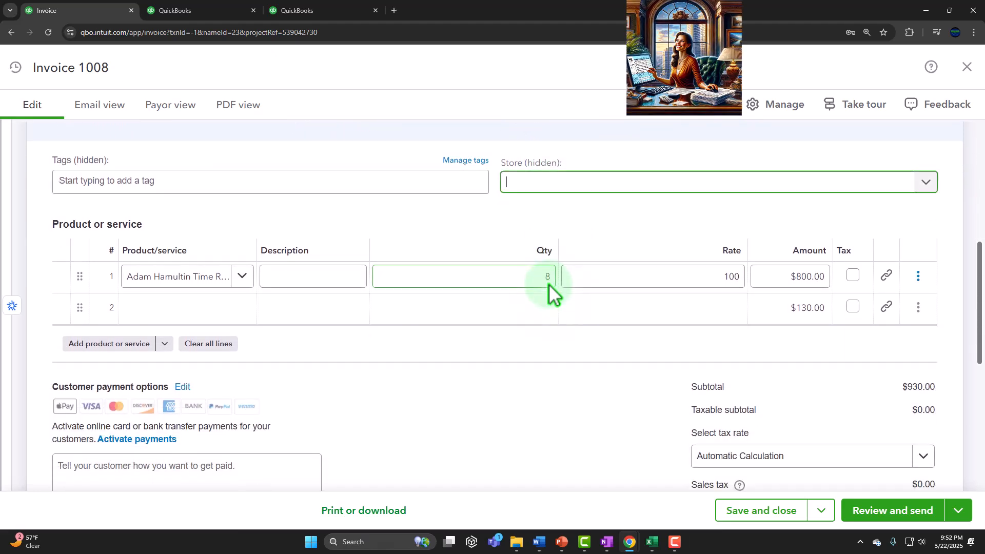
key("Tab")
key("Tab")
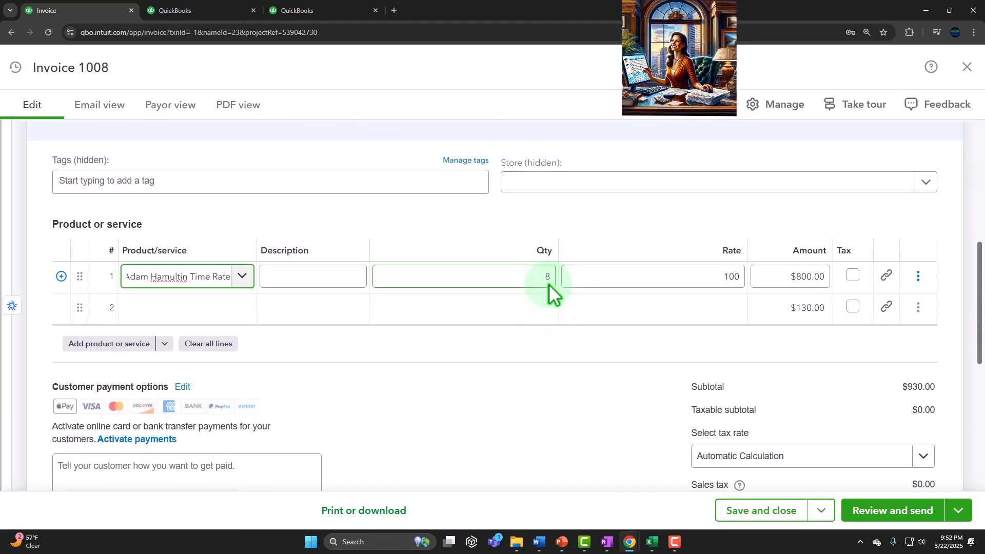
left_click(364, 271)
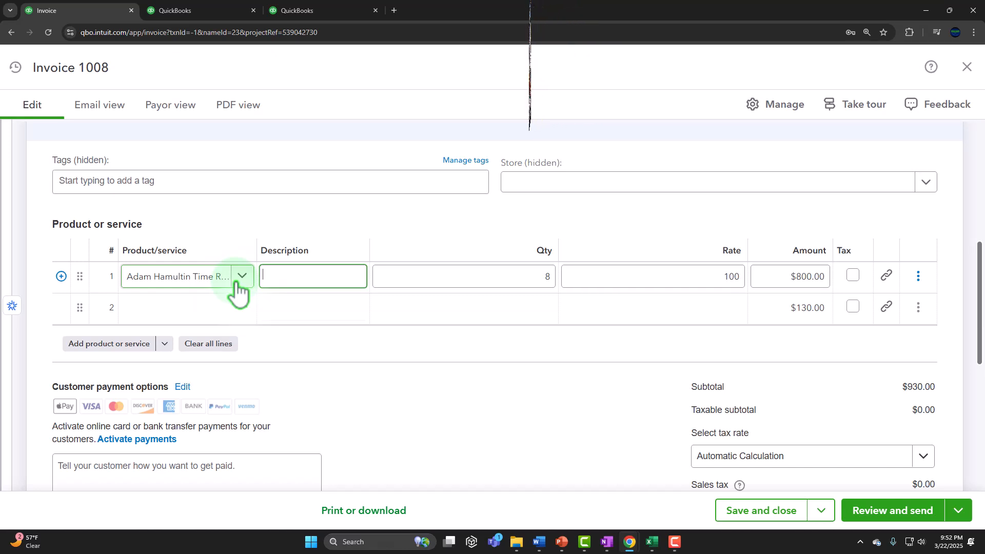
key("Tab")
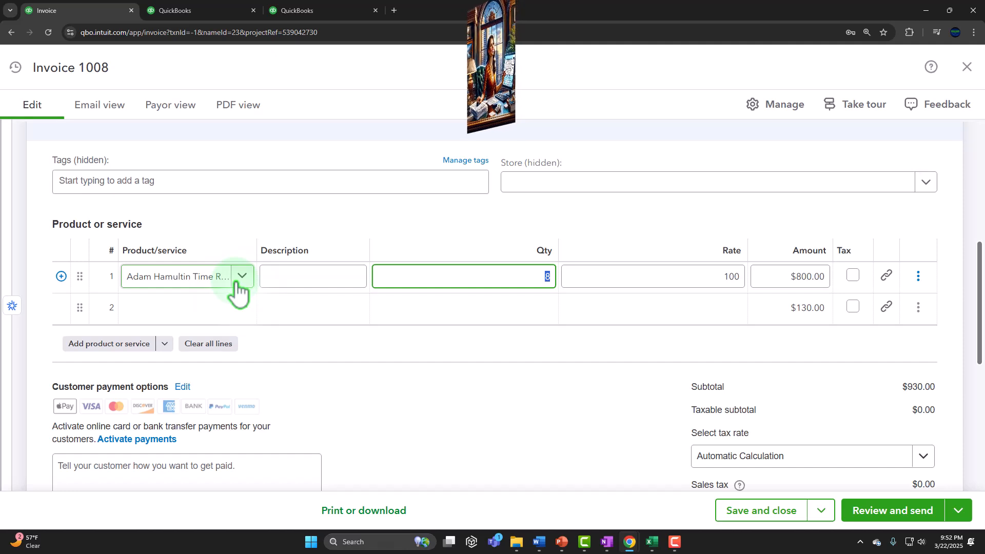
key("Tab")
key("Tab")
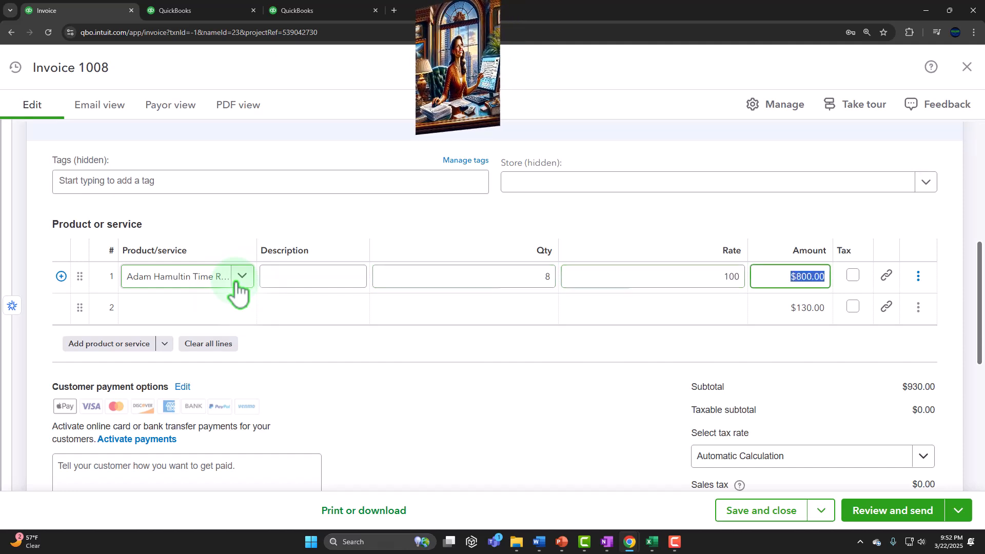
key("Tab")
key("Tab")
key("Tab")
key("Tab")
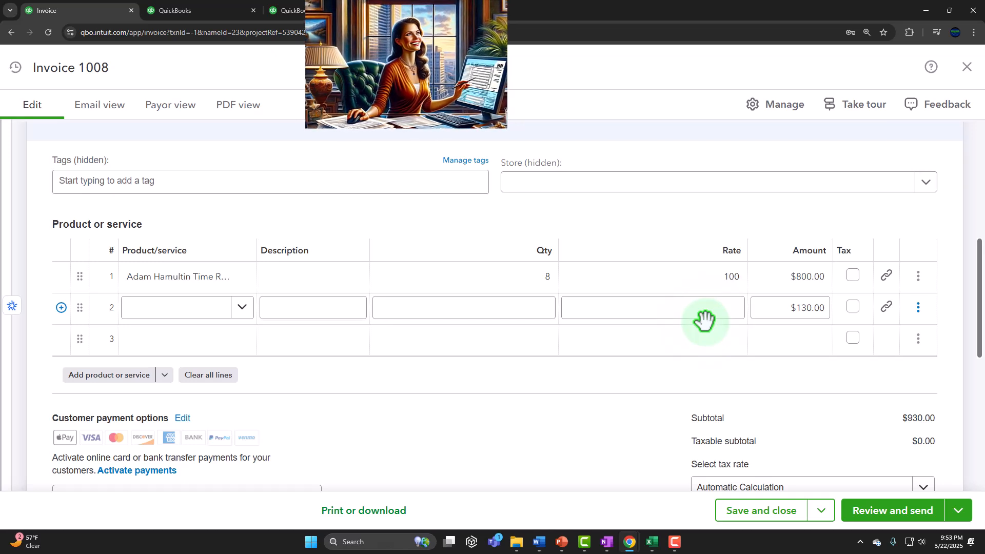
Check the amounts of both invoice lines against the invoice total, and save and close the invoice.
scroll(575, 451, "down", 1)
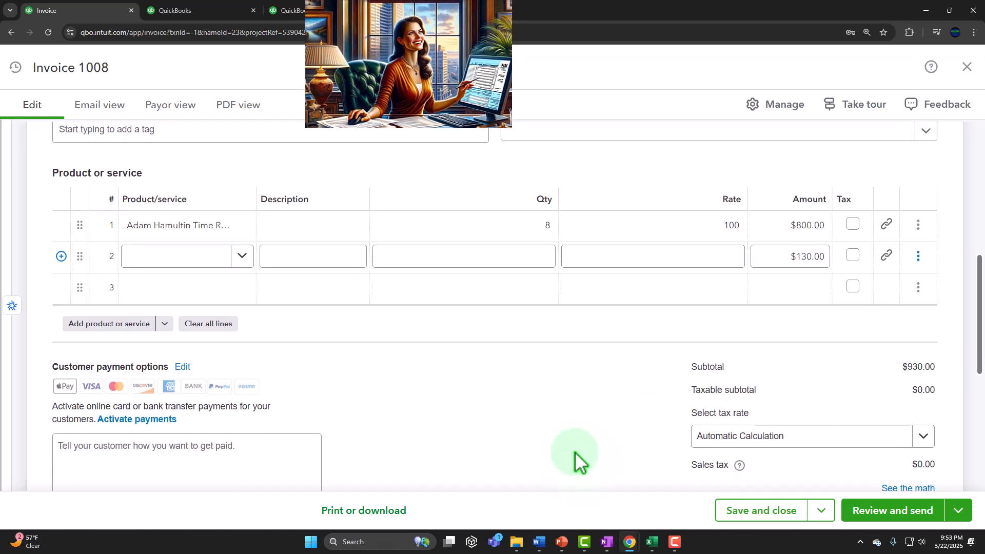
scroll(575, 452, "down", 1)
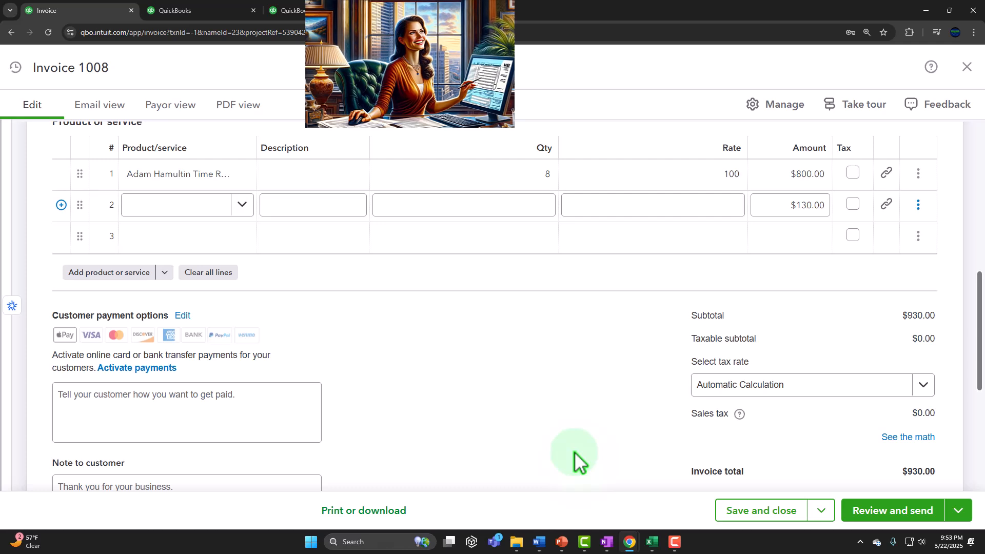
left_click(782, 184)
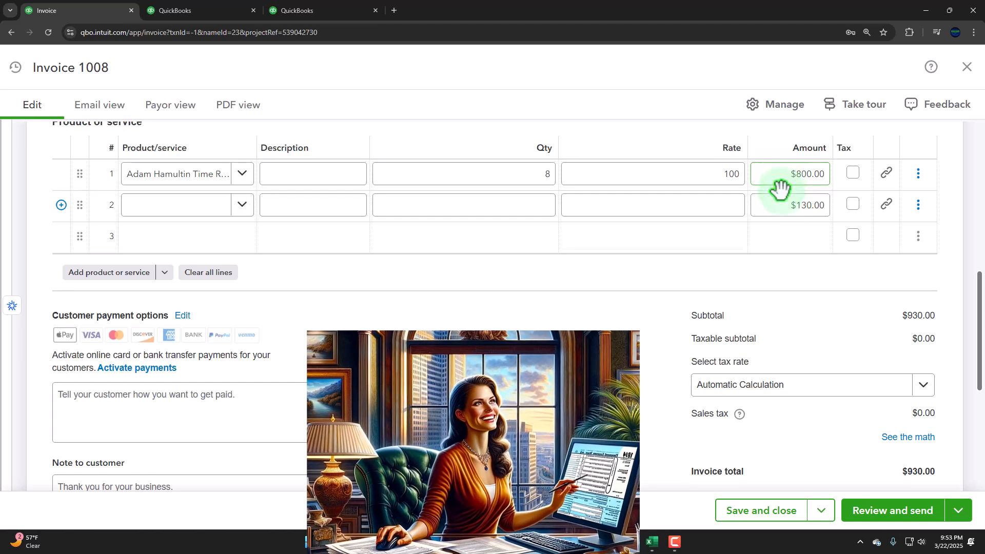
left_click(781, 205)
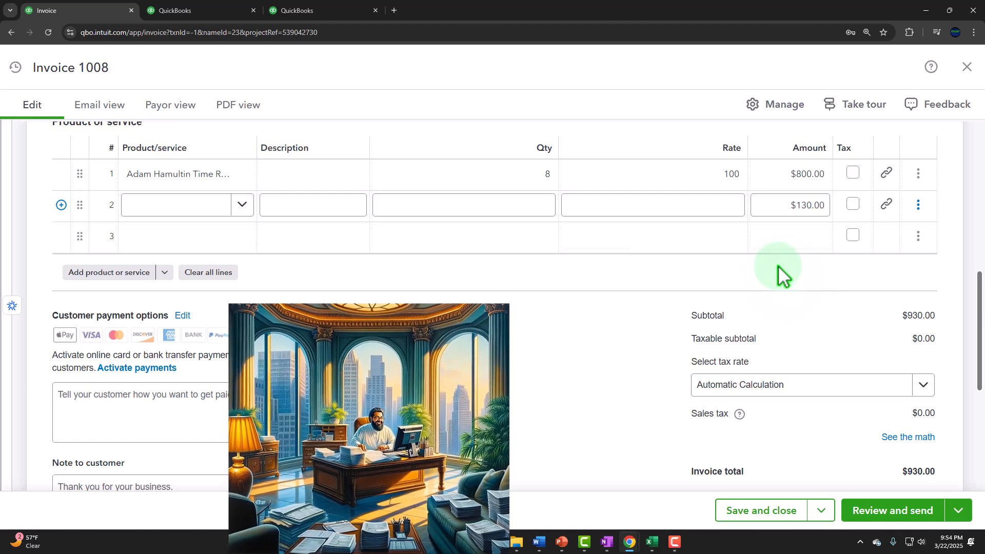
left_click(764, 240)
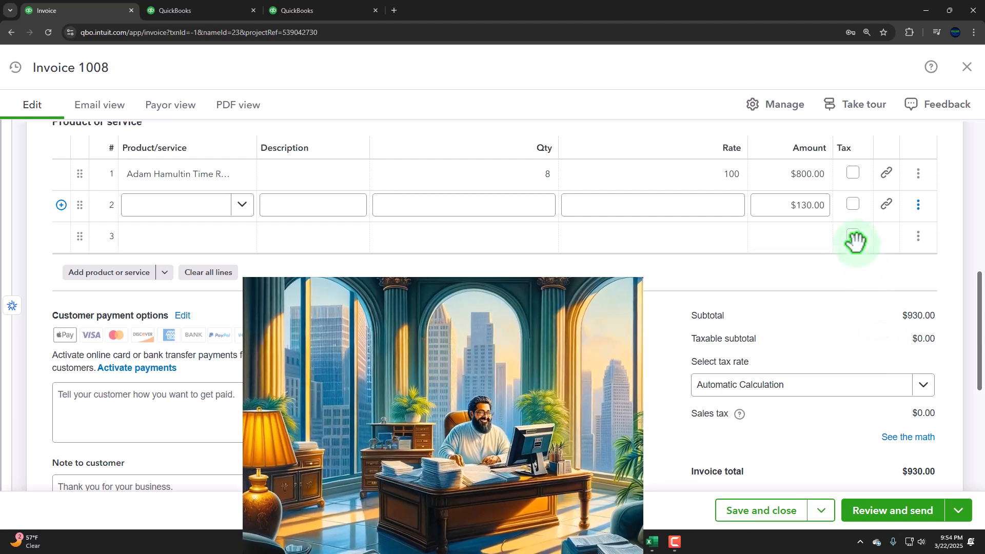
left_click(821, 177)
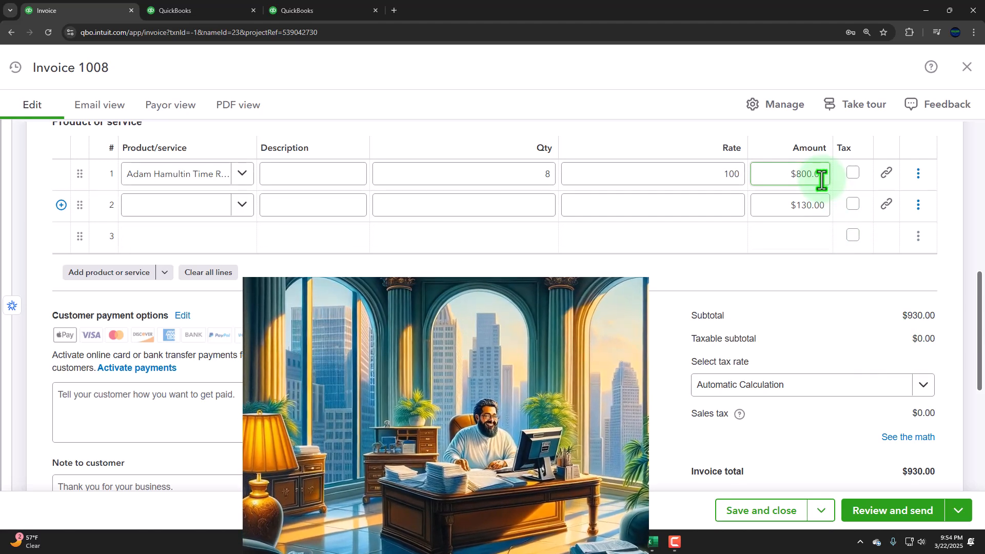
left_click(821, 205)
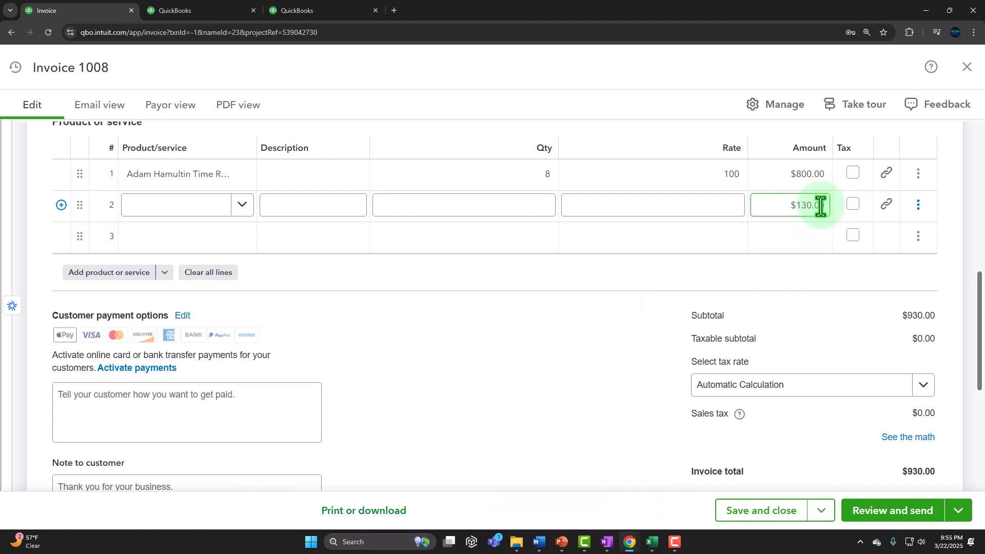
left_click(773, 513)
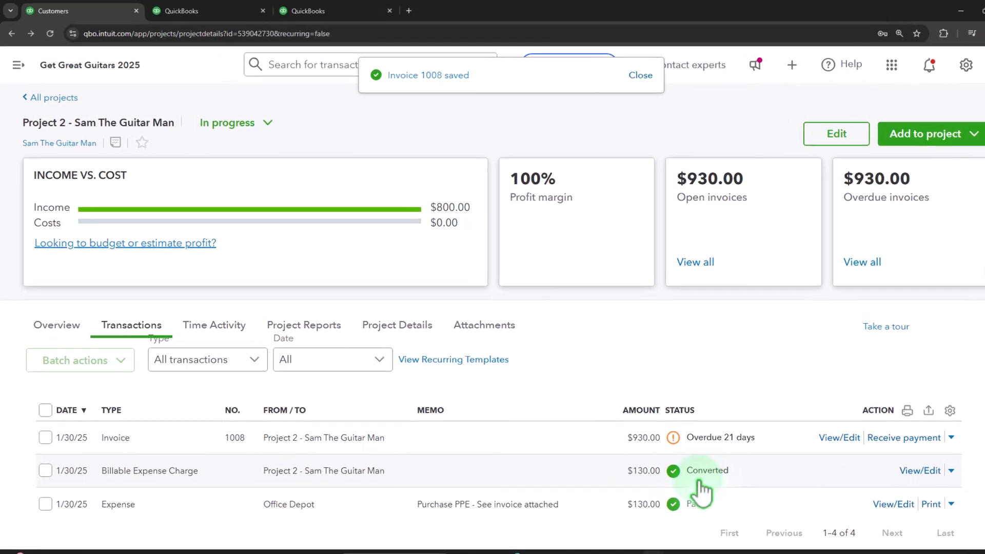
Refresh the Balance Sheet, review the January transactions behind Accounts Receivable (A/R), and return to the summary report.
left_click(205, 11)
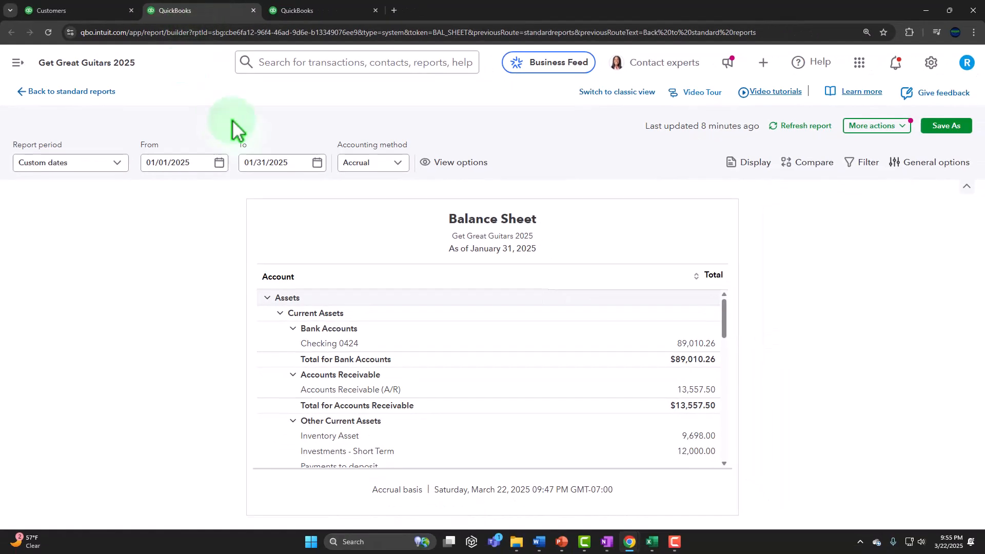
left_click(809, 130)
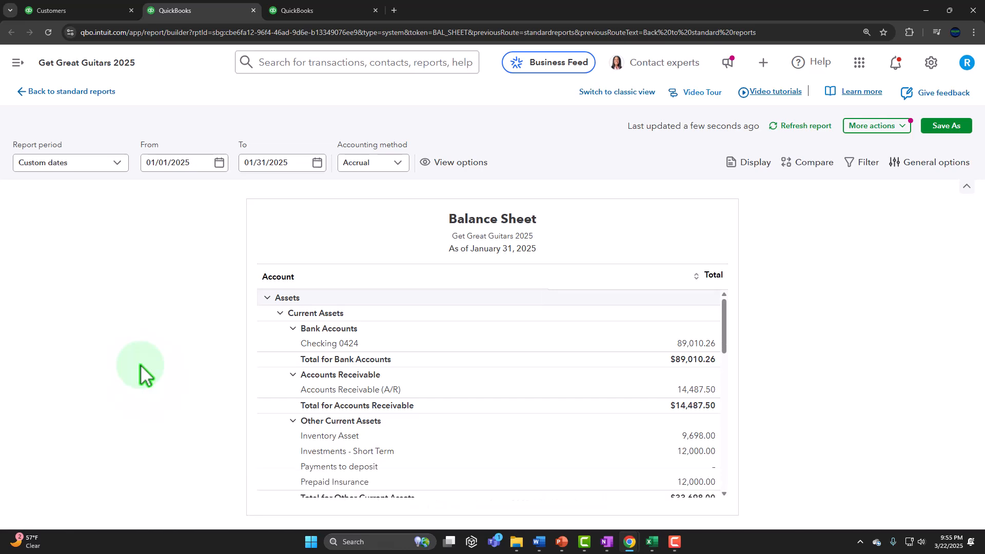
scroll(356, 357, "down", 5)
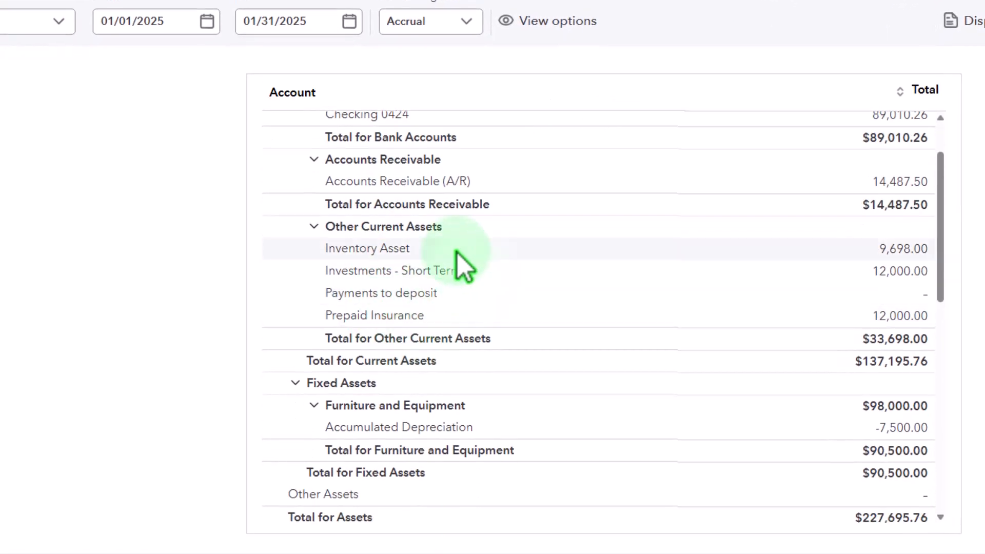
left_click(899, 181)
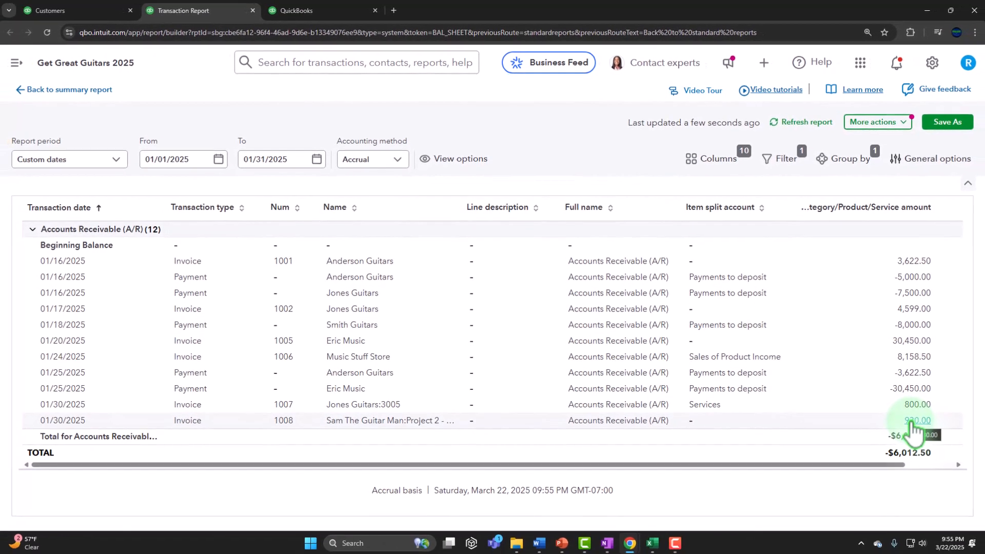
left_click(79, 97)
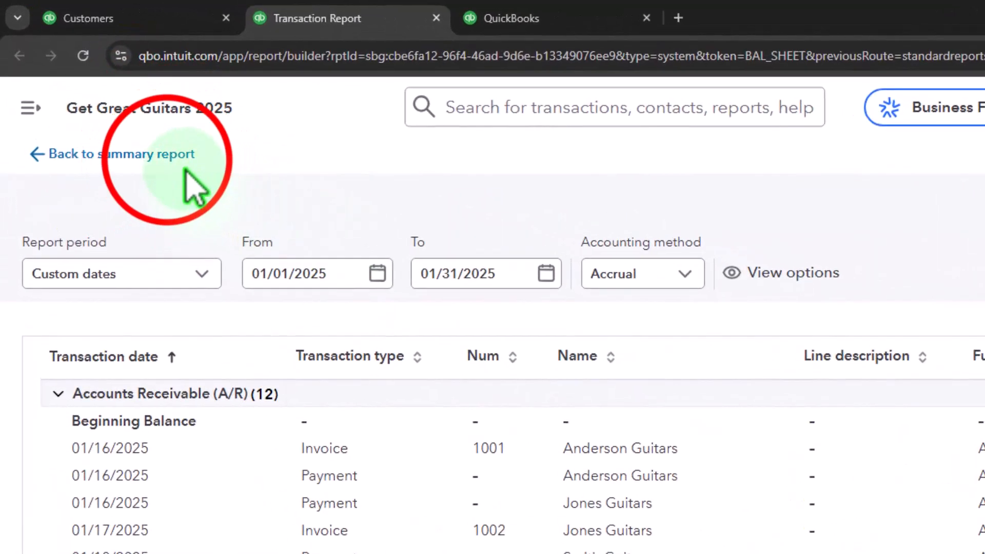
left_click(166, 158)
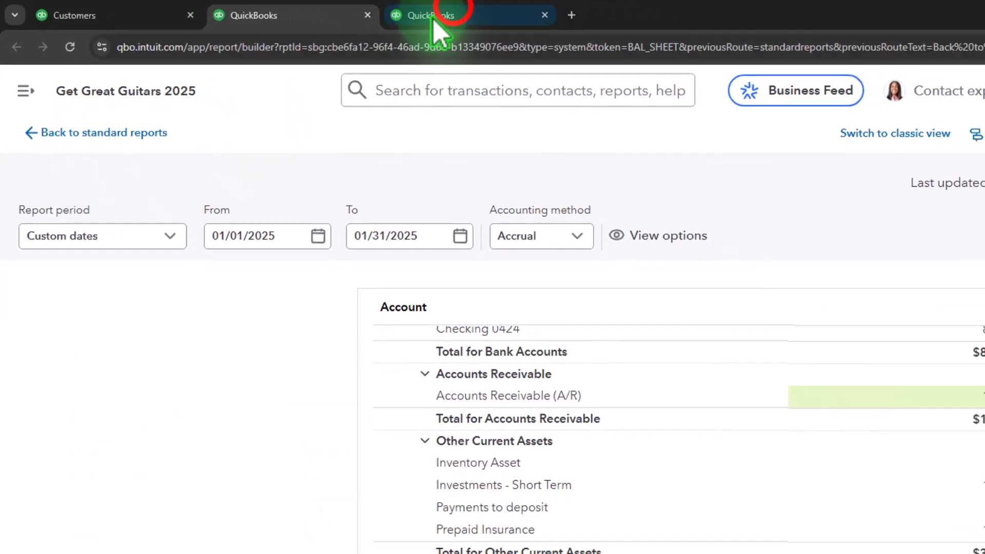
Refresh the Profit and Loss report, review the January transactions behind Services income, and return to the summary report.
left_click(434, 19)
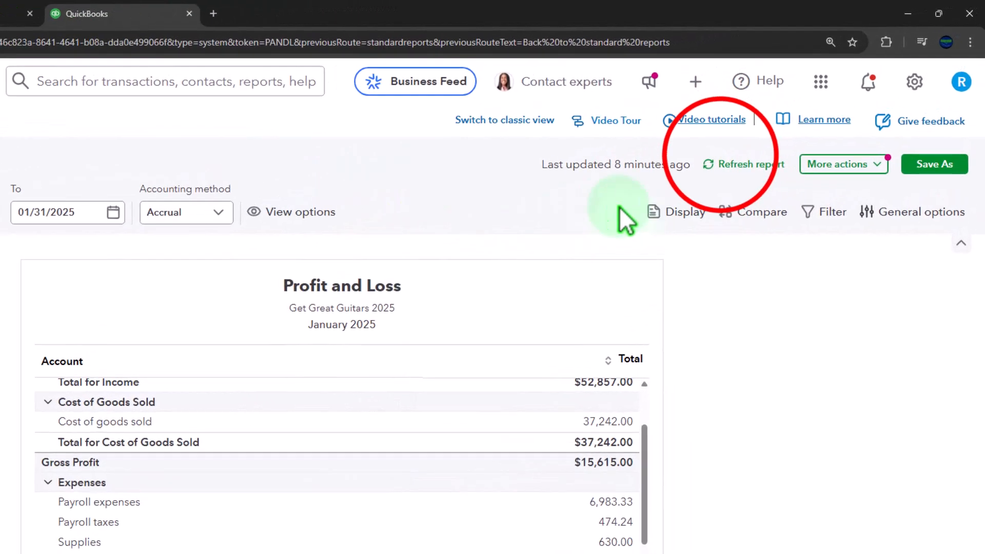
left_click(711, 165)
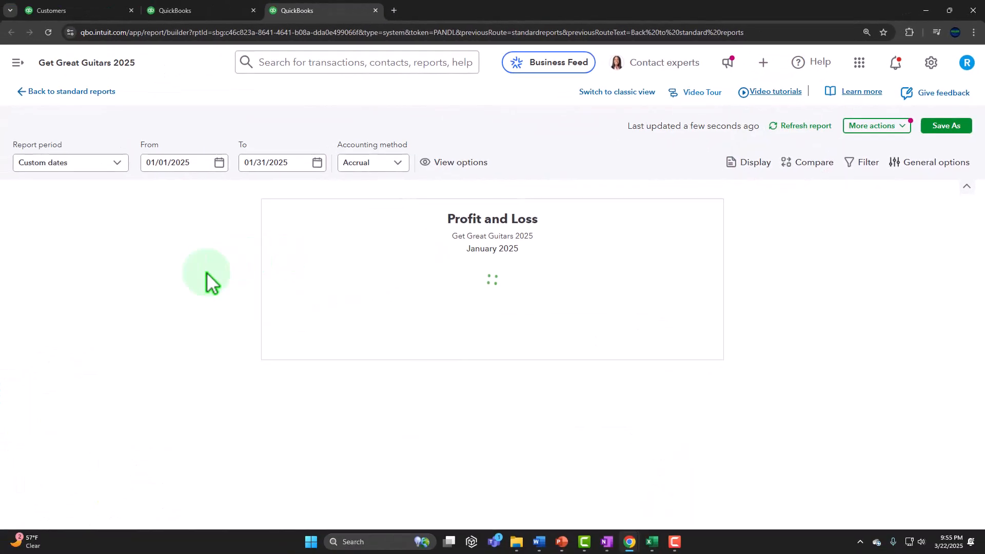
left_click(690, 325)
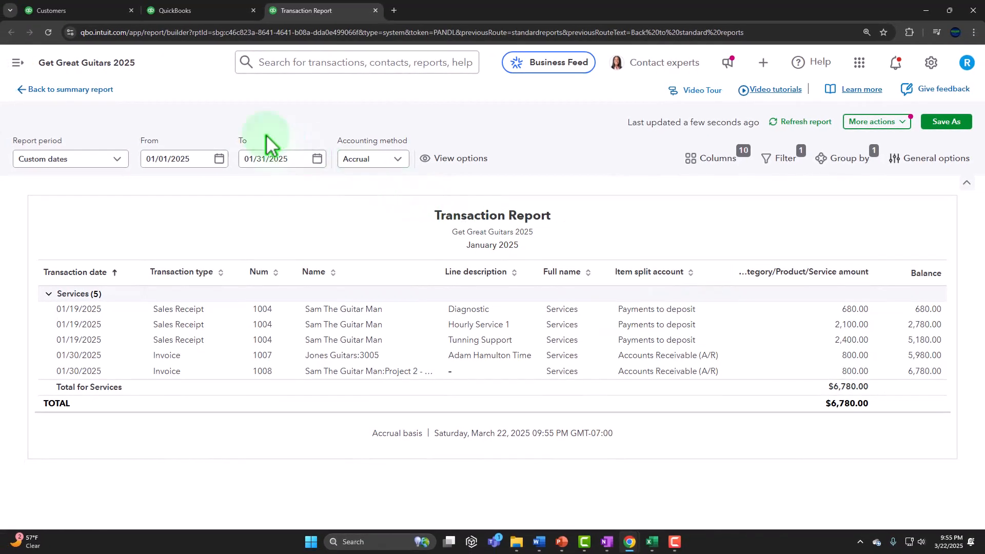
left_click(101, 91)
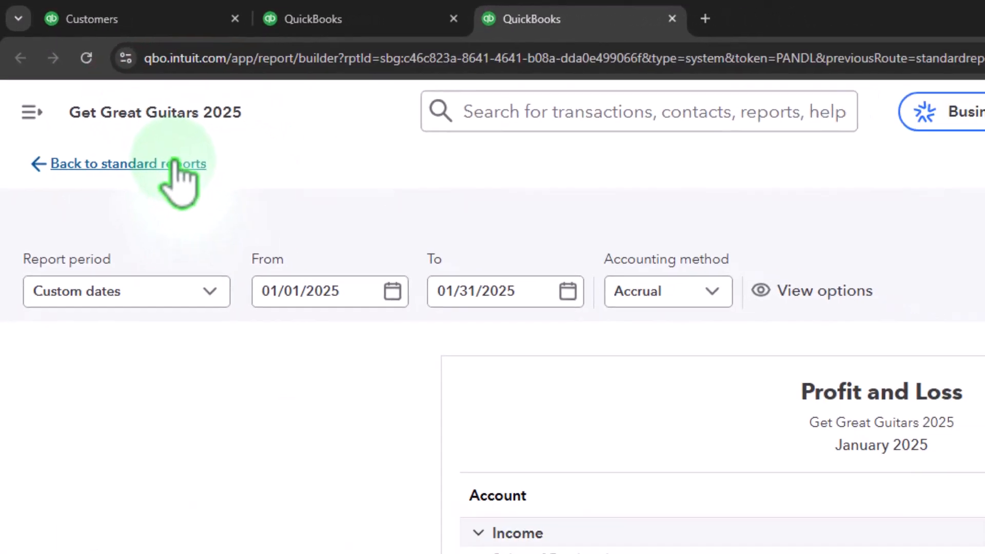
Review the January transactions behind the Supplies expense on the Profit and Loss, and return to the summary report.
scroll(350, 446, "down", 3)
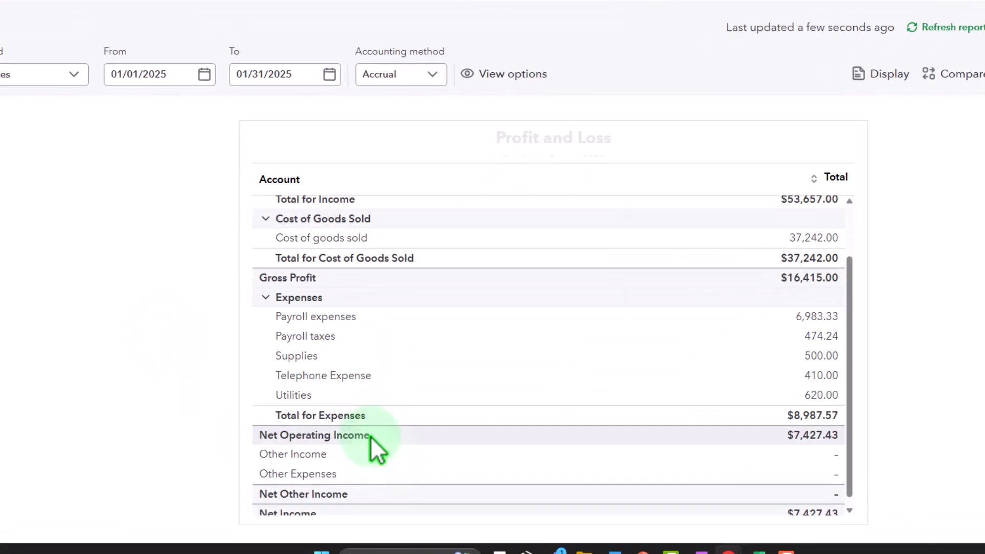
left_click(827, 356)
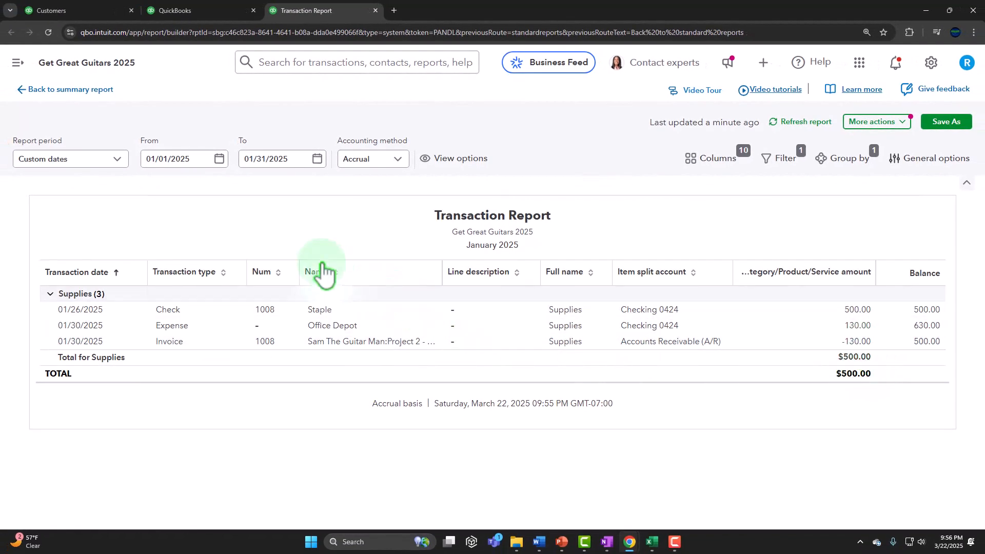
left_click(82, 89)
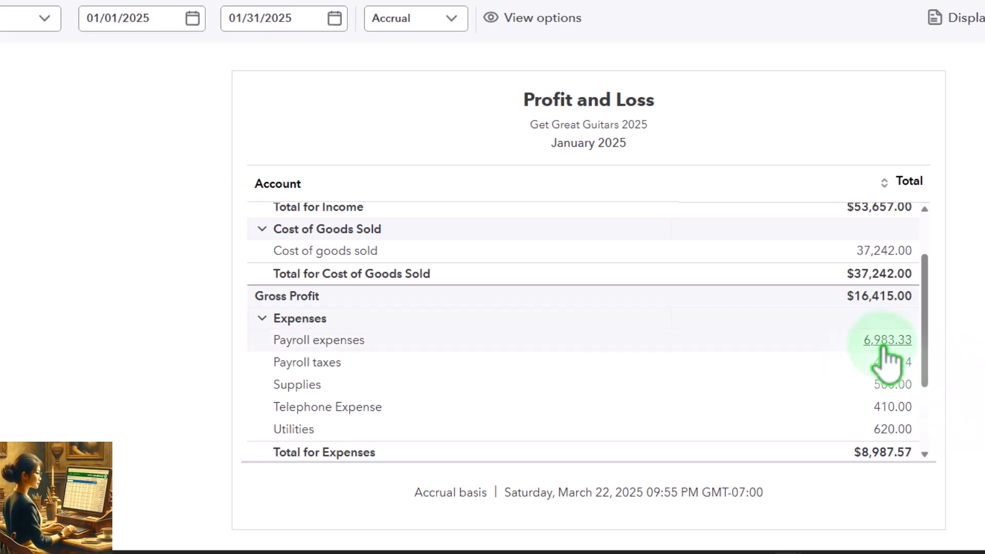
scroll(888, 359, "up", 2)
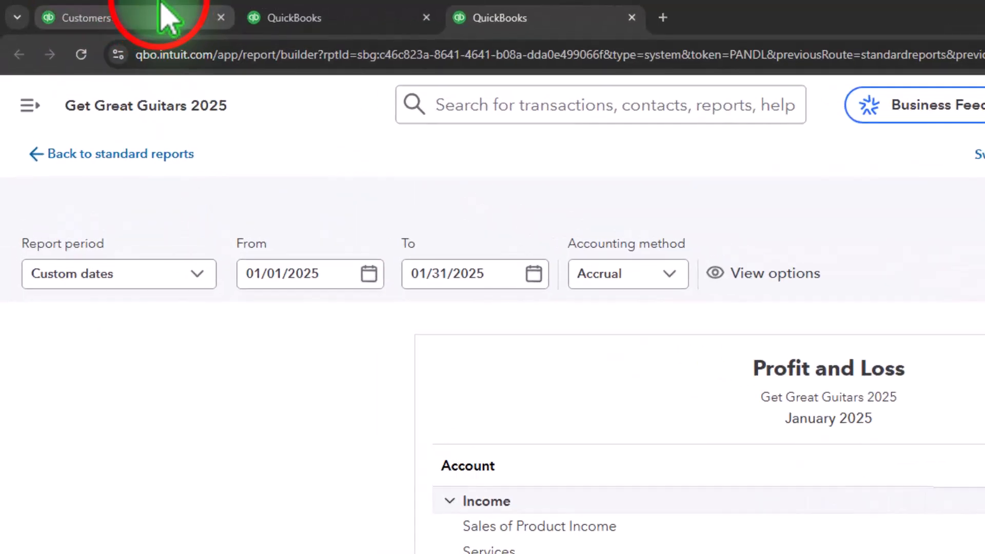
In the company's Bills and expenses settings, turn on tracking billable expenses and items as income in a single account, and save.
left_click(163, 15)
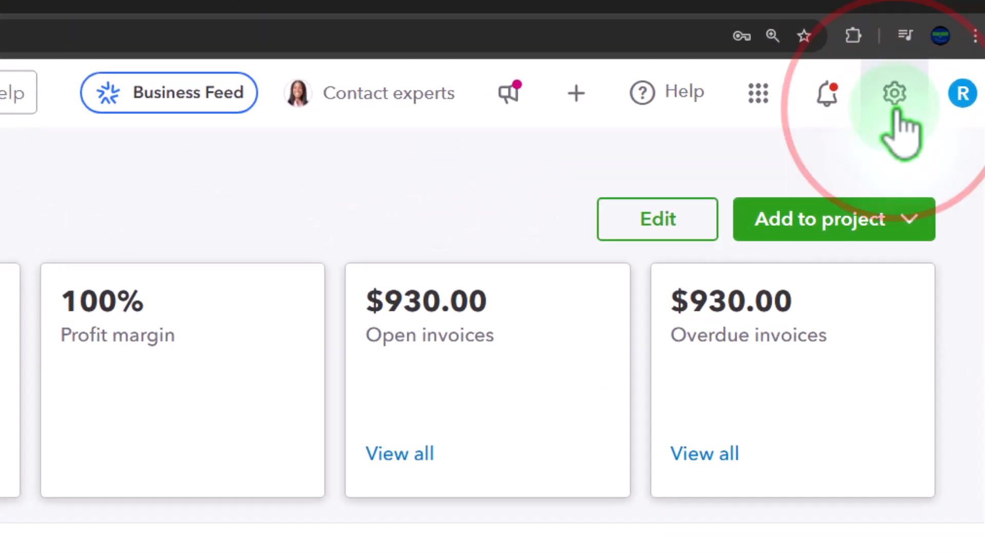
left_click(932, 62)
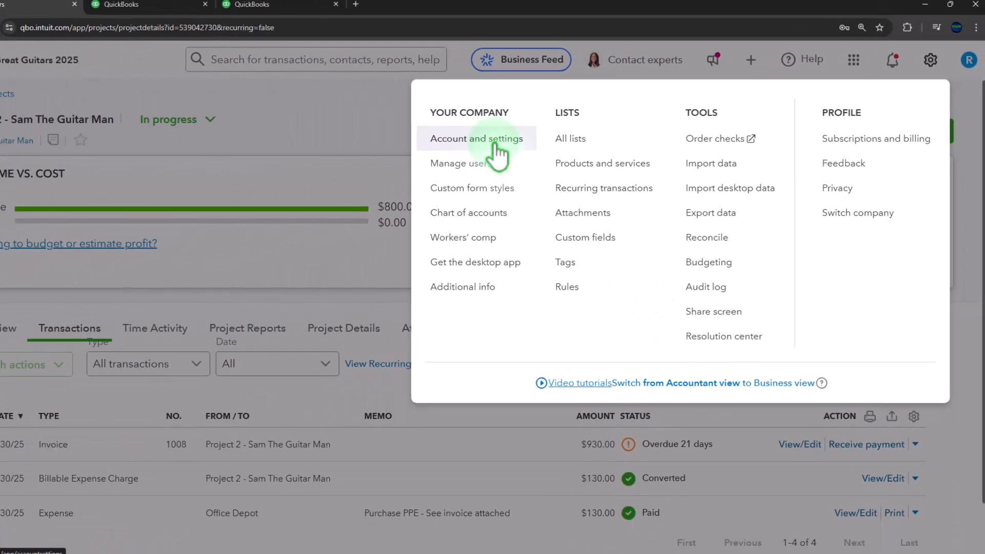
left_click(225, 172)
left_click(46, 403)
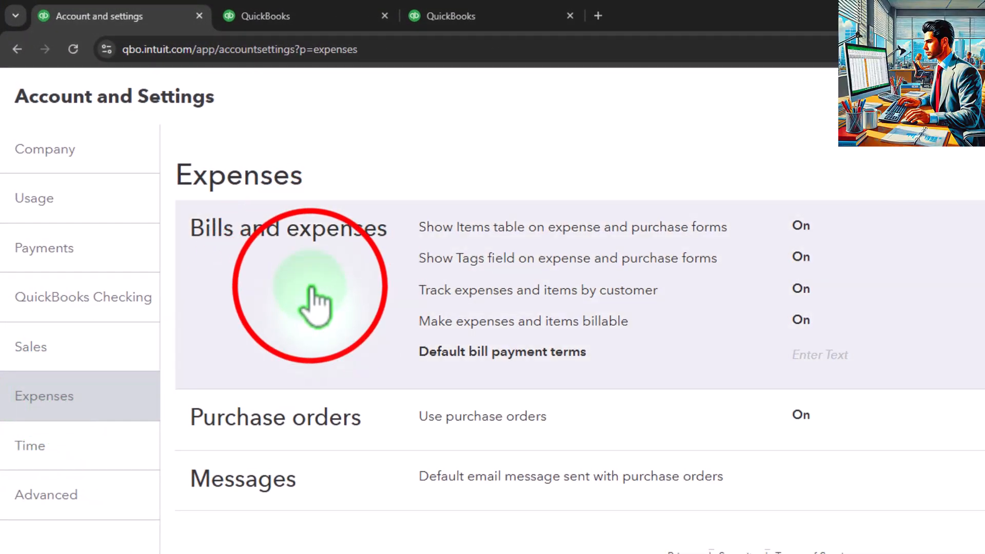
left_click(313, 285)
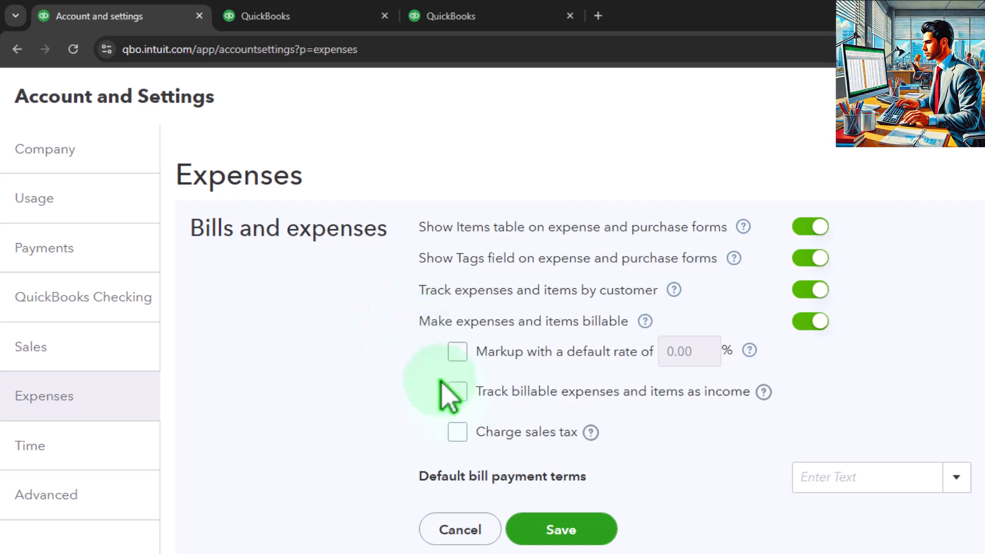
left_click(457, 400)
left_click(457, 398)
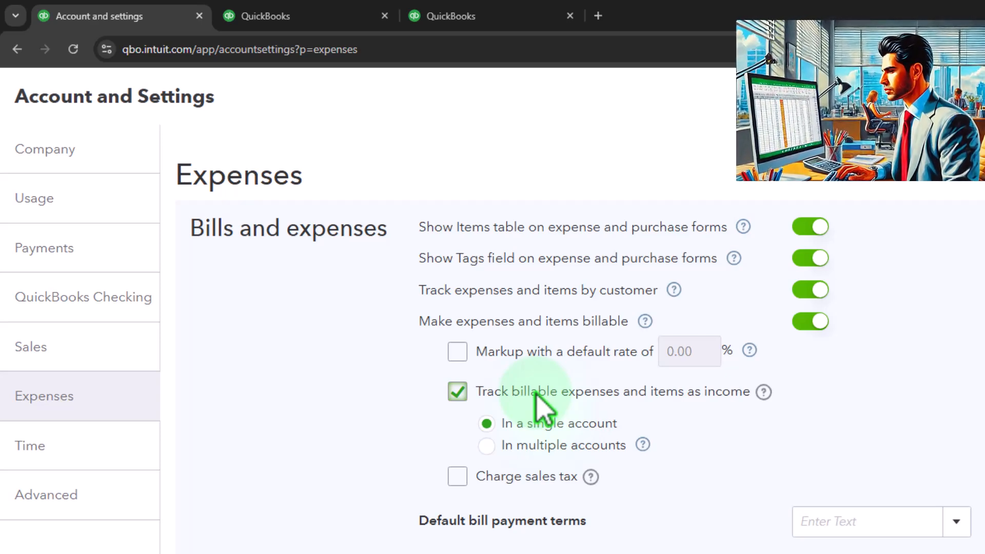
left_click(486, 445)
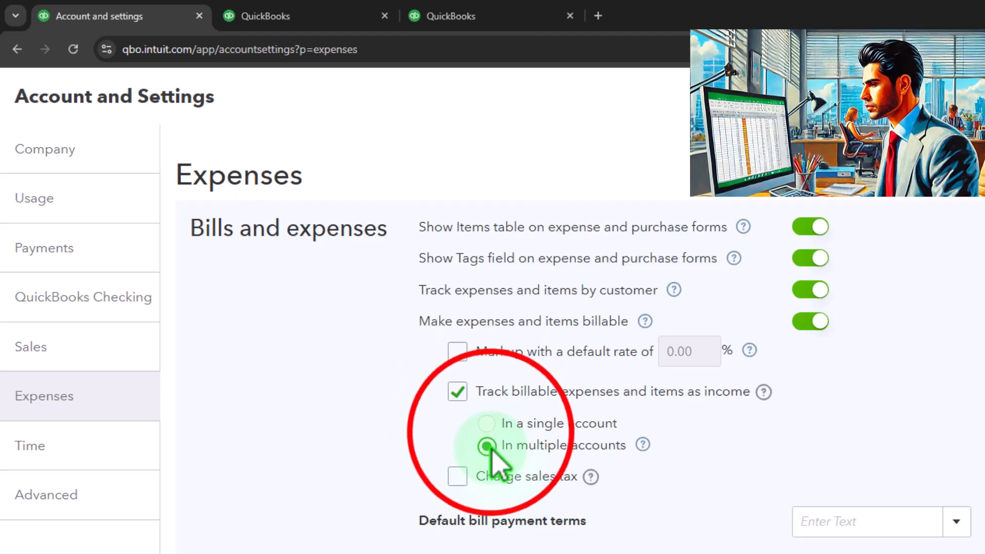
left_click(487, 426)
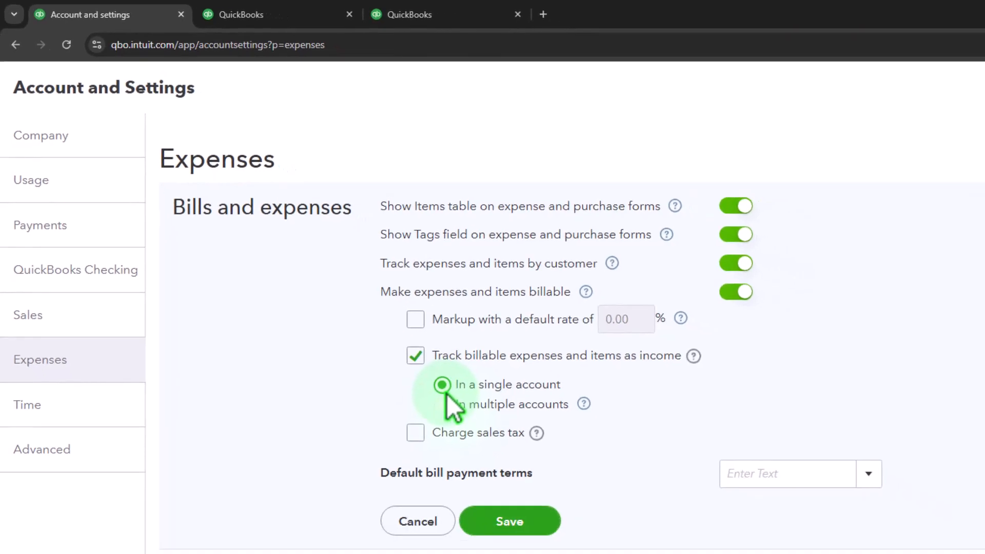
left_click(395, 382)
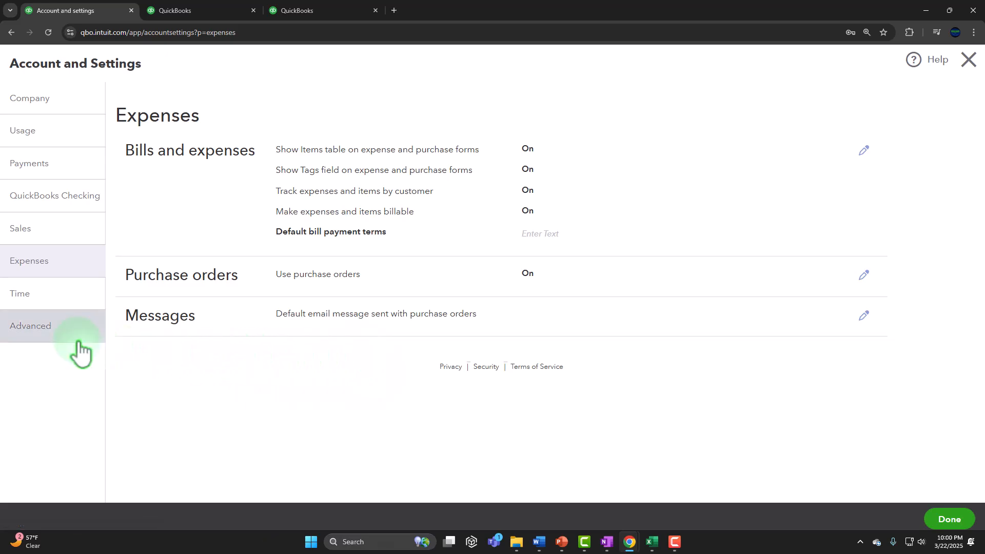
Check the account choices for the billable expense income account in the advanced settings, keep Billable Expense Income, and close the settings.
left_click(39, 329)
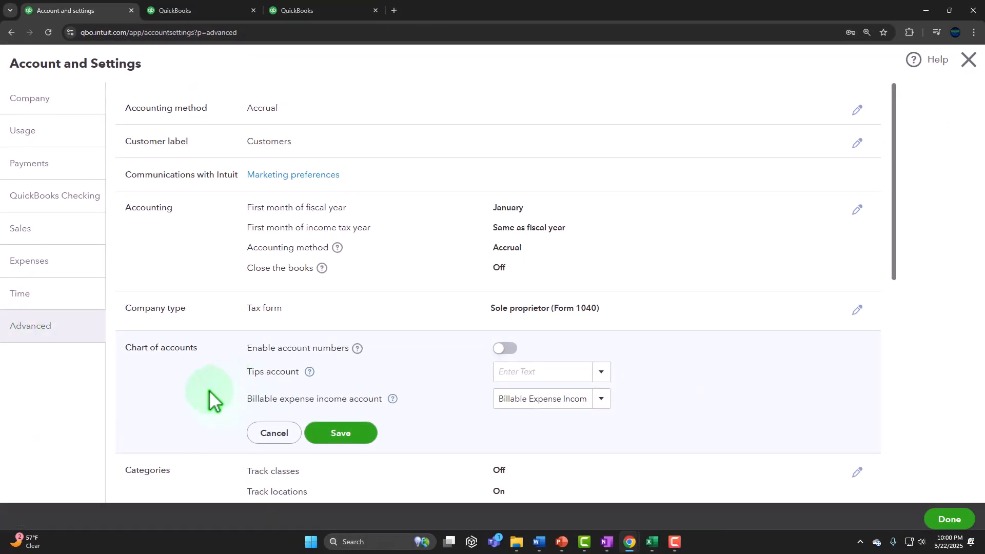
left_click(208, 390)
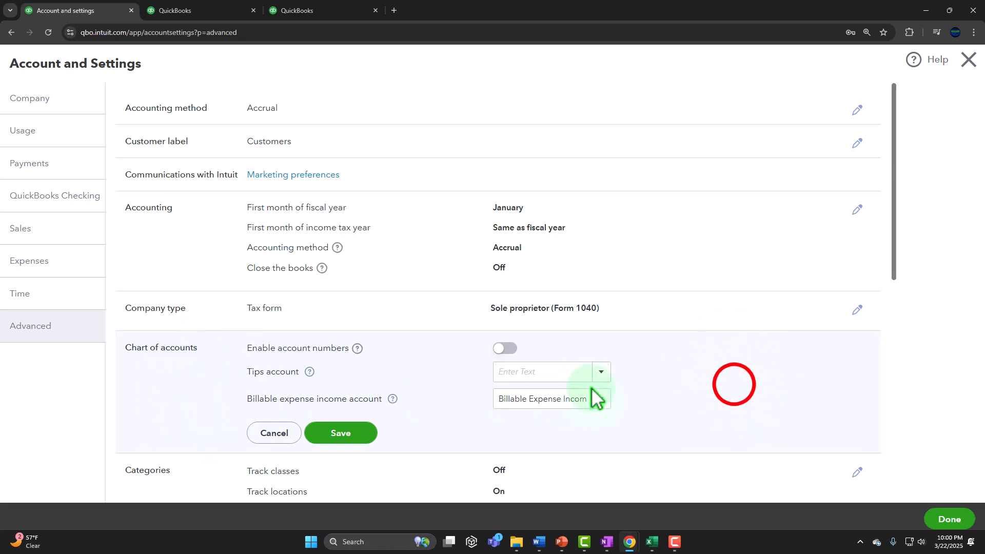
scroll(595, 397, "down", 1)
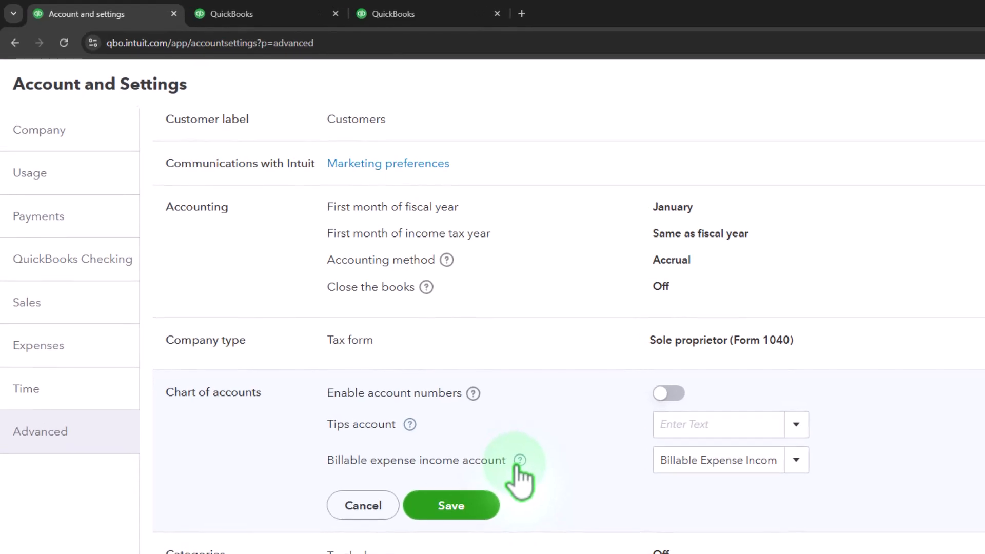
left_click(795, 462)
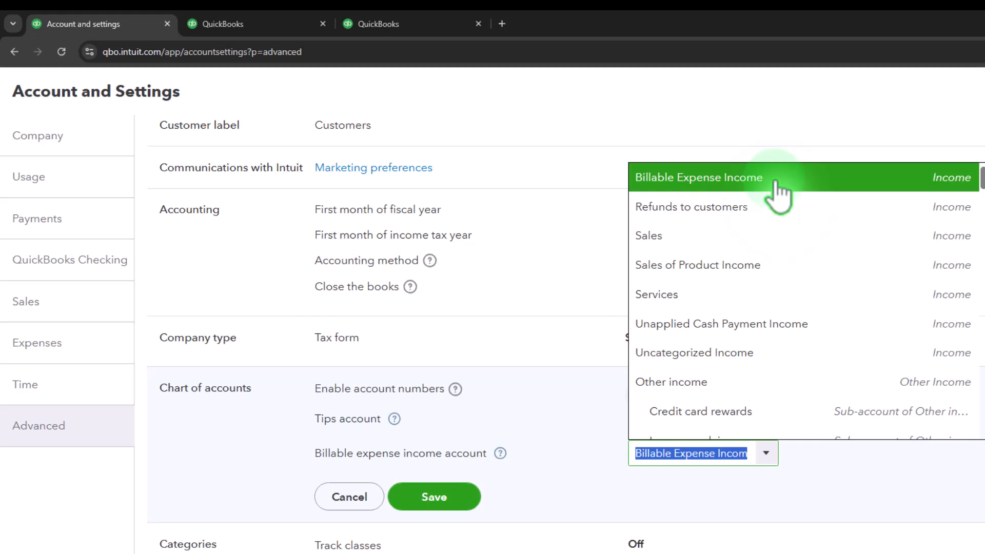
left_click(937, 234)
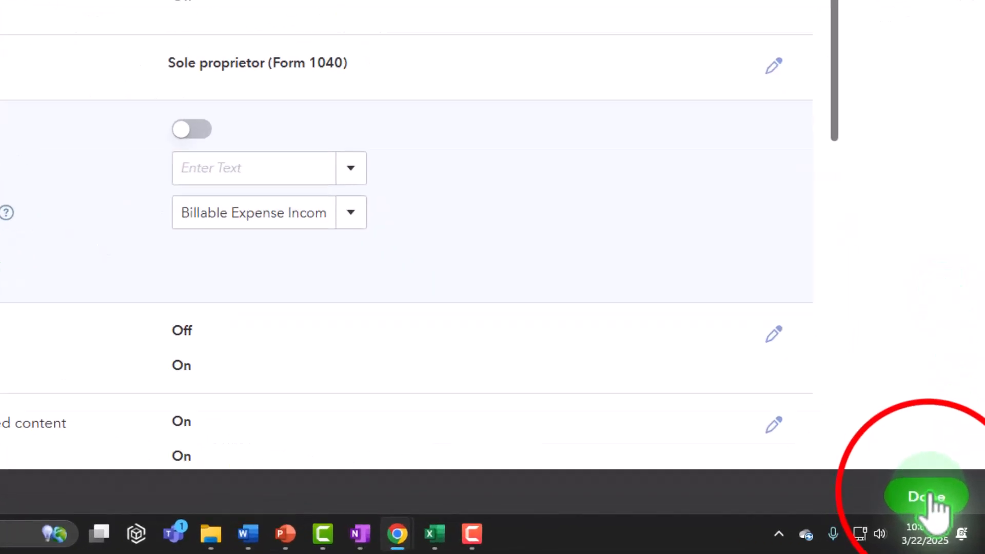
left_click(929, 497)
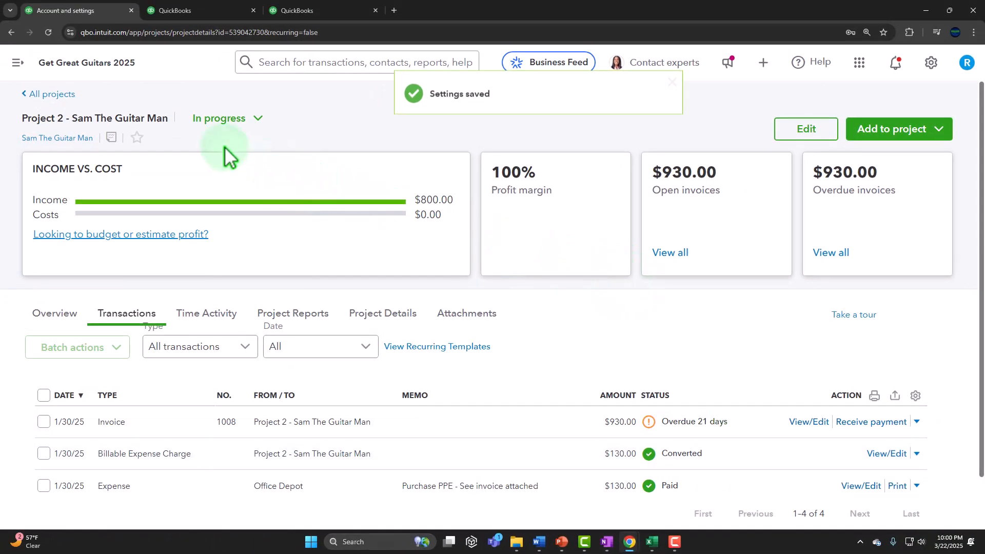
Start a new expense with Office Depot as payee, paid from Checking 0424, and set the payment date to 01/31/2025.
left_click(763, 62)
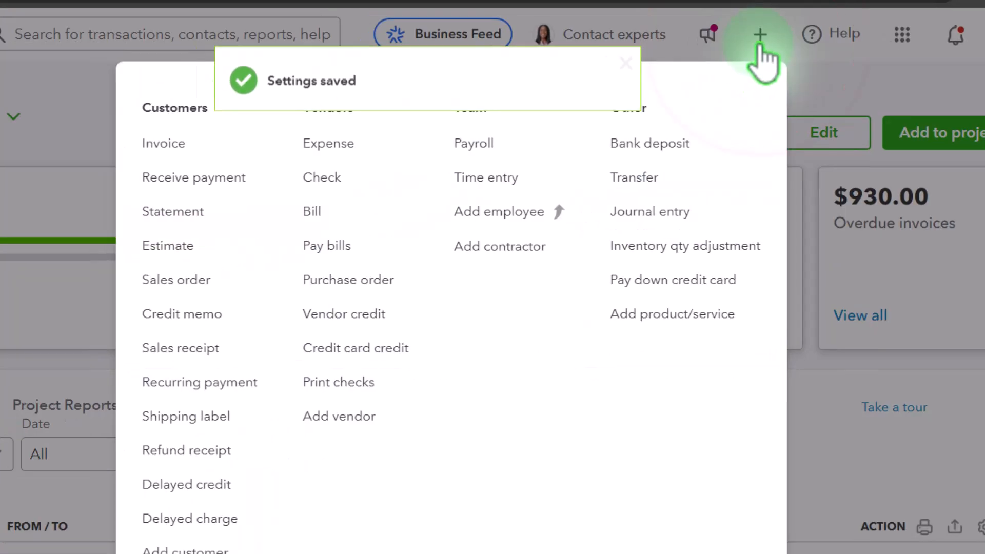
left_click(347, 143)
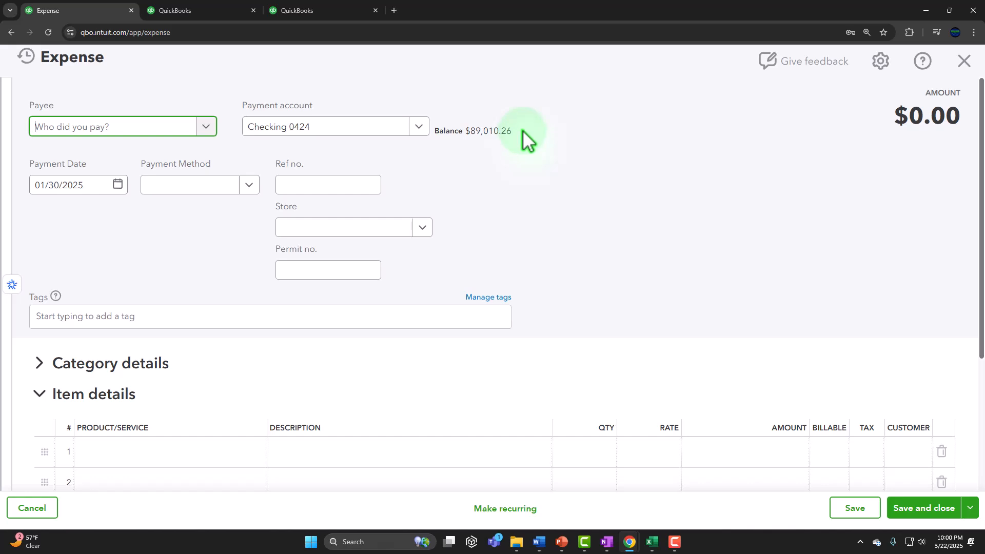
type("off")
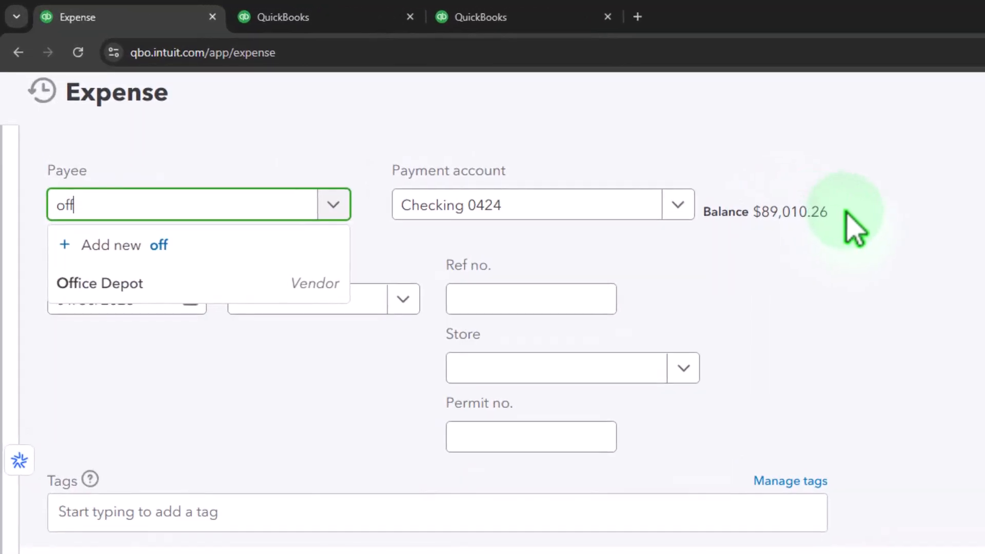
key("Down")
key("Down")
key("Tab")
key("Tab")
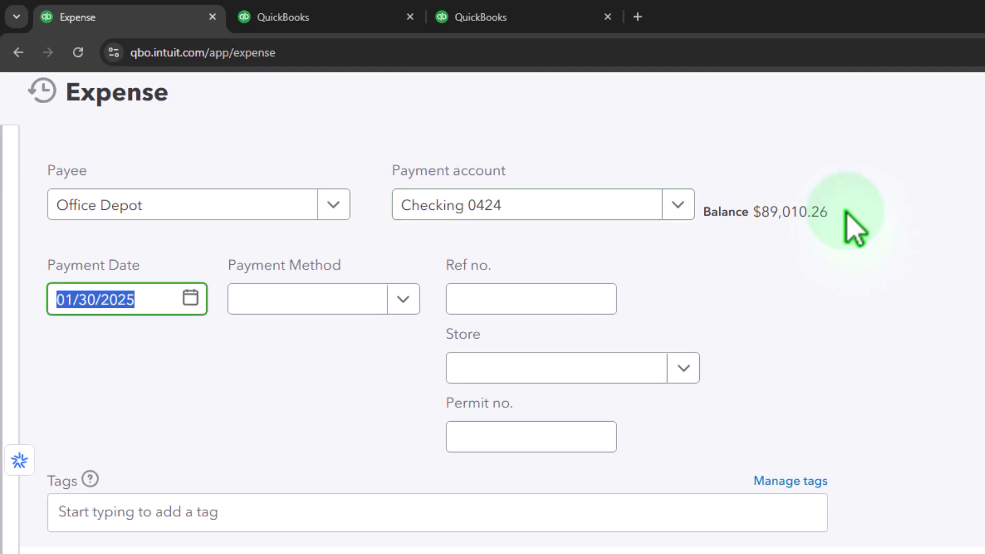
key("Tab")
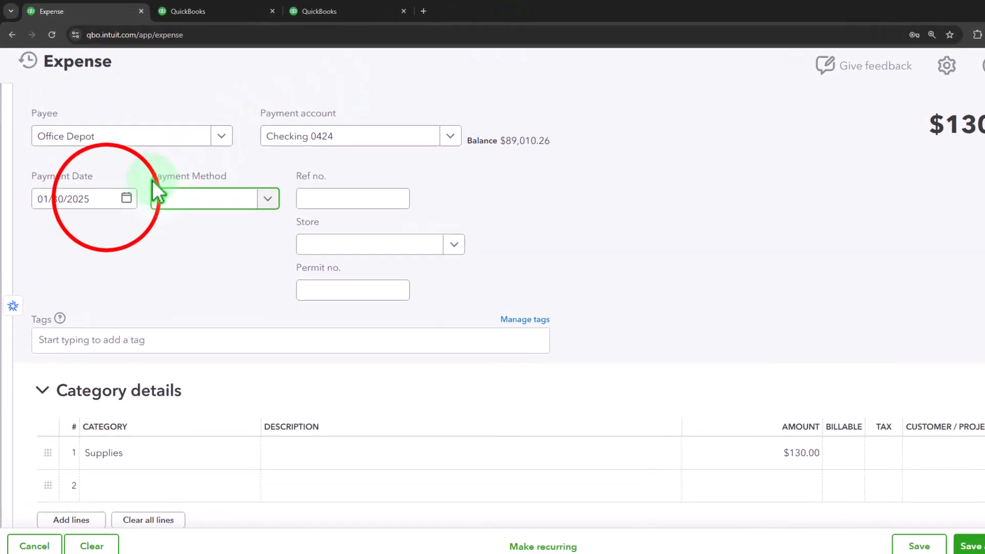
left_click(103, 198)
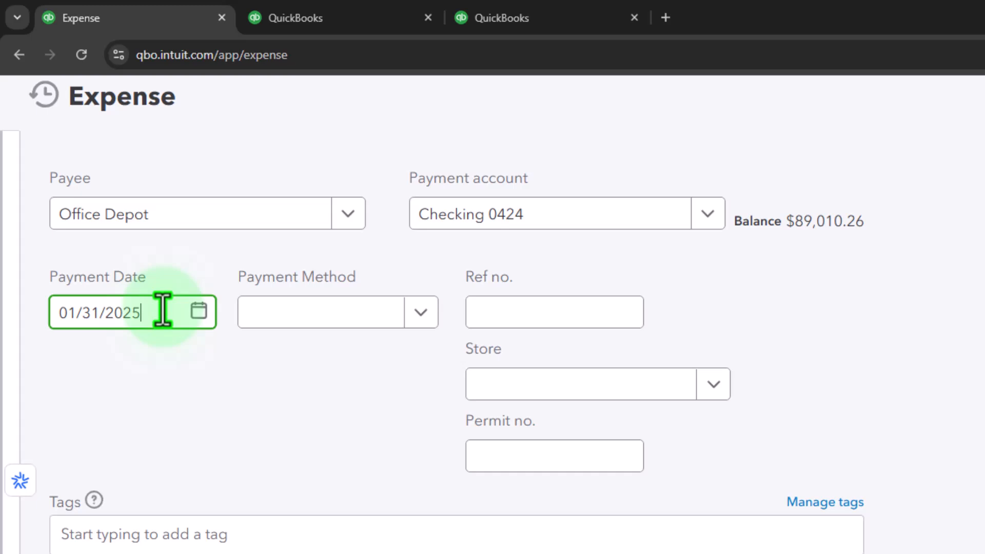
key("Tab")
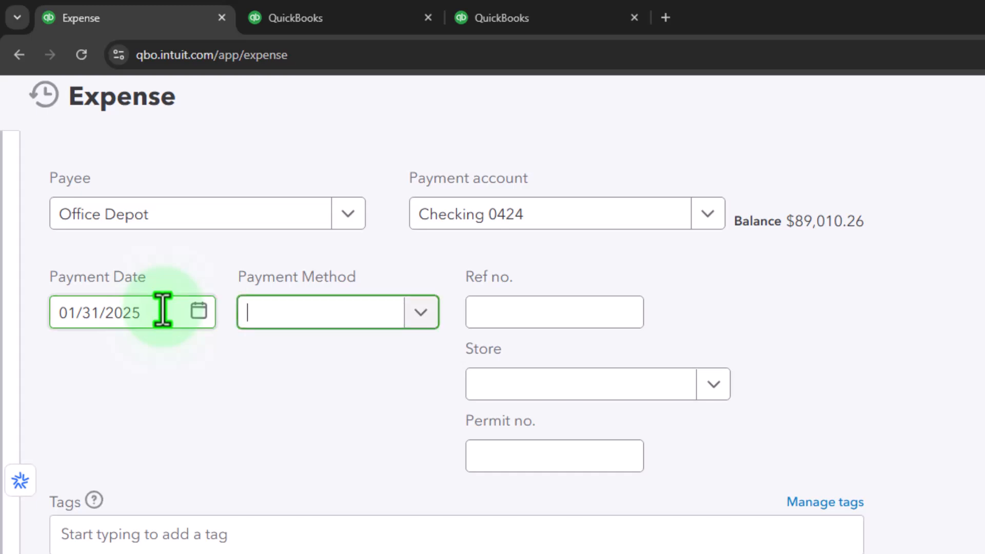
On the expense's Supplies category line, enter the description Supplies and set the amount to $200.00.
key("Tab")
key("Tab")
key("Tab")
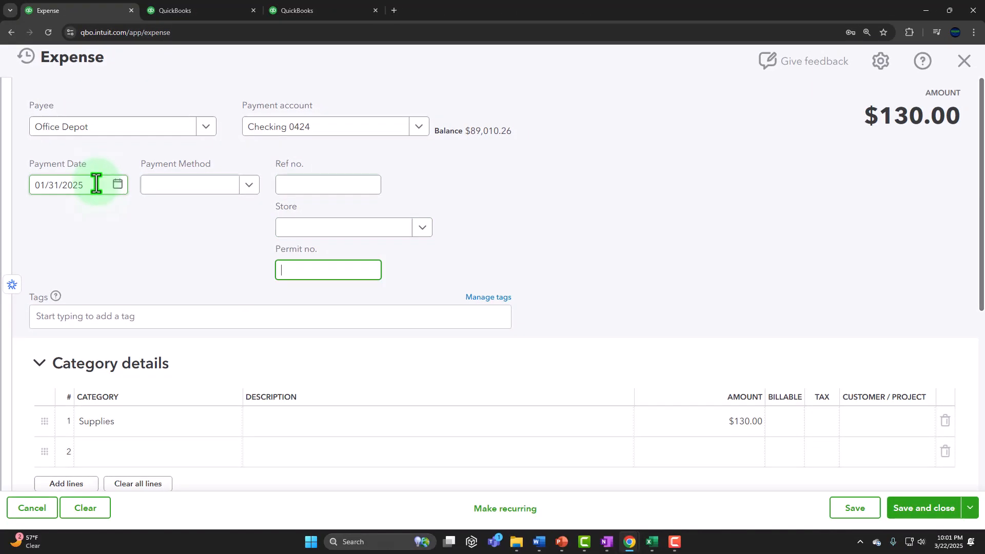
key("Tab")
key("Tab")
key("Tab")
key("Tab")
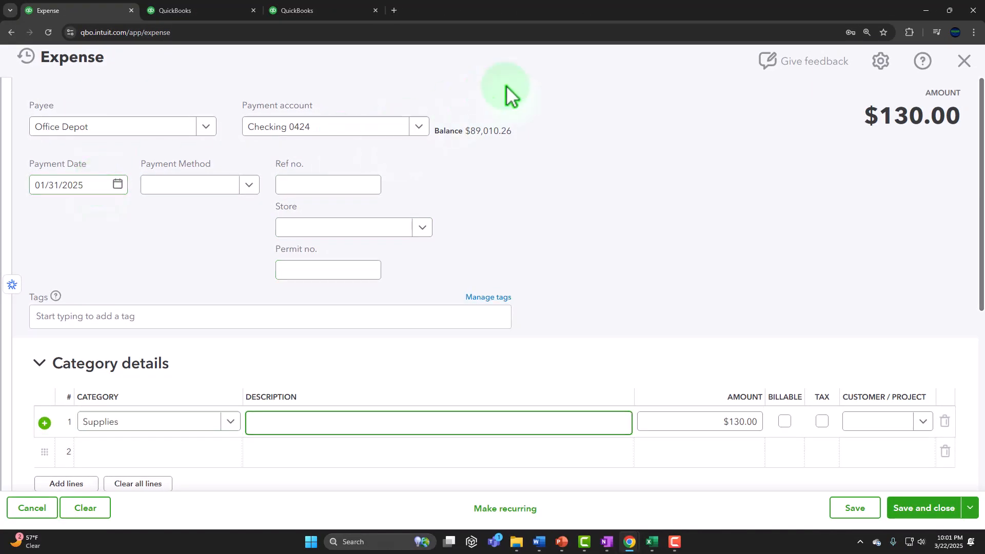
type("Supplies")
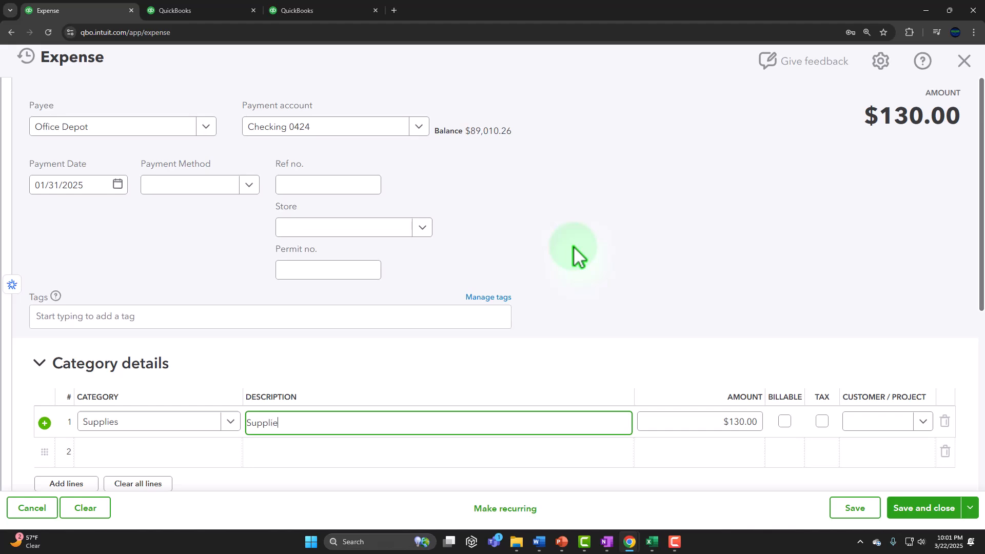
key("Tab")
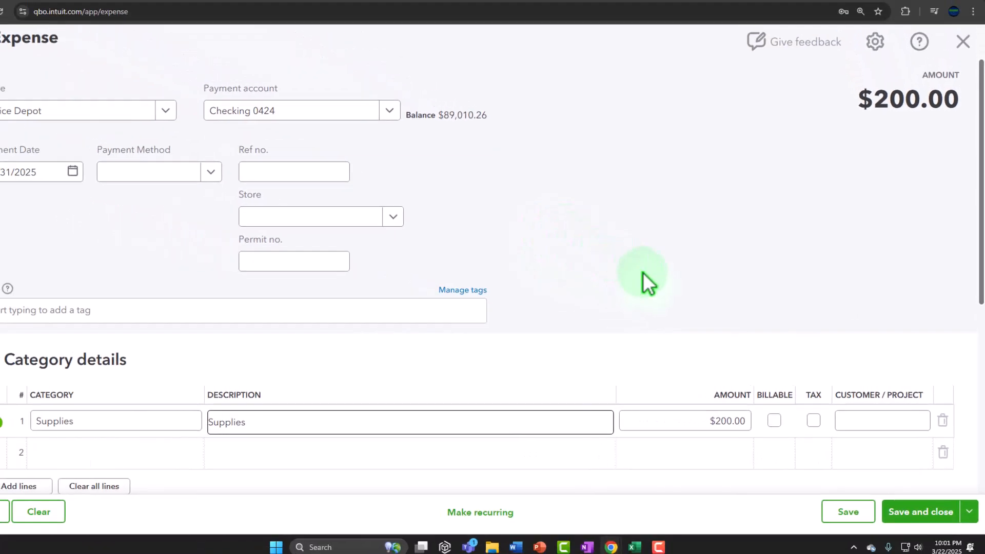
Mark the $200 Supplies line as billable, assign it to the Jones Guitars job 3005, and save and close the expense.
left_click(784, 421)
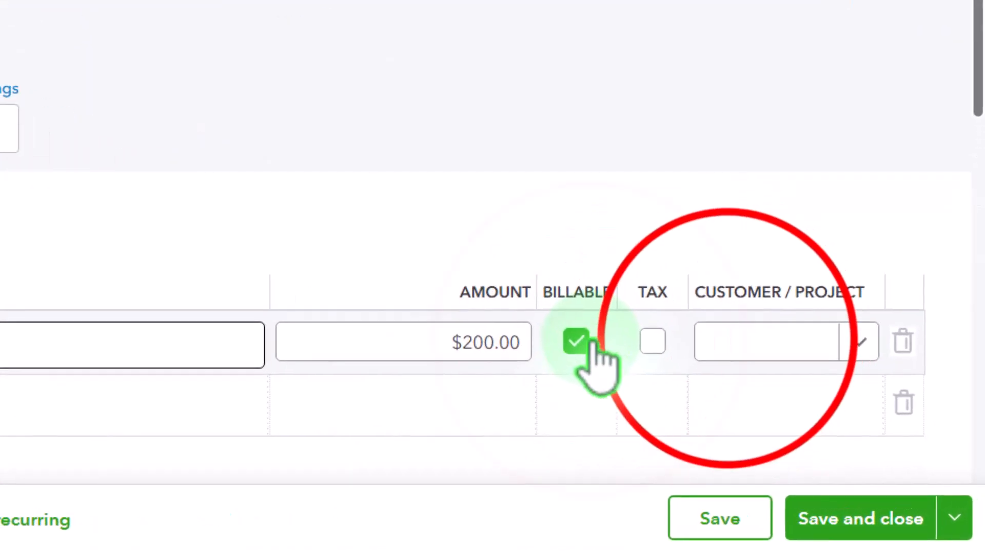
left_click(860, 421)
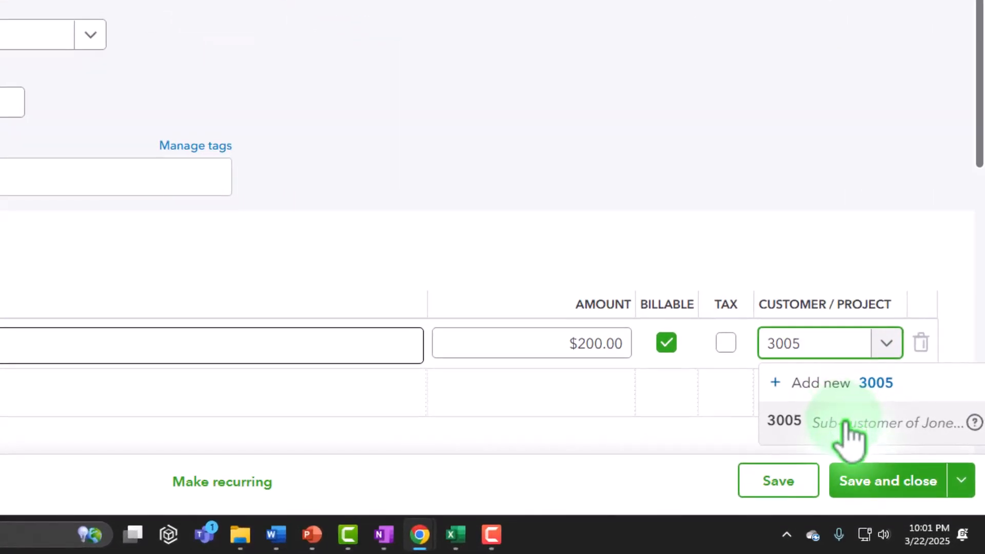
left_click(846, 423)
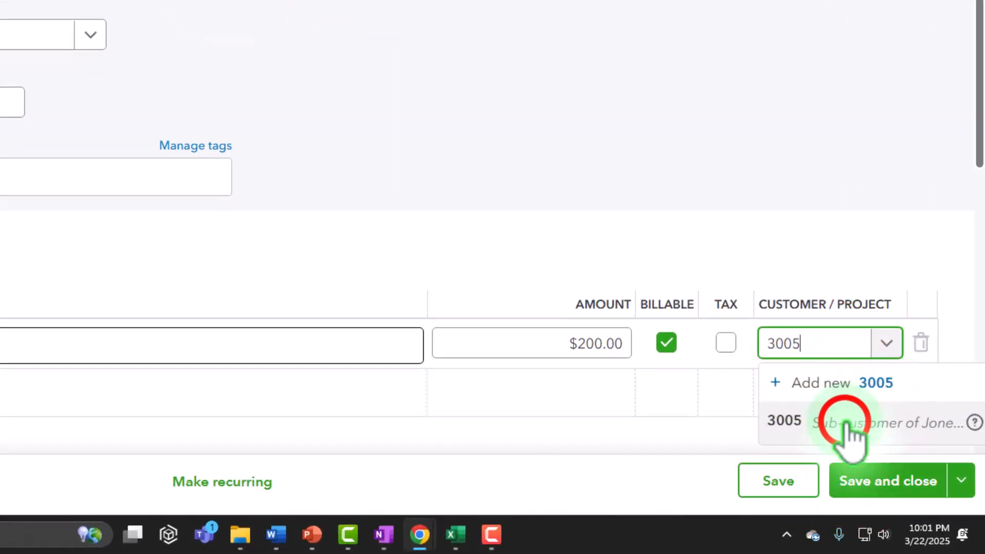
scroll(767, 277, "down", 2)
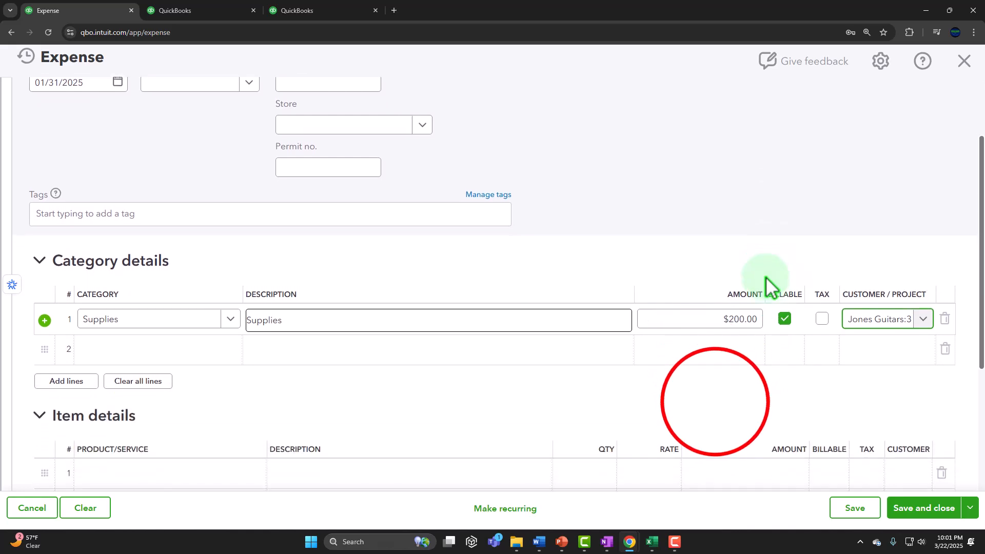
left_click(715, 403)
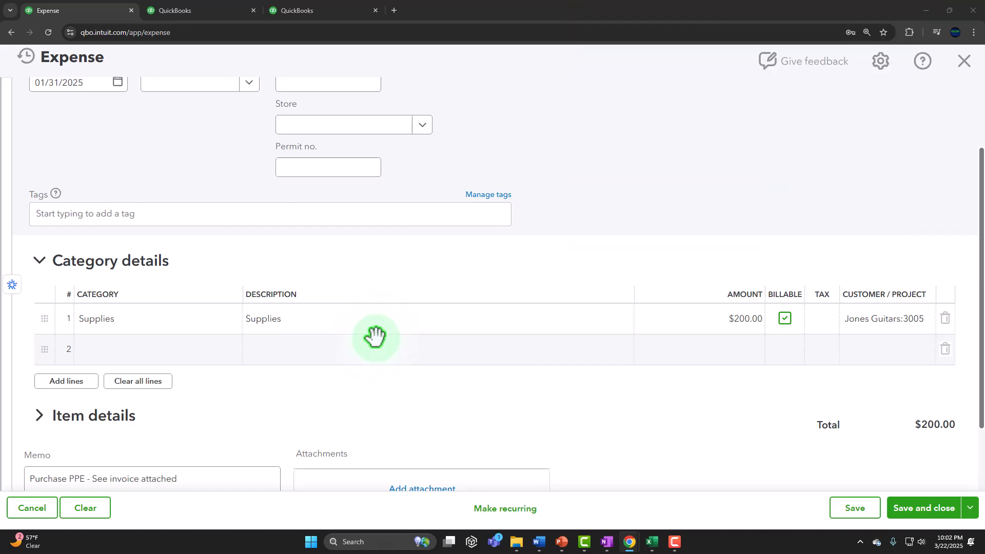
left_click(919, 508)
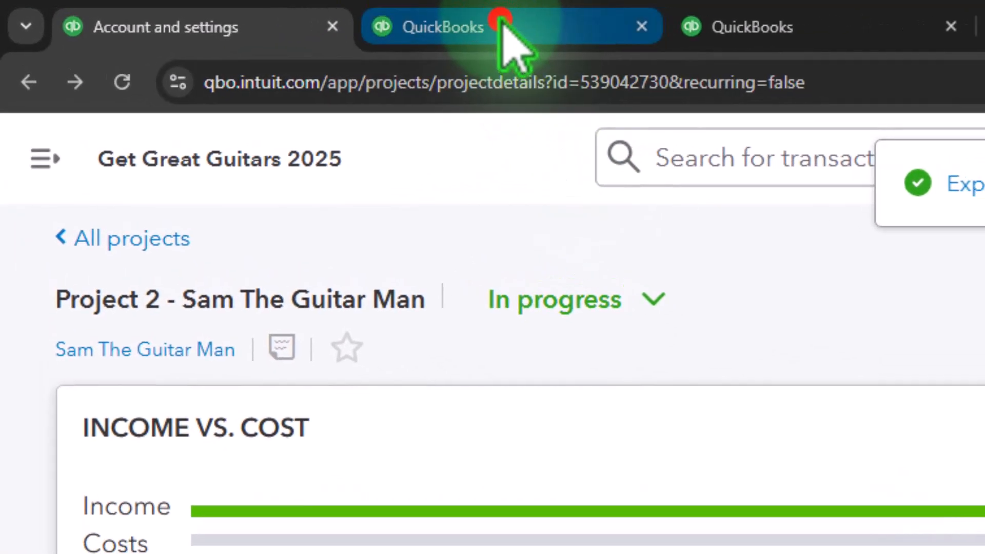
Refresh the Balance Sheet, review the January transactions behind Checking 0424 down to the Office Depot expense, and return to the summary report.
left_click(218, 11)
left_click(806, 127)
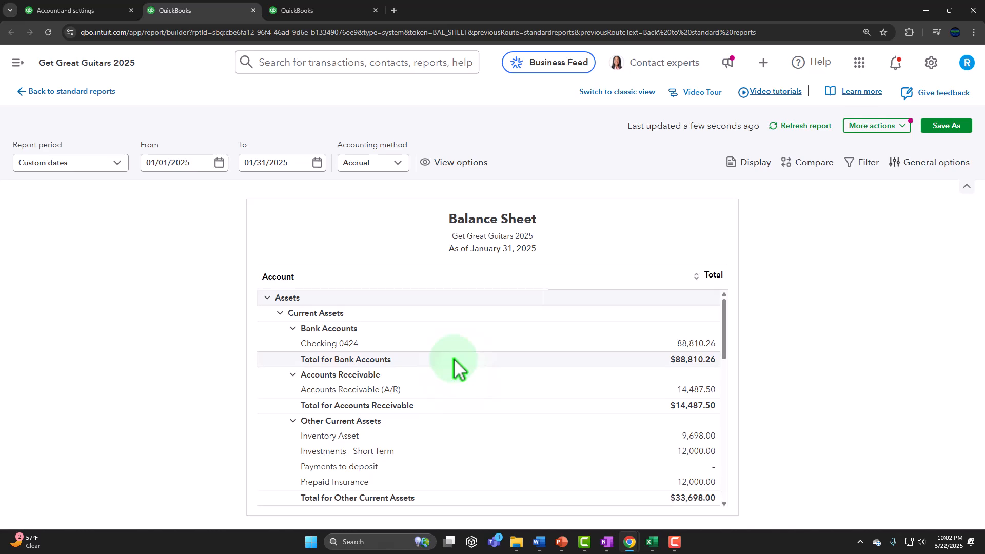
scroll(456, 360, "down", 2)
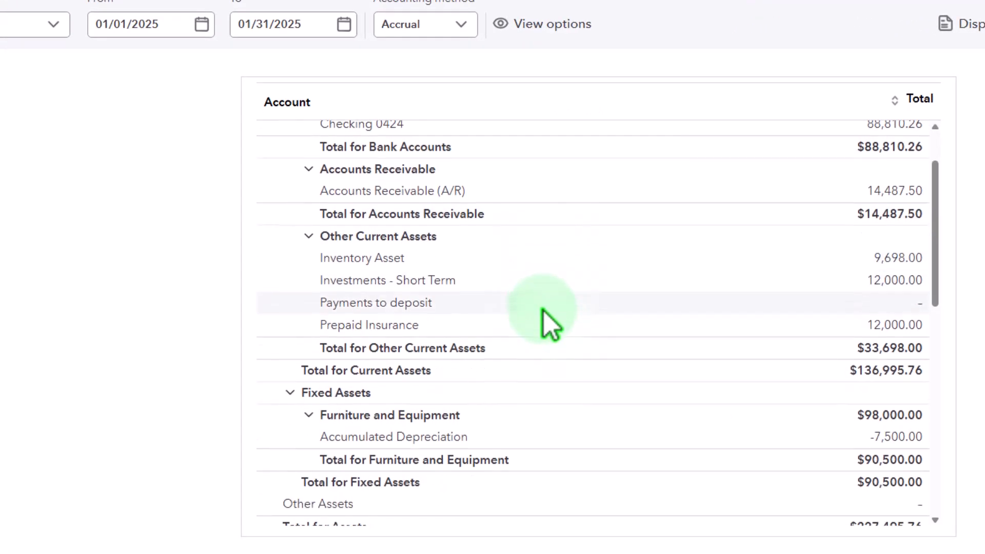
scroll(544, 312, "down", 1)
scroll(544, 312, "up", 5)
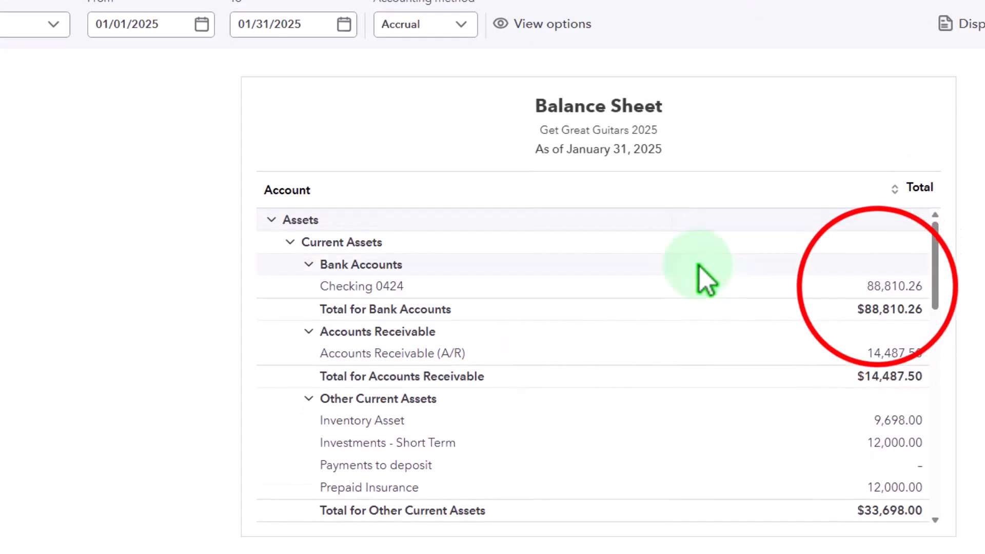
left_click(879, 290)
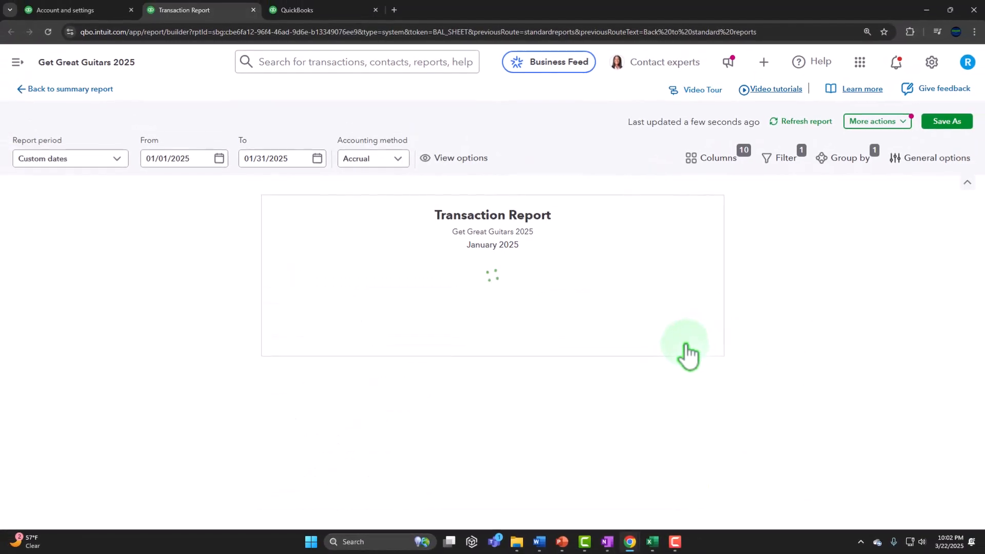
scroll(637, 360, "down", 5)
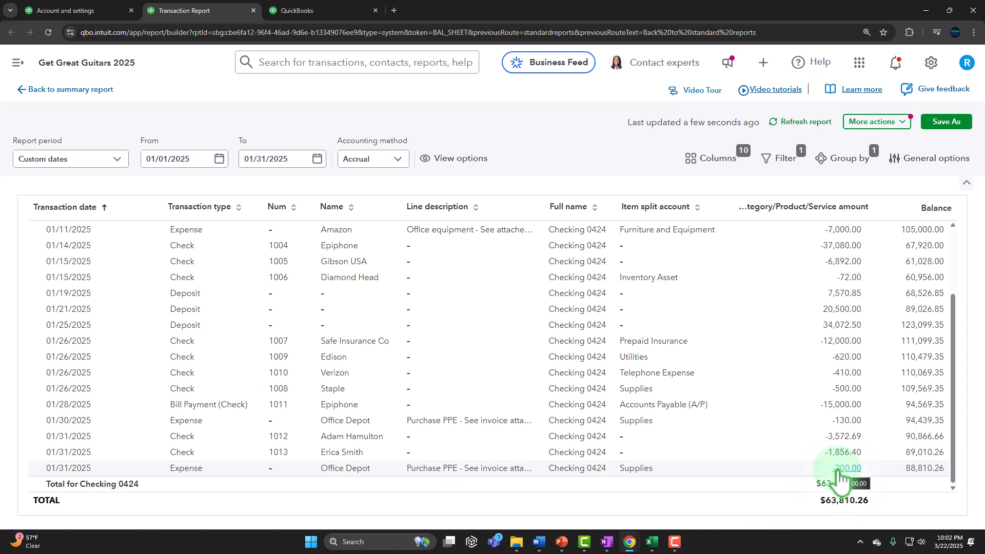
left_click(86, 90)
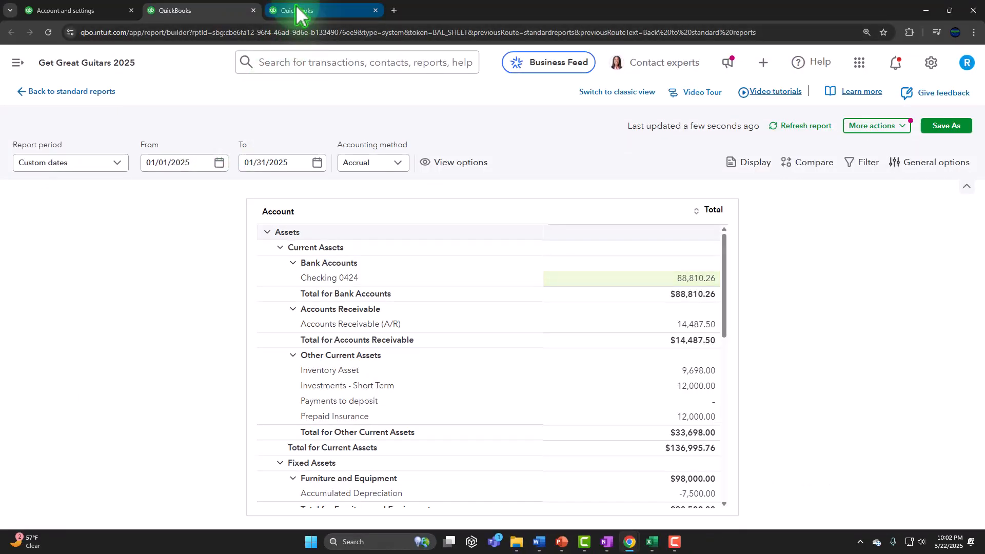
Refresh the Profit and Loss, review the transactions behind the Supplies expense, and return to the summary report.
left_click(300, 13)
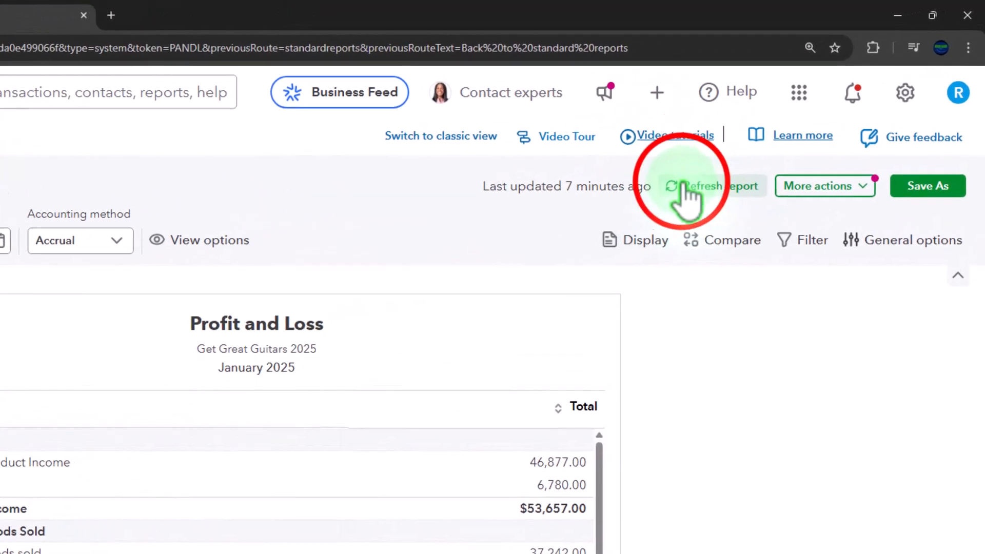
left_click(685, 186)
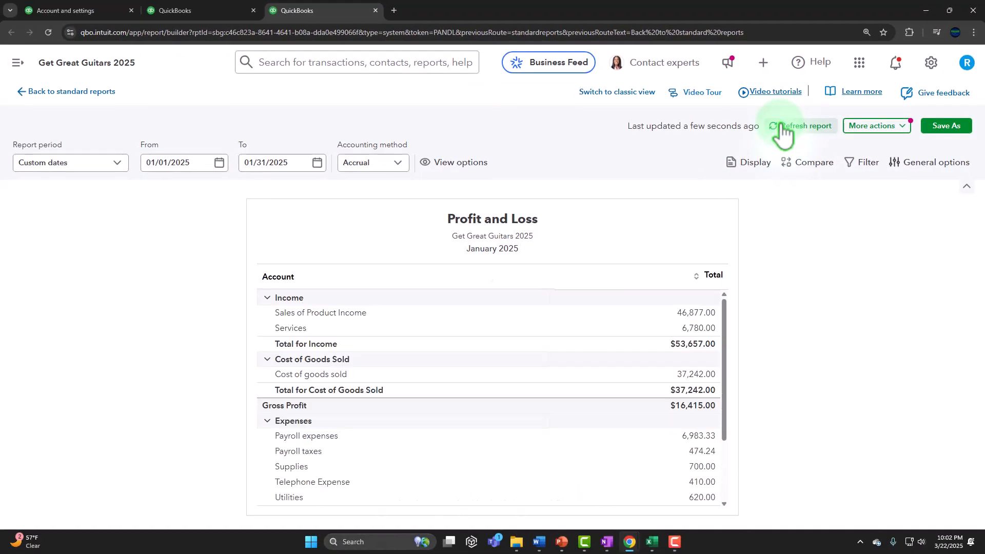
scroll(359, 356, "down", 4)
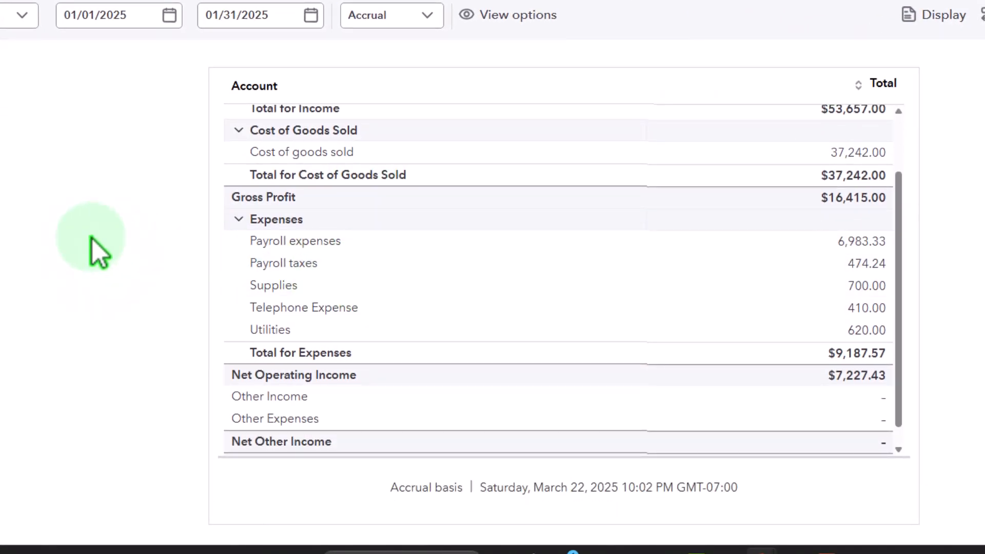
left_click(852, 286)
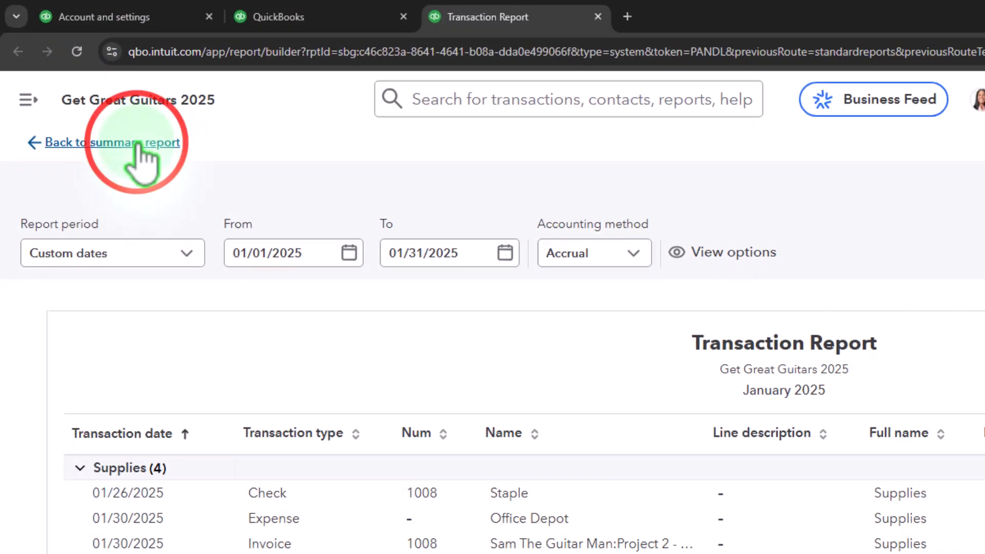
left_click(137, 143)
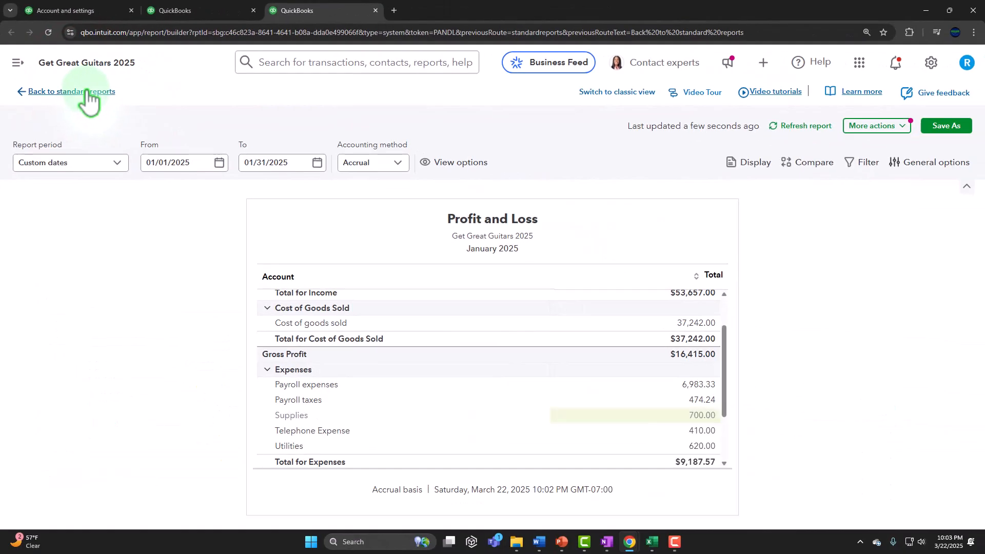
Open the Customers list under Sales and filter it to customers with unbilled income.
left_click(72, 11)
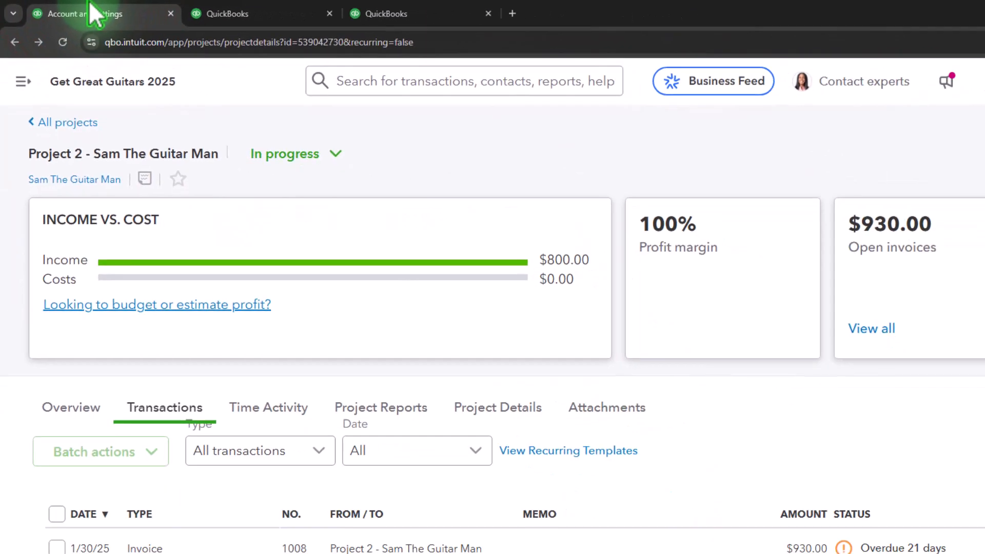
left_click(22, 81)
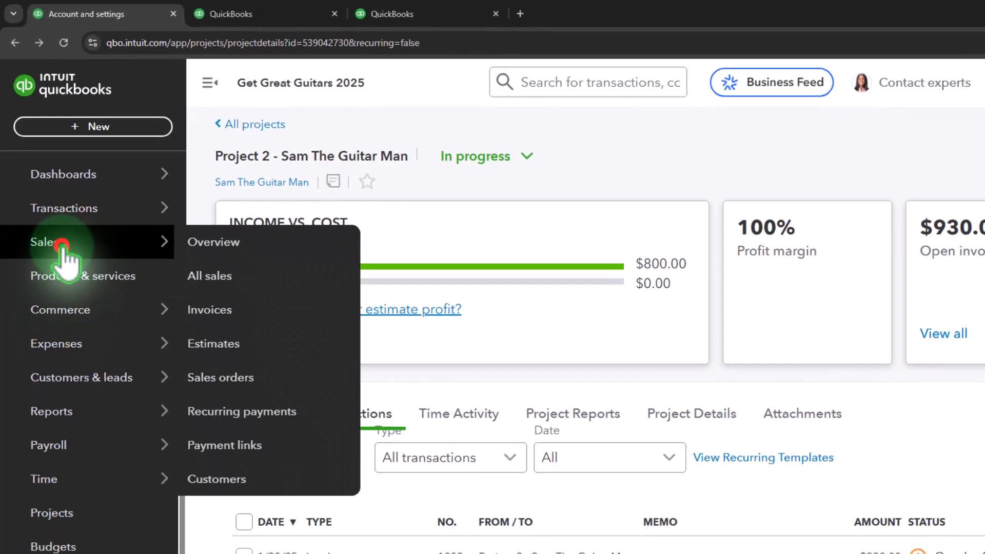
left_click(49, 191)
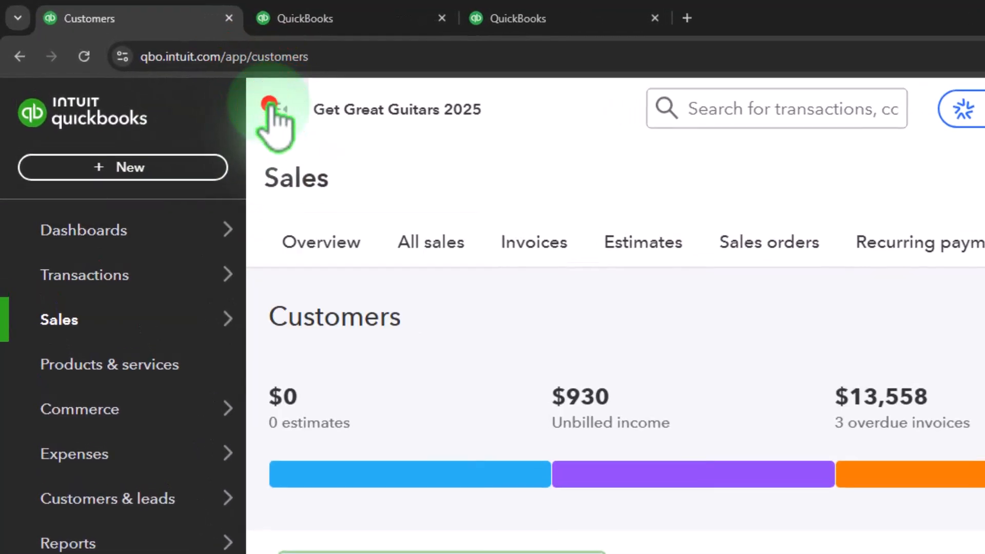
left_click(159, 62)
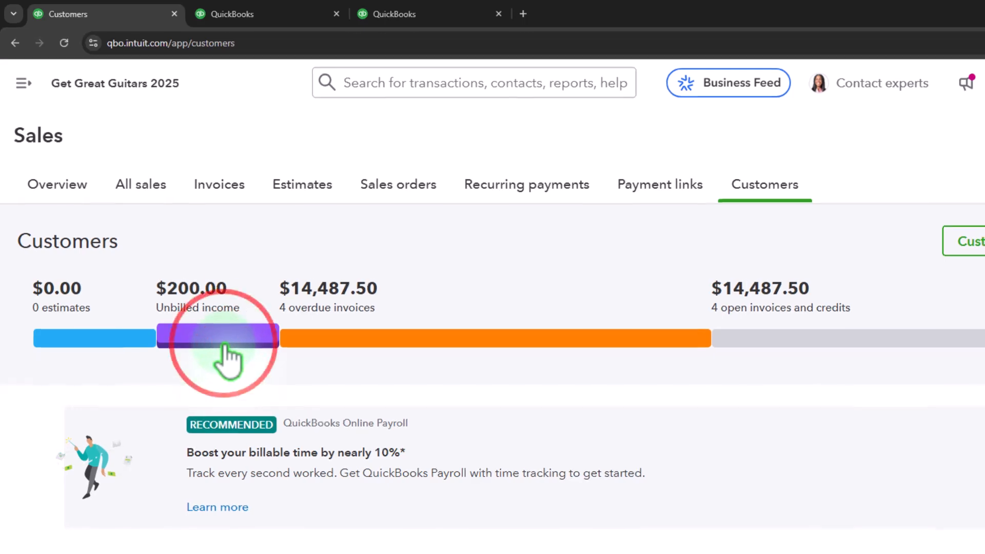
left_click(226, 345)
scroll(171, 269, "down", 3)
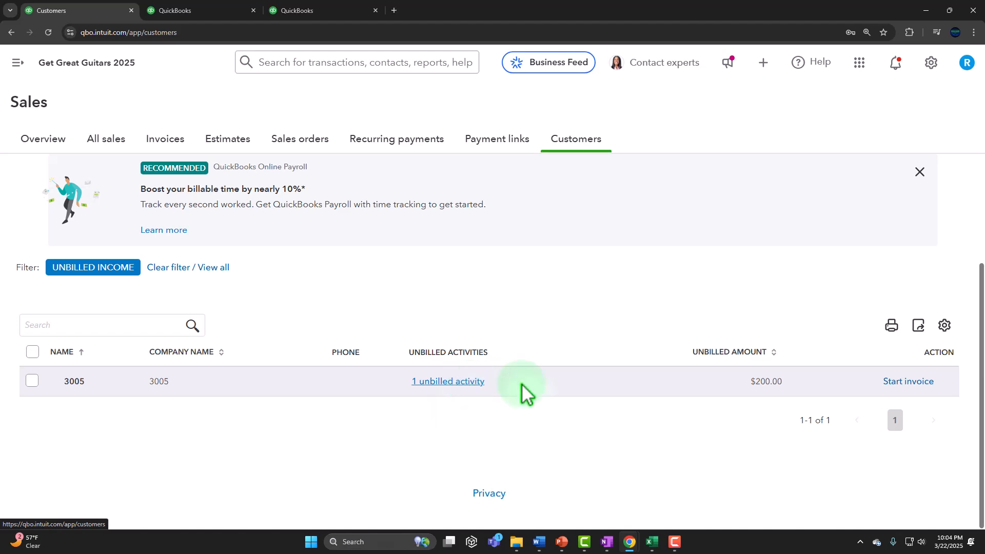
left_click(887, 386)
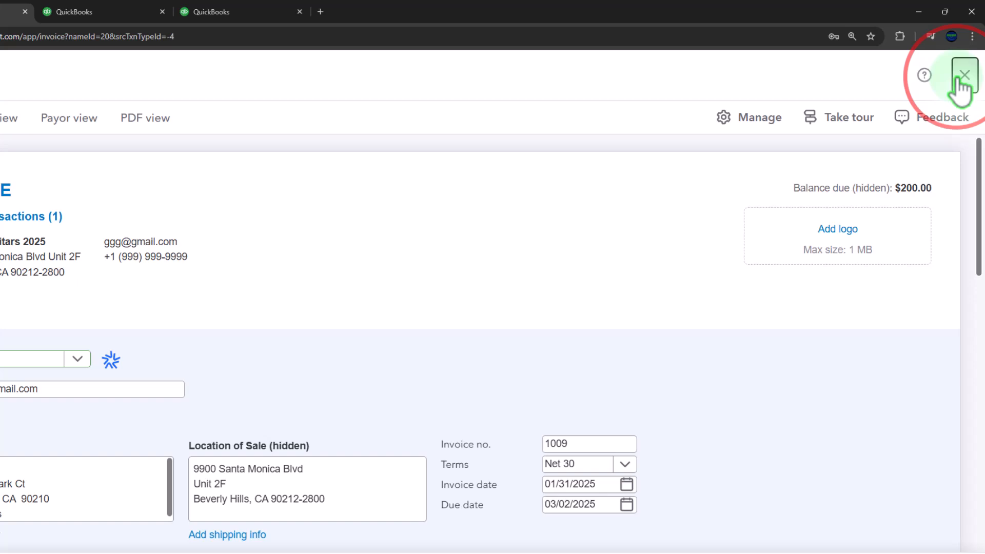
left_click(957, 93)
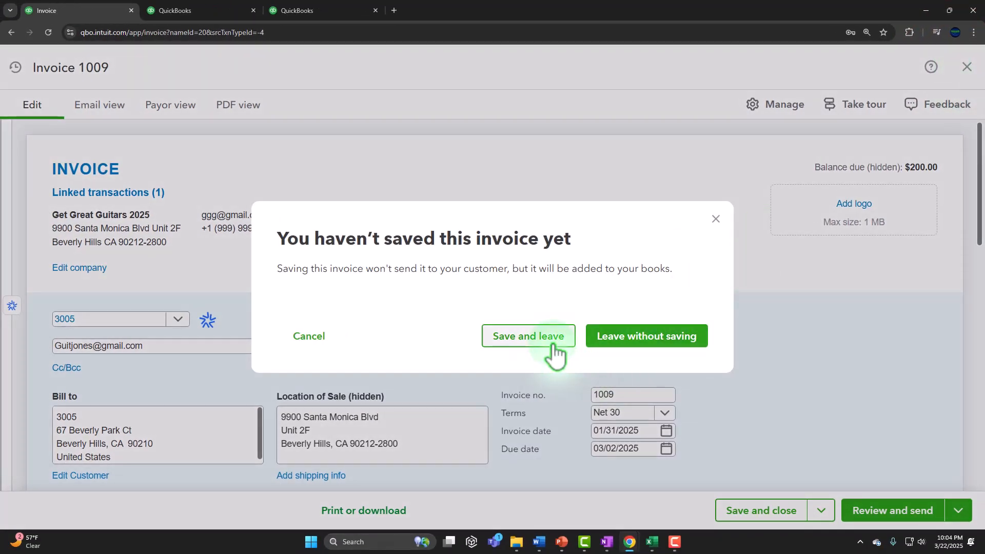
left_click(624, 339)
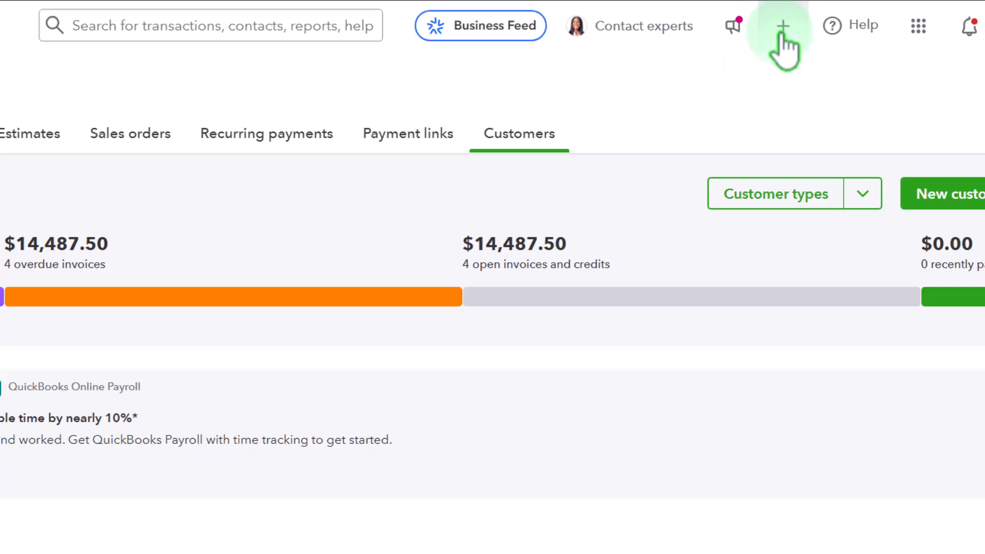
Start a new invoice for customer job 3005, add the suggested $200 billable Supplies expense, and close the invoice settings pane.
left_click(782, 30)
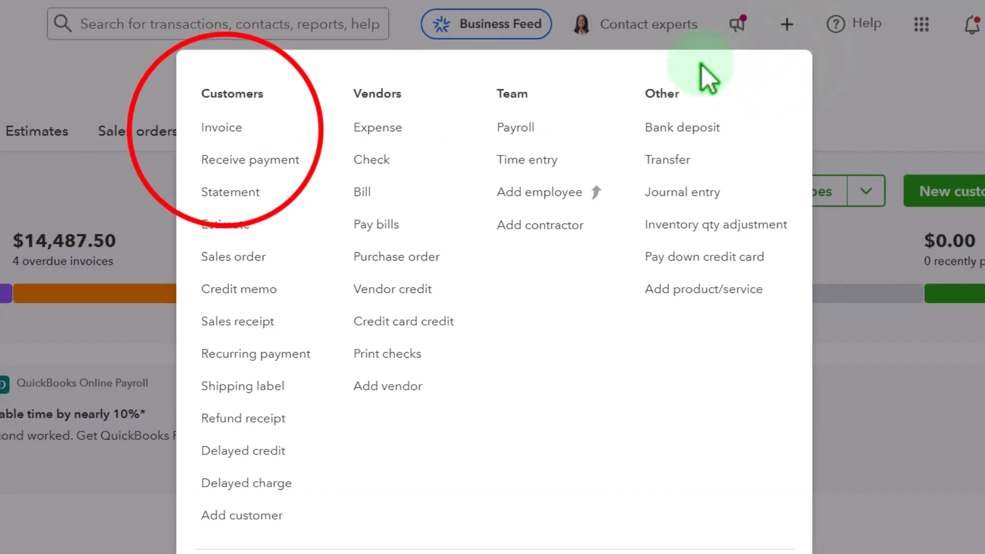
left_click(251, 127)
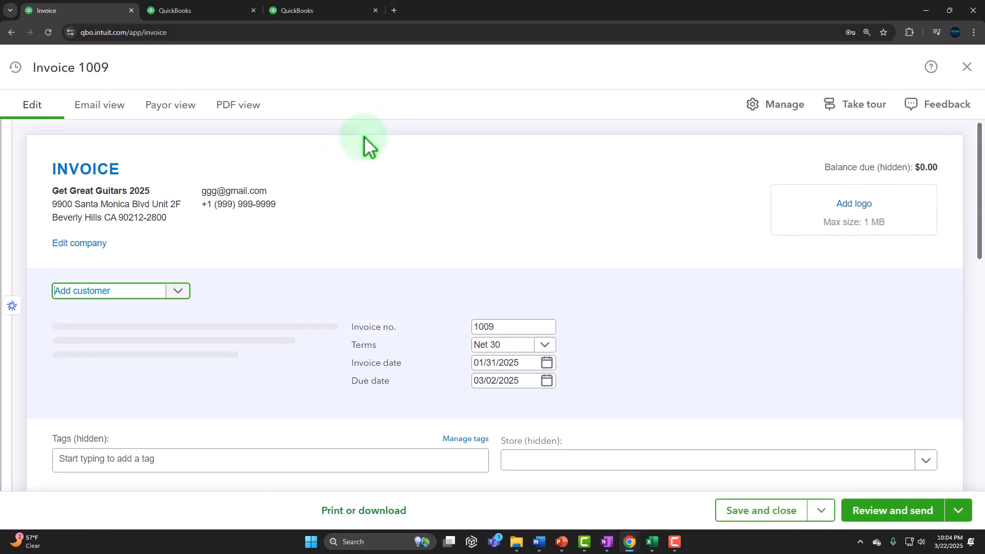
type("3005")
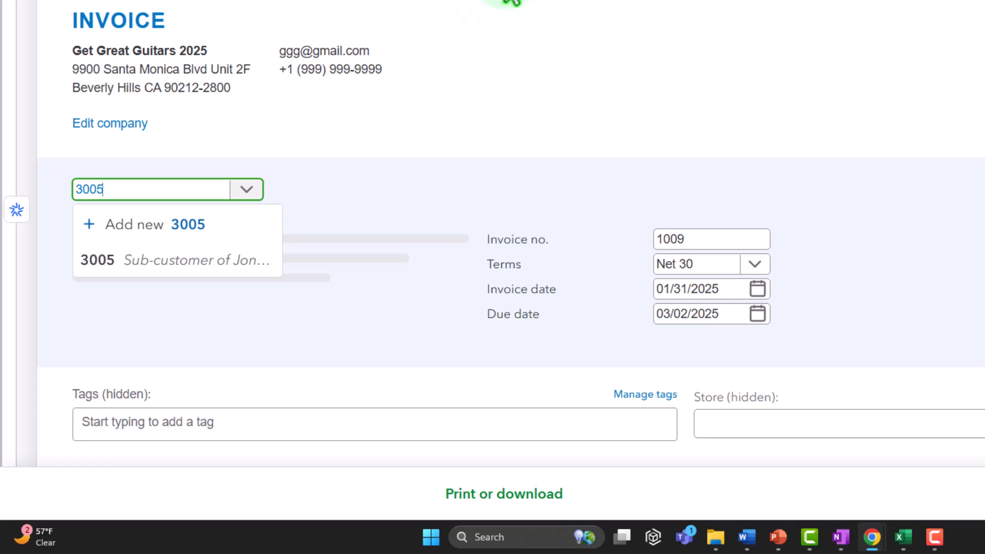
left_click(215, 262)
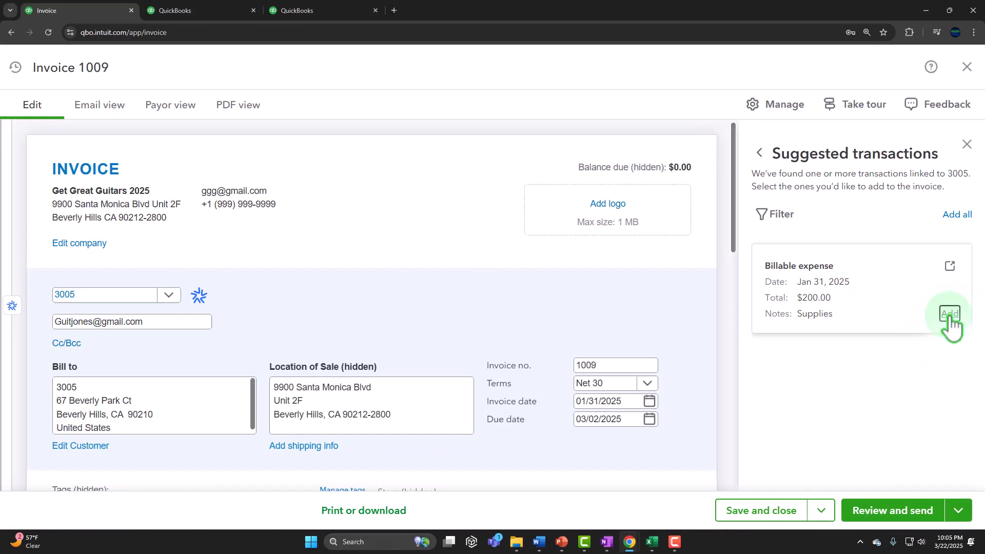
left_click(922, 339)
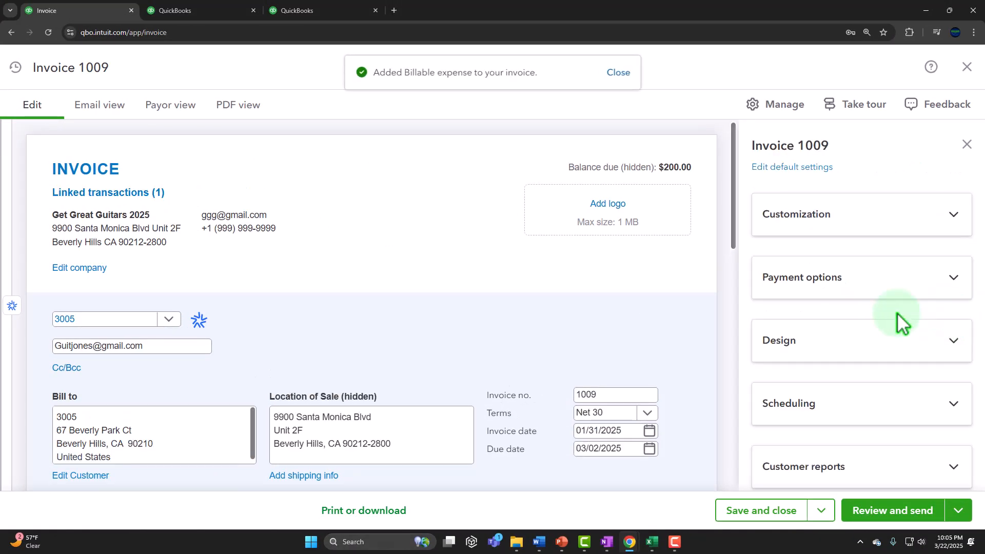
left_click(967, 144)
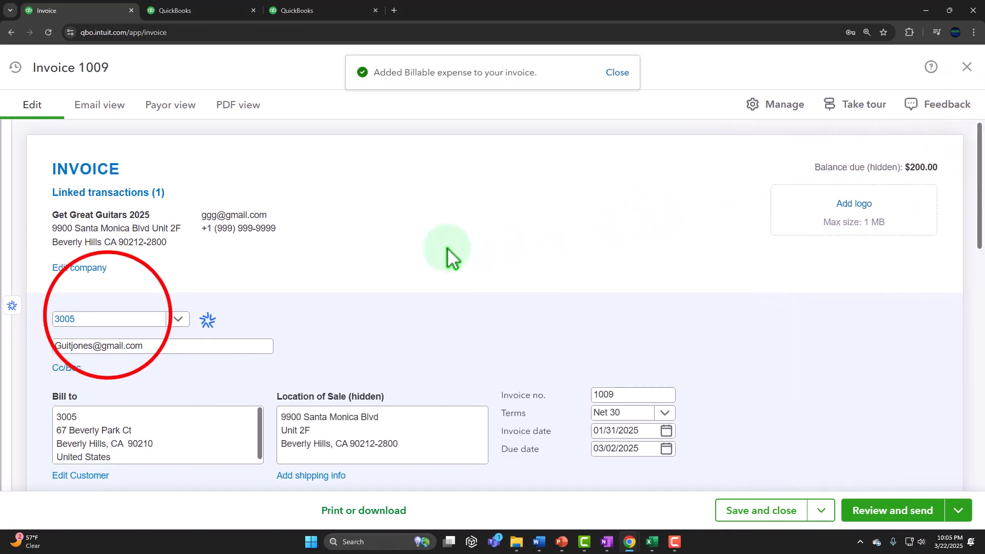
Review the invoice's customer, terms, date, tag and store fields down to the Supplies line under Product or service.
left_click(135, 322)
key("Tab")
key("Tab")
key("Tab")
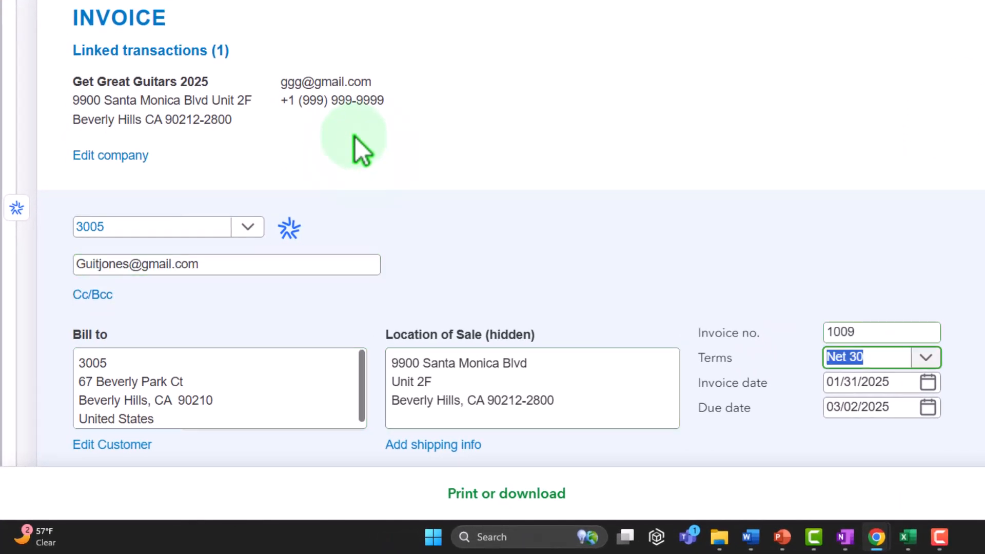
key("Tab")
scroll(355, 137, "down", 2)
key("Tab")
key("Tab")
key("Tab")
key("Tab")
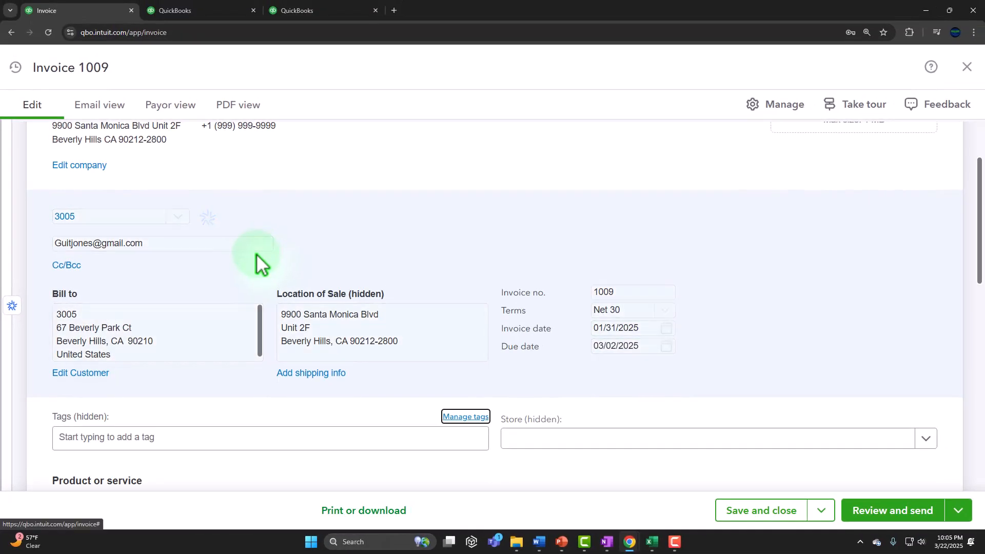
scroll(256, 254, "down", 4)
key("Tab")
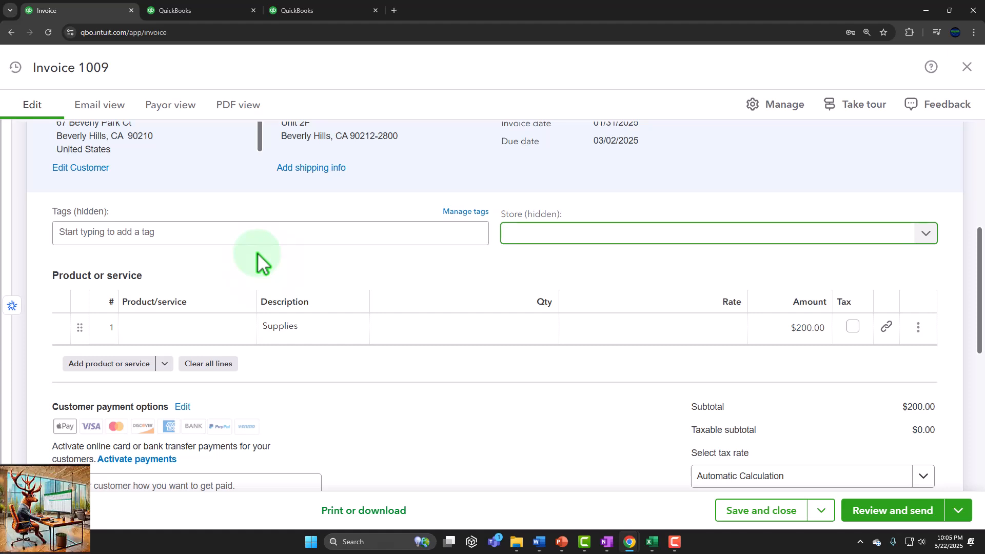
key("Tab")
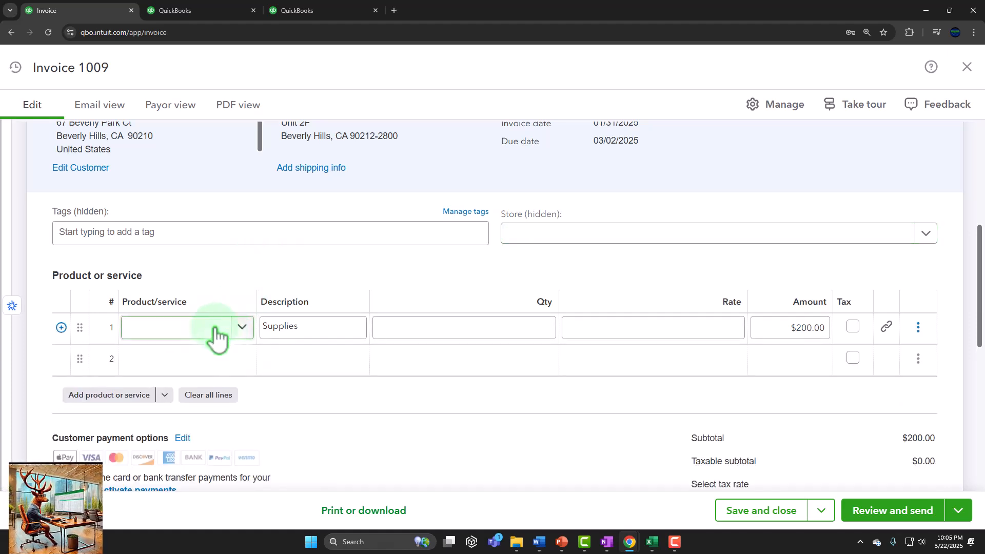
Check the Supplies line's product/service choices, description and amount, and save and close the invoice.
left_click(238, 264)
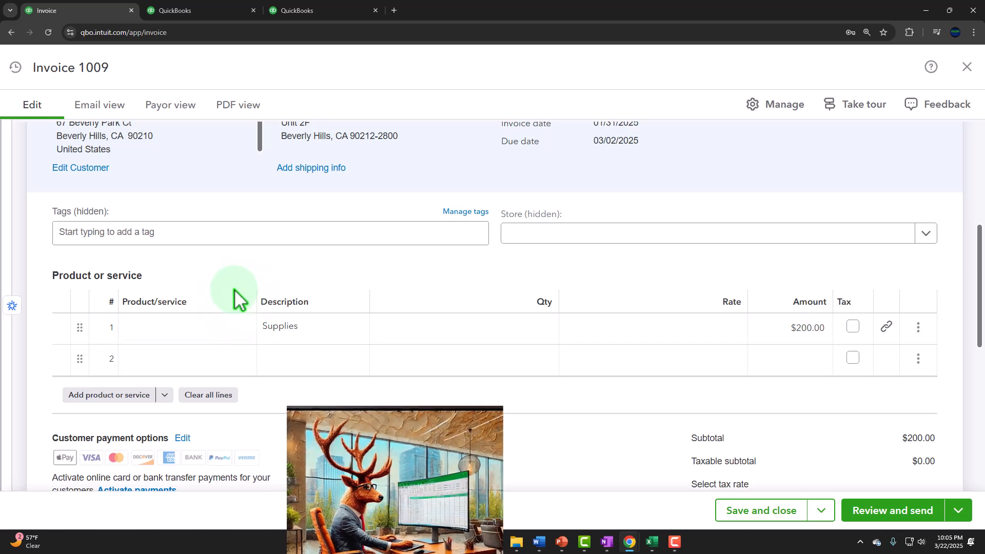
left_click(231, 332)
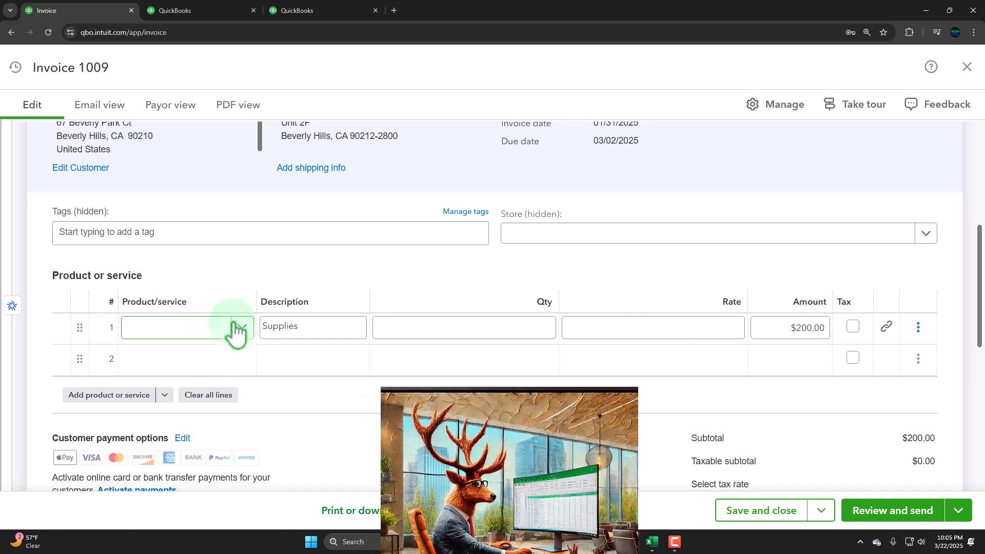
left_click(293, 334)
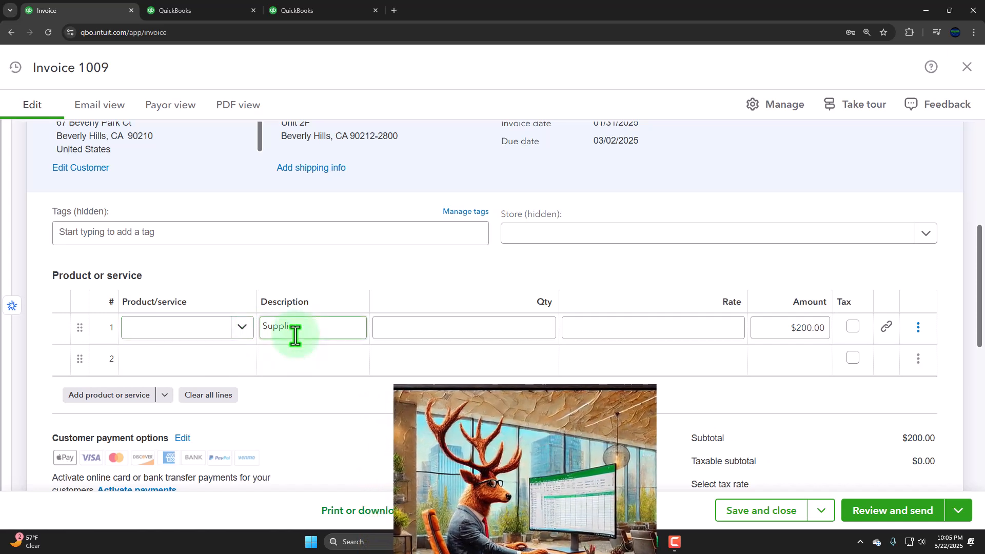
left_click(243, 331)
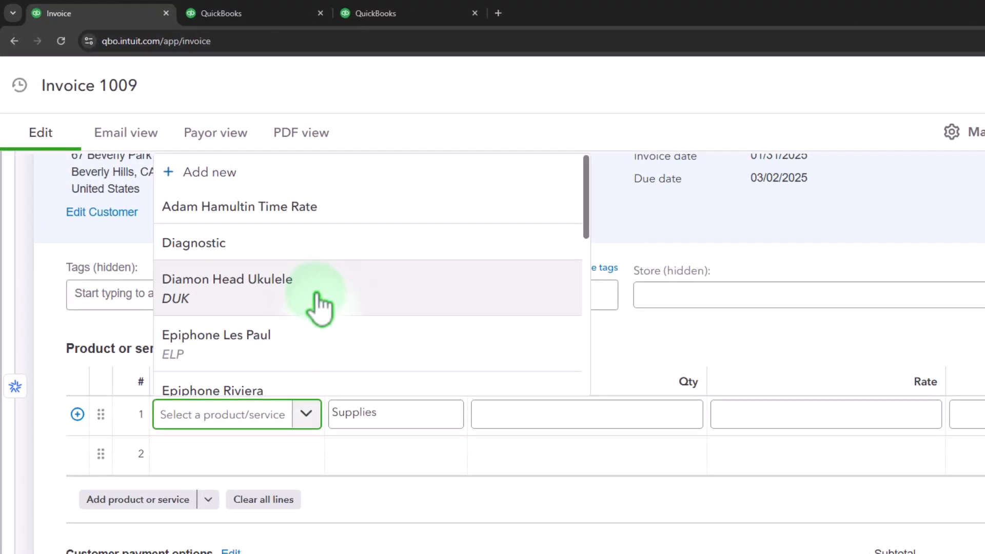
left_click(778, 332)
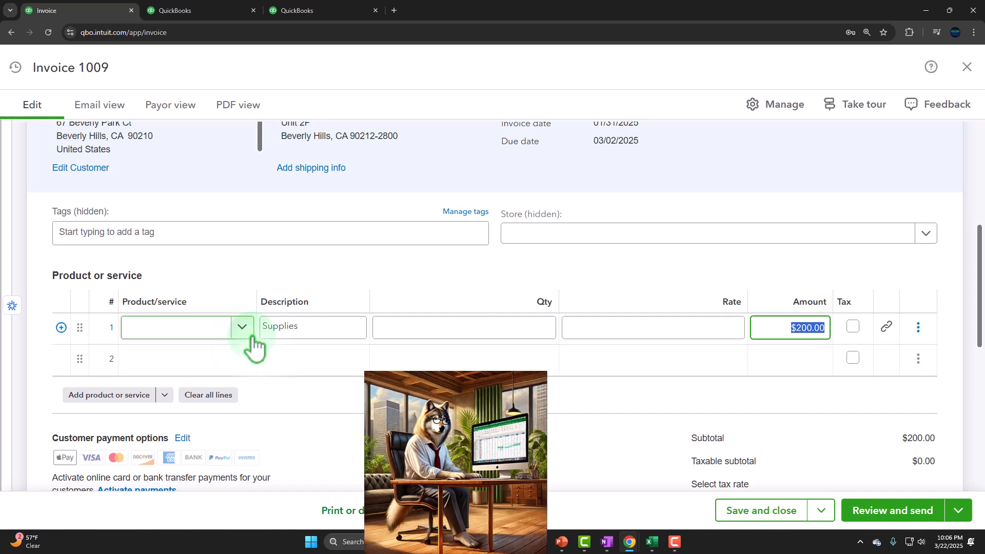
scroll(253, 338, "down", 3)
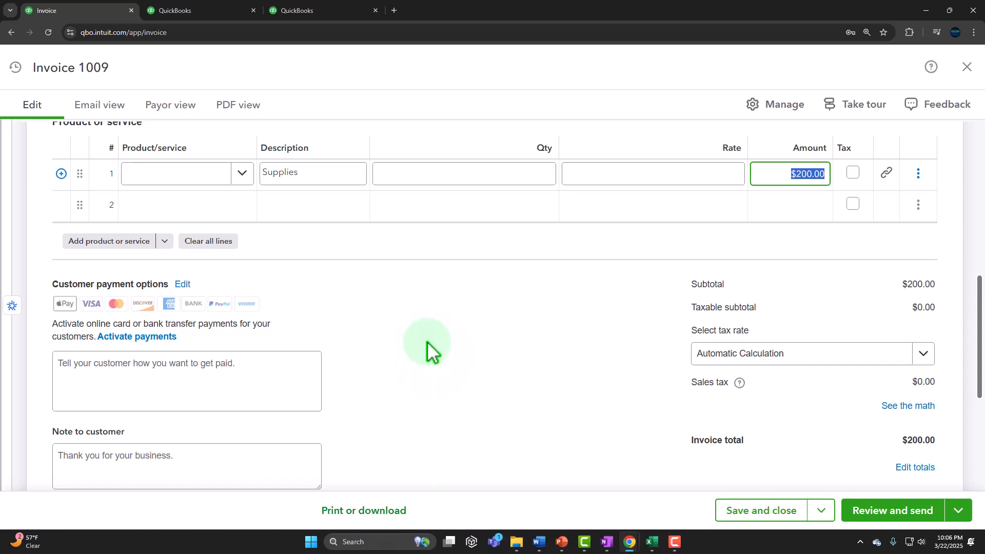
left_click(778, 512)
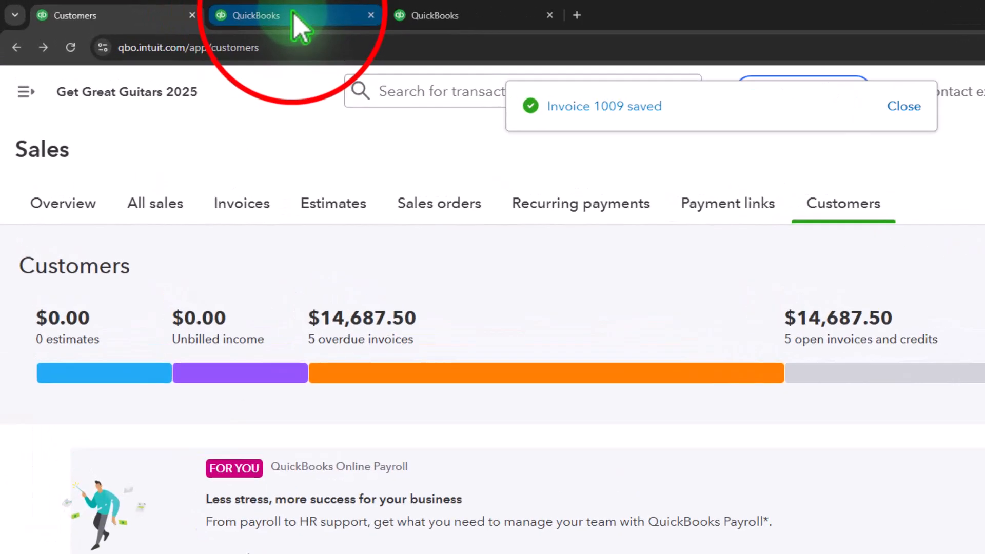
Refresh the Balance Sheet, review the January transactions behind Accounts Receivable (A/R), and return to the summary report.
left_click(205, 17)
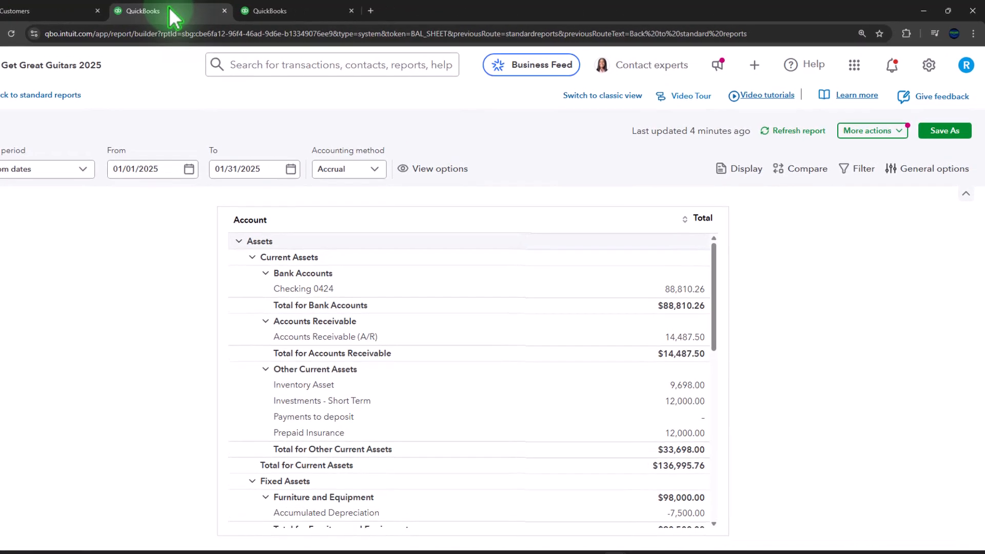
left_click(775, 125)
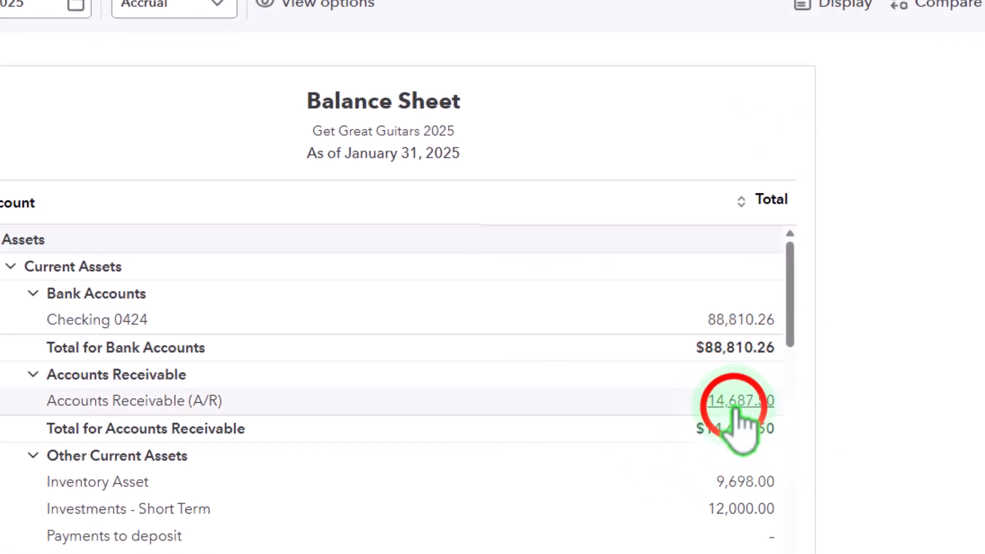
left_click(739, 402)
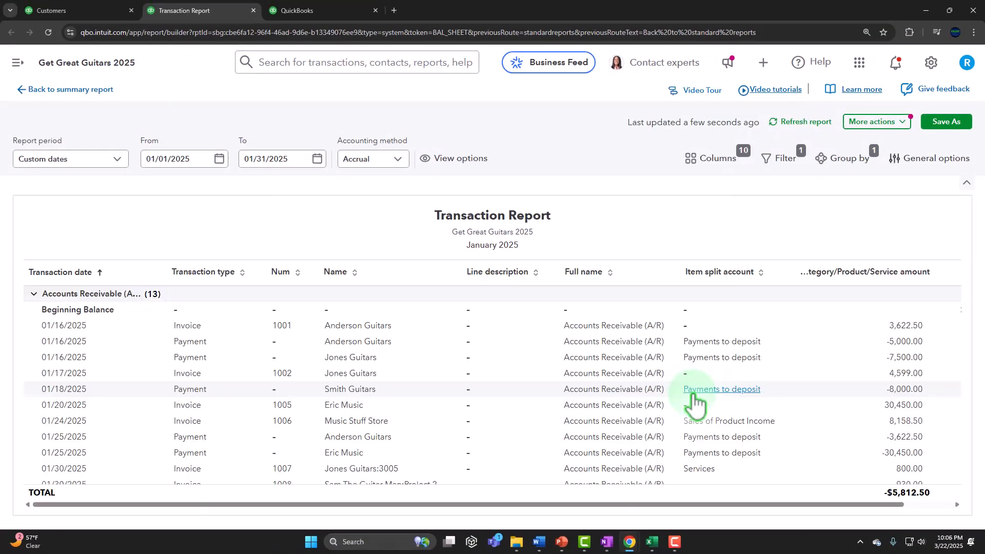
scroll(676, 400, "down", 3)
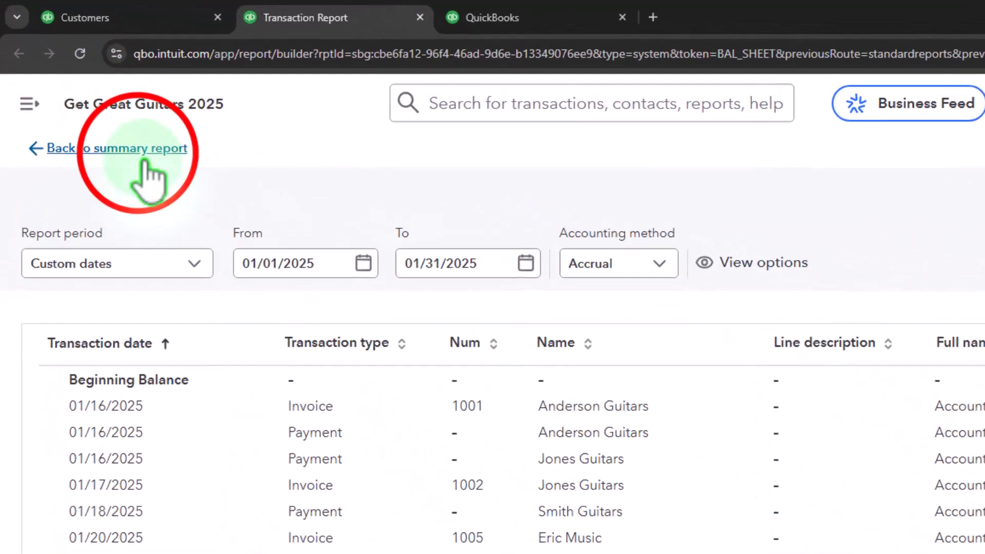
left_click(146, 157)
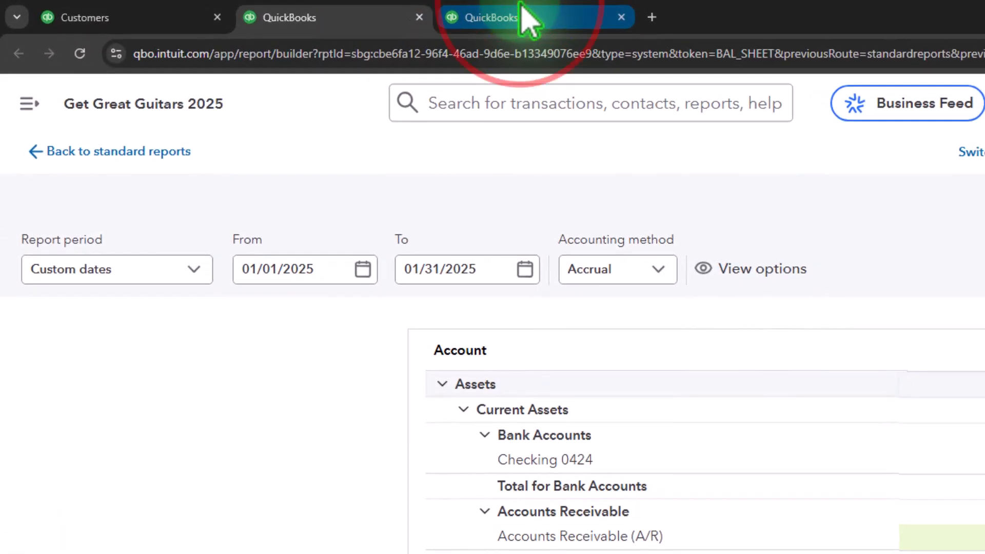
Refresh the Profit and Loss, review the transactions behind Billable Expense Income, and collapse the Income section in the summary report.
left_click(365, 13)
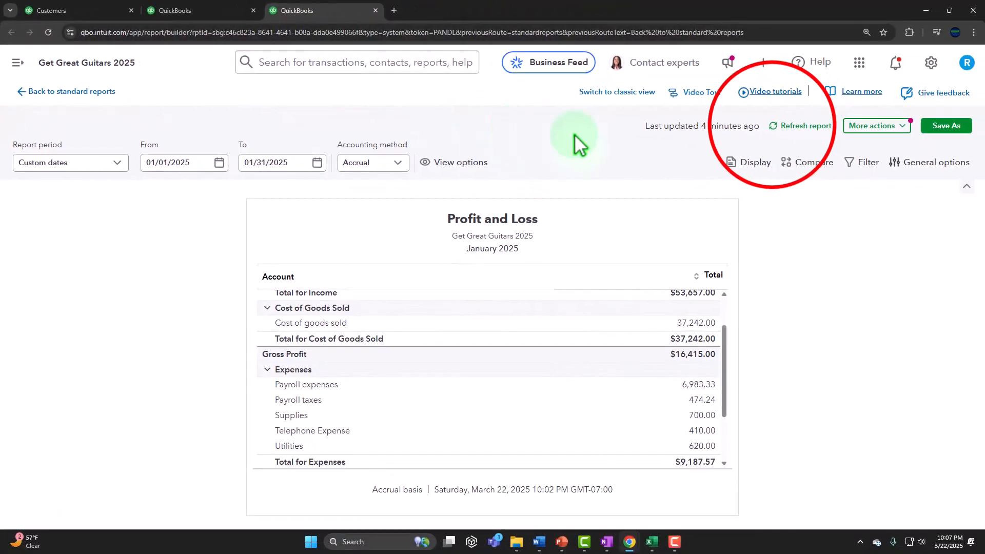
left_click(775, 127)
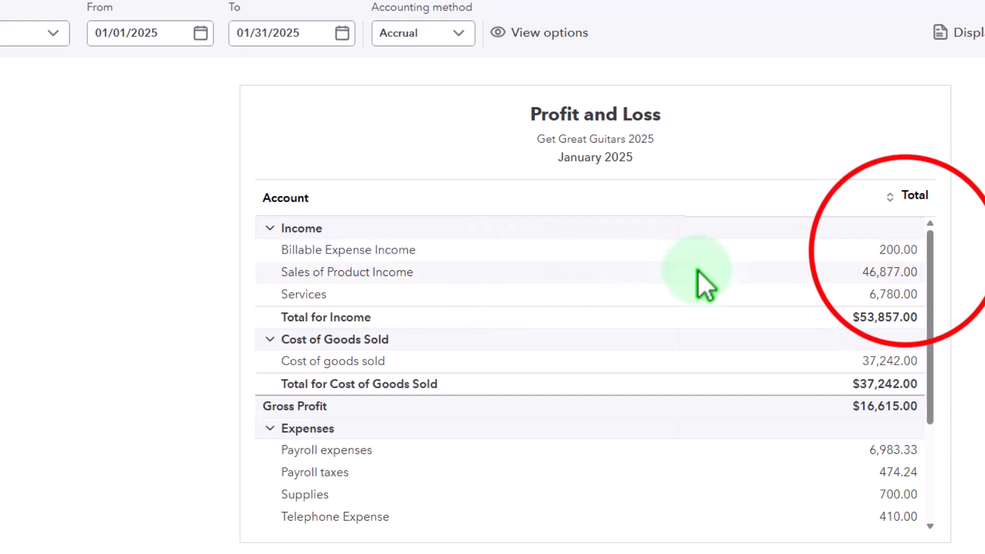
left_click(905, 251)
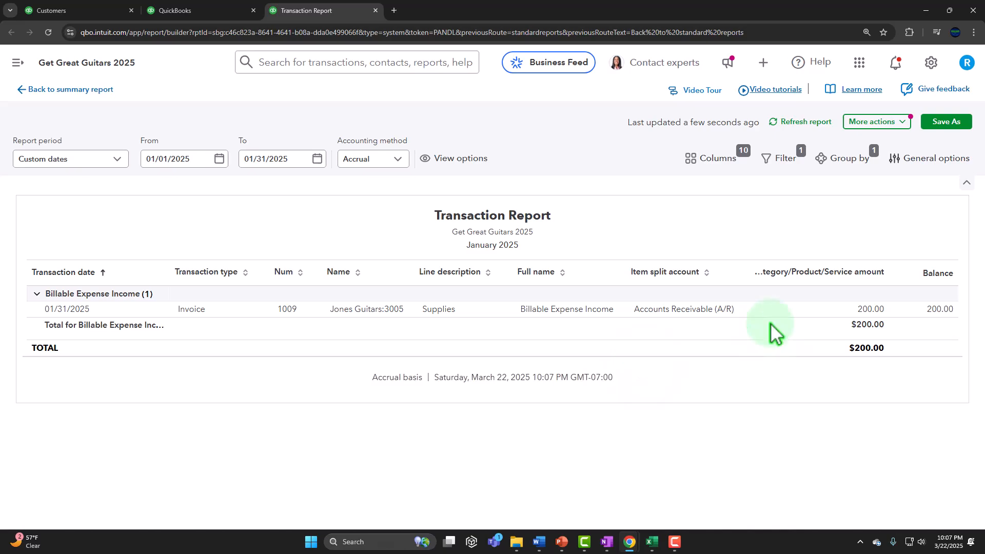
left_click(71, 90)
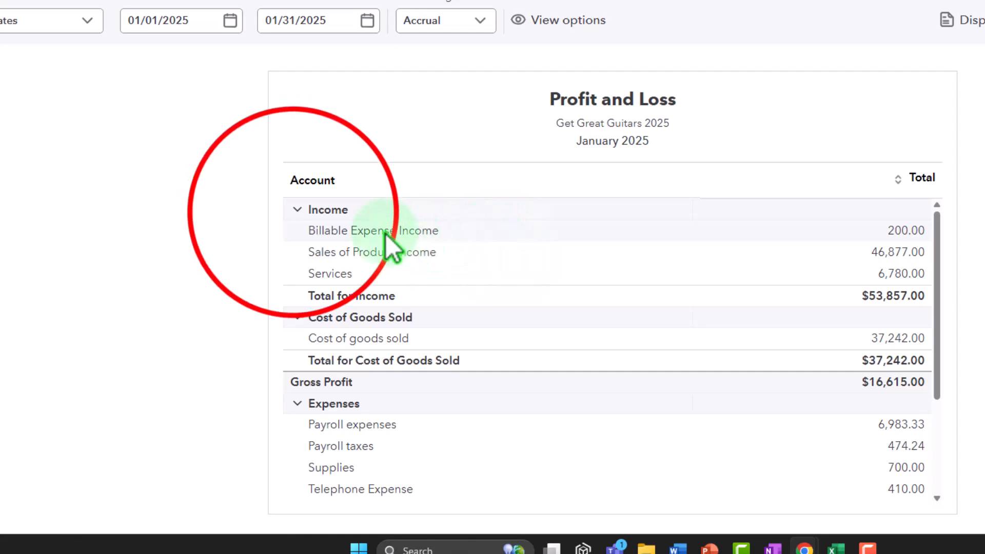
left_click(297, 210)
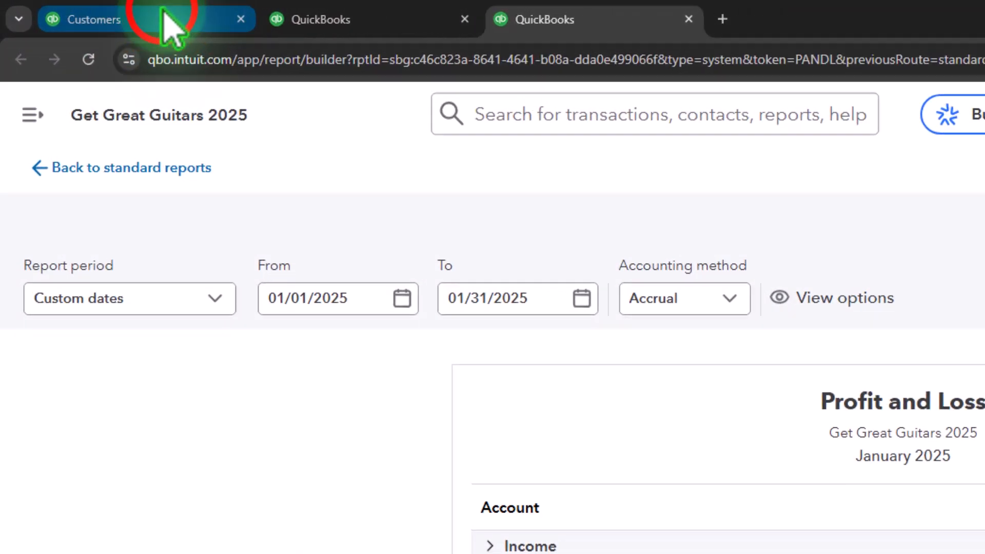
Open the Sales by Product/Service Summary from the standard reports in a new browser tab and collapse its navigation menu.
left_click(169, 21)
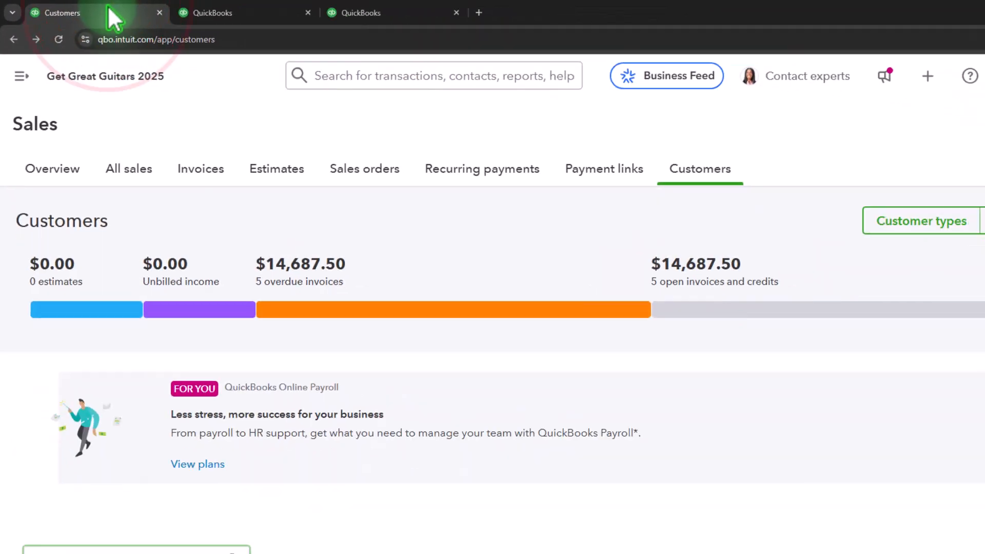
left_click(33, 114)
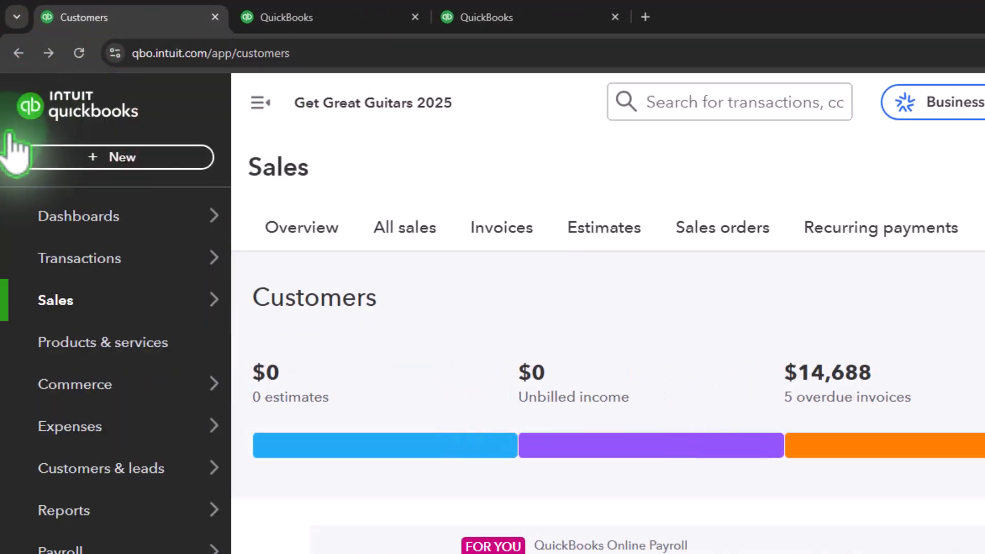
left_click(72, 519)
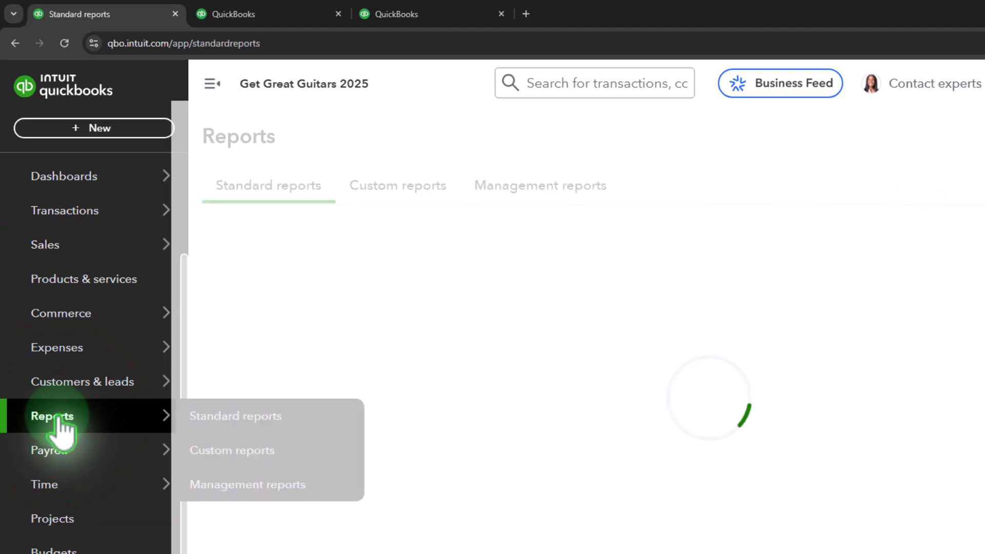
left_click(213, 84)
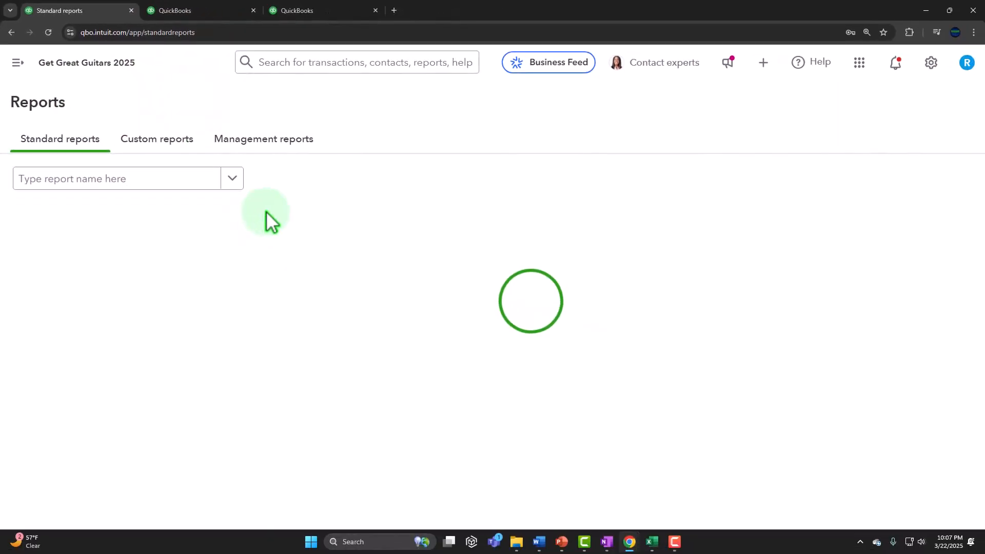
scroll(282, 221, "down", 8)
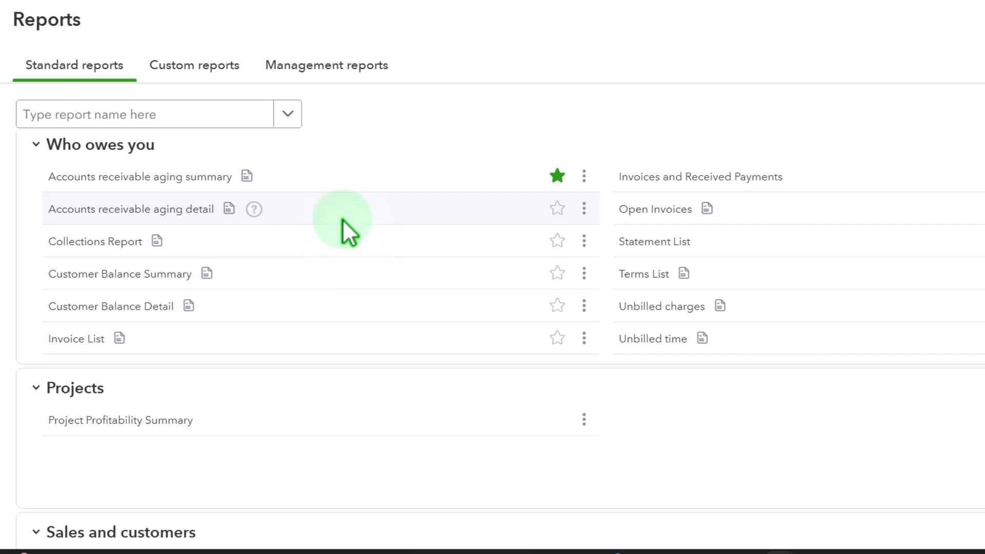
scroll(343, 220, "down", 7)
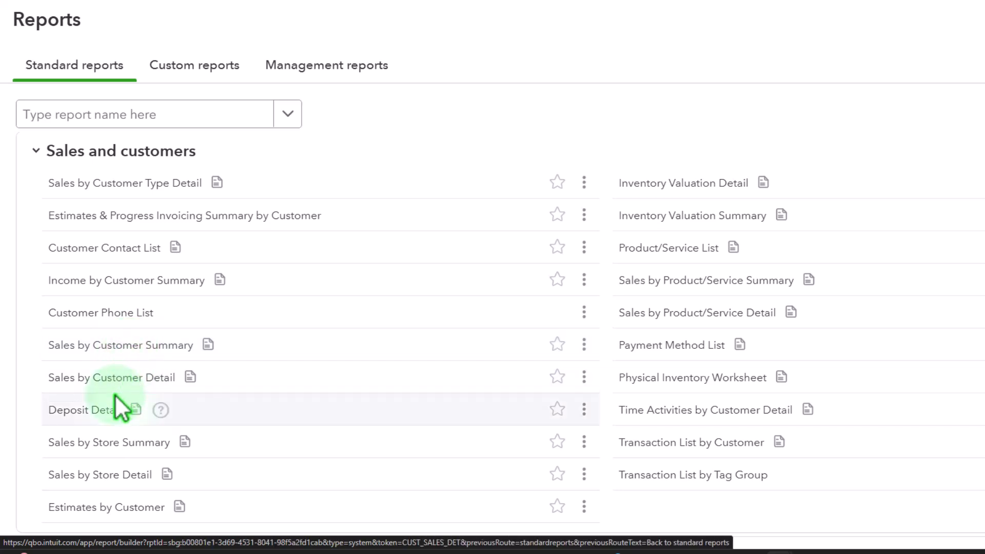
scroll(116, 402, "down", 1)
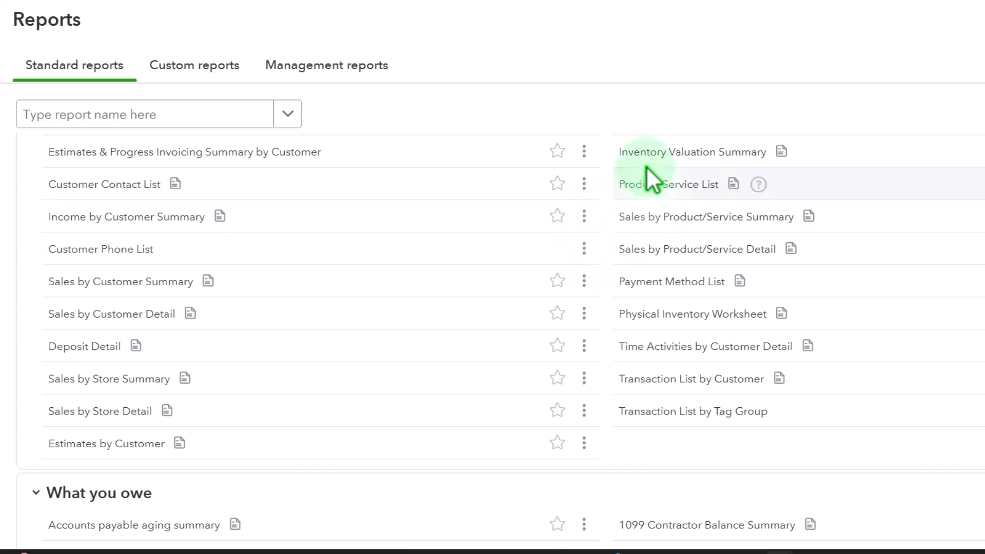
right_click(676, 219)
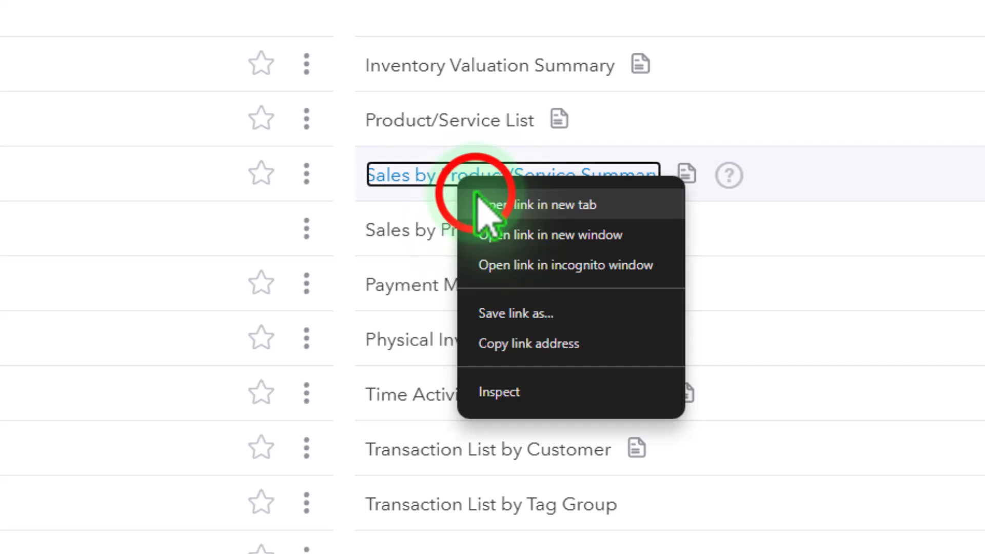
left_click(480, 201)
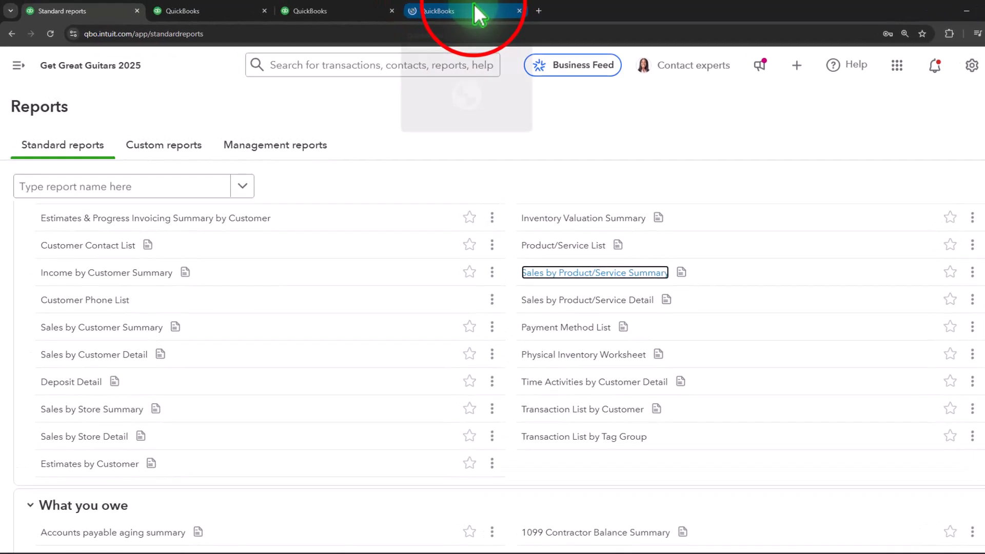
left_click(457, 8)
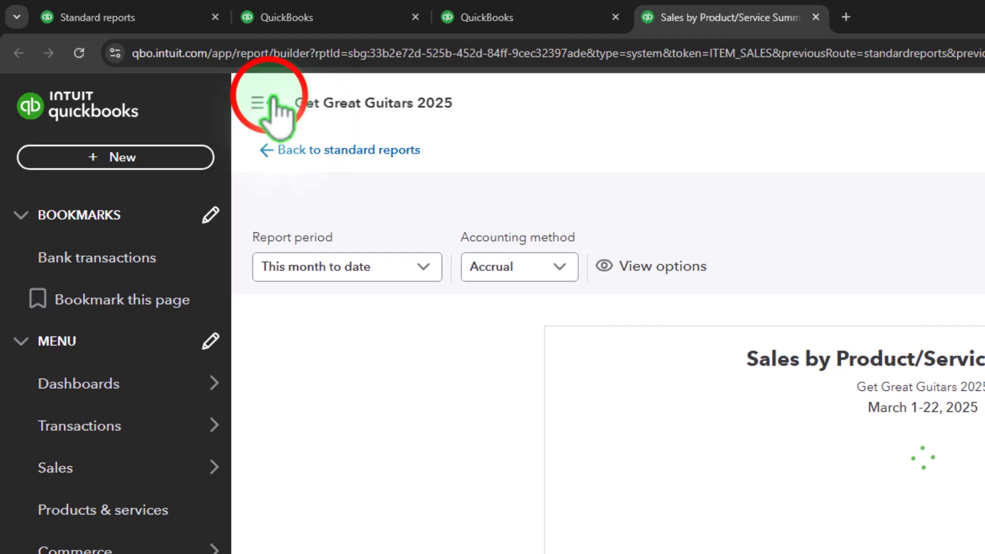
left_click(270, 101)
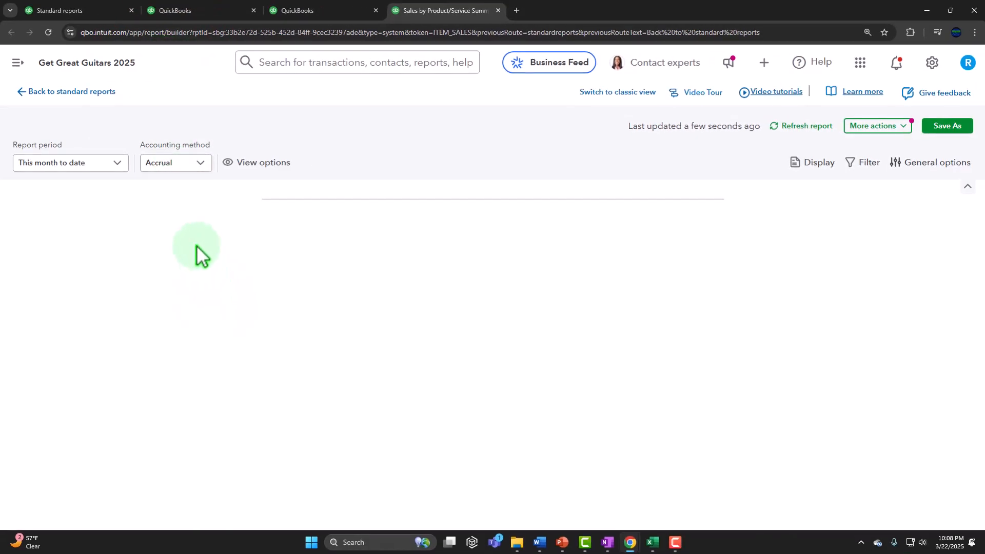
Set the Sales by Product/Service Summary to custom dates from 01/01/2025 to 01/31/2025.
left_click(119, 163)
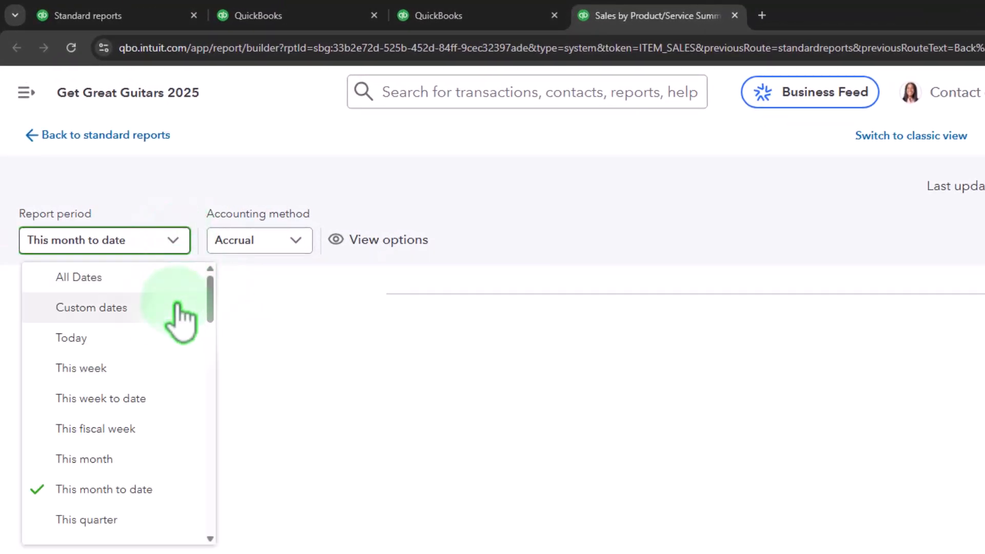
left_click(150, 320)
left_click(246, 240)
type("01012025")
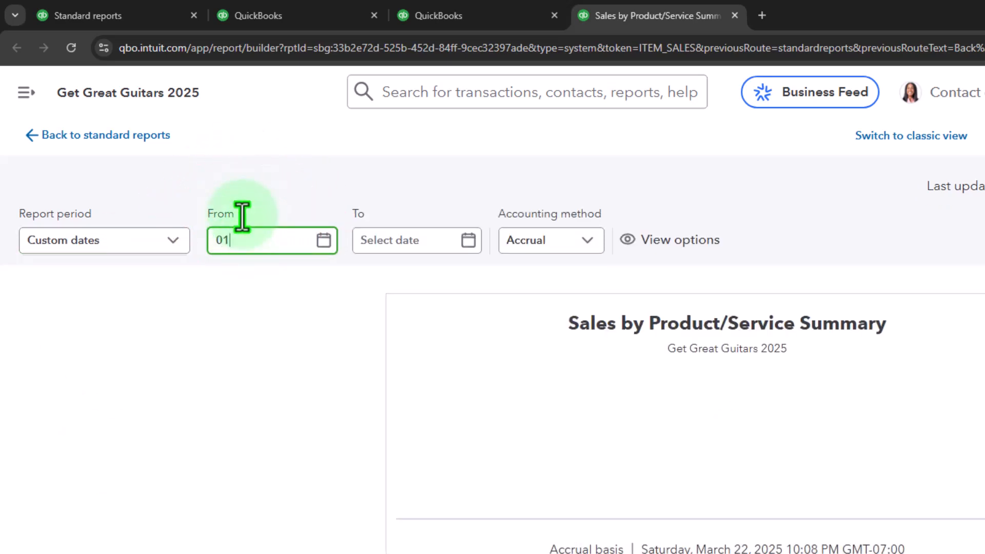
key("Tab")
type("01/31/2025")
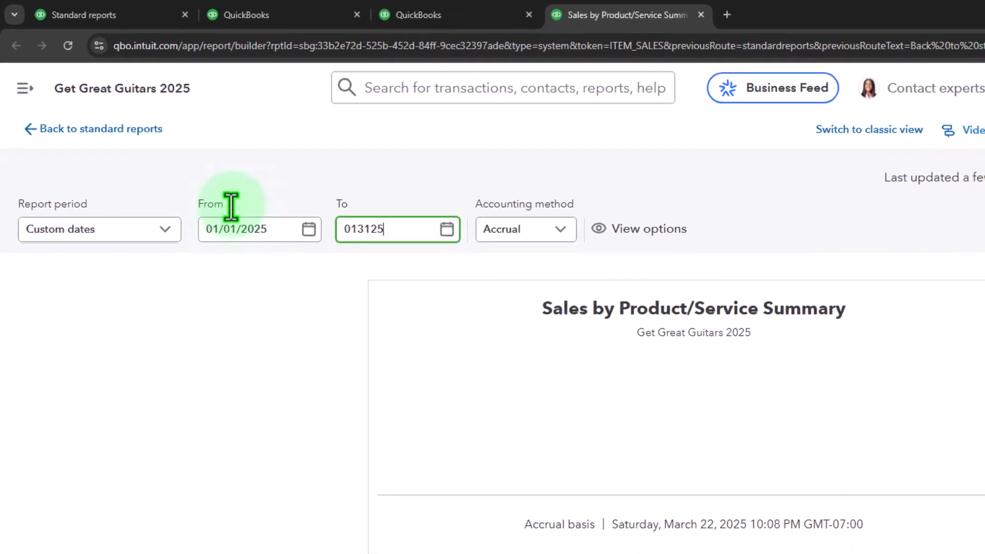
key("Tab")
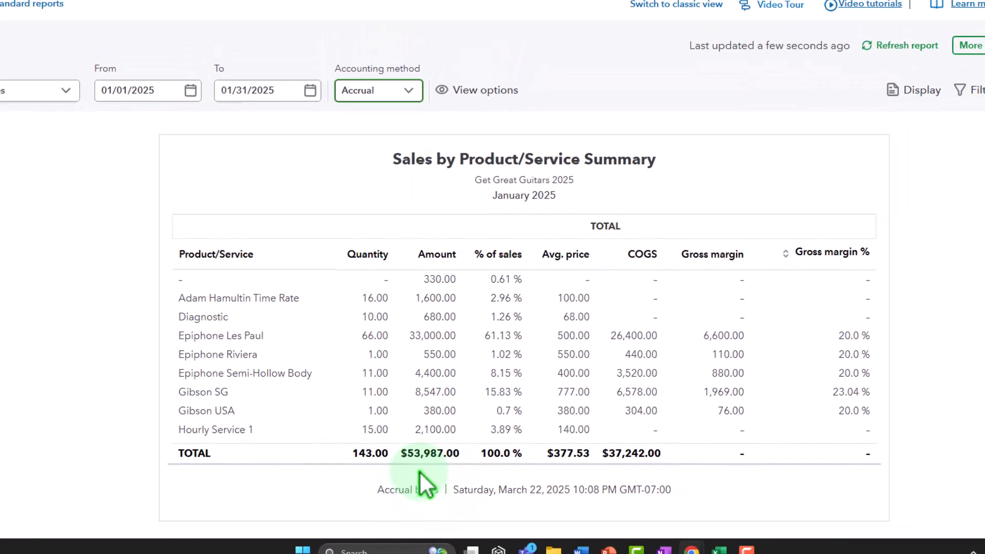
Compare the Sales by Product/Service Summary total with the Profit and Loss income, expanding the Income section to examine its accounts.
left_click(365, 8)
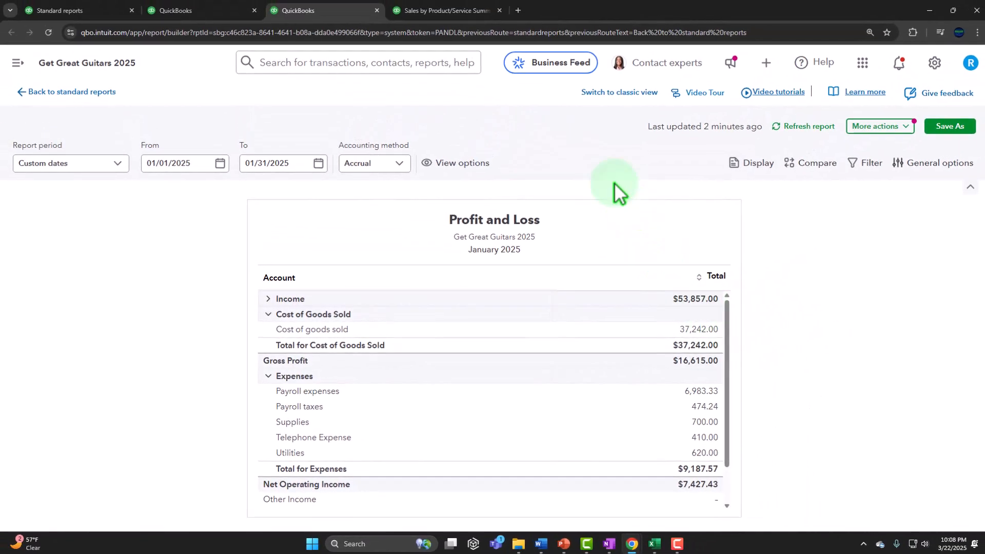
left_click(444, 10)
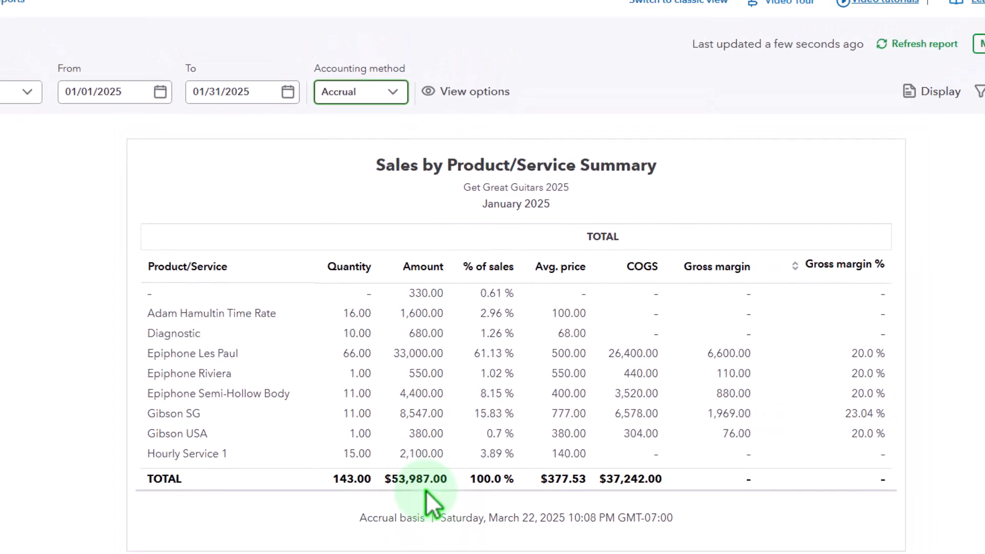
left_click(393, 13)
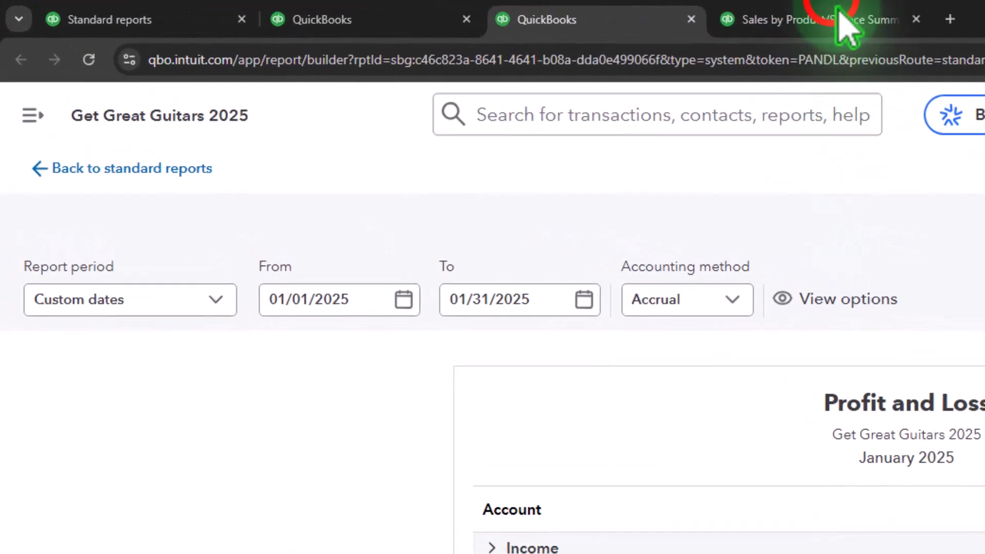
left_click(842, 20)
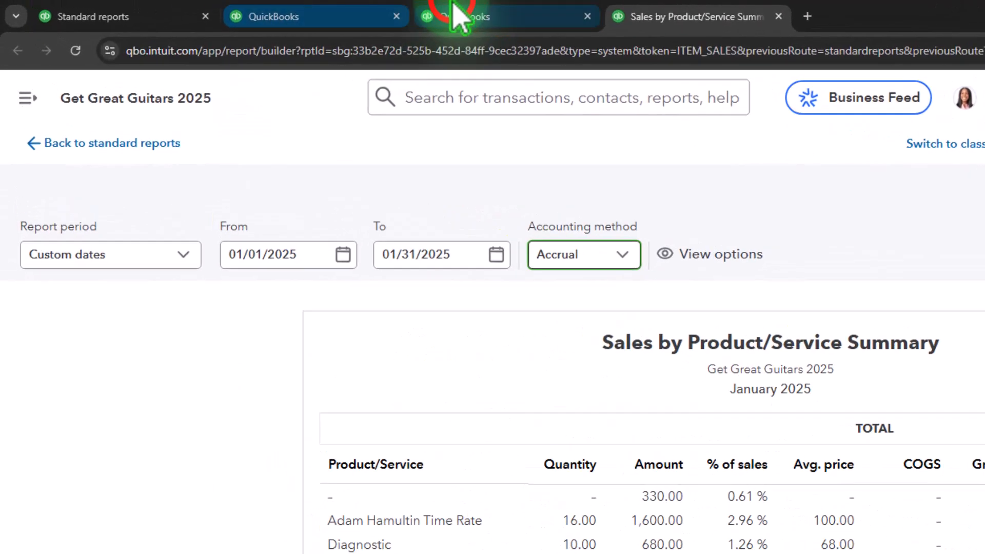
left_click(459, 16)
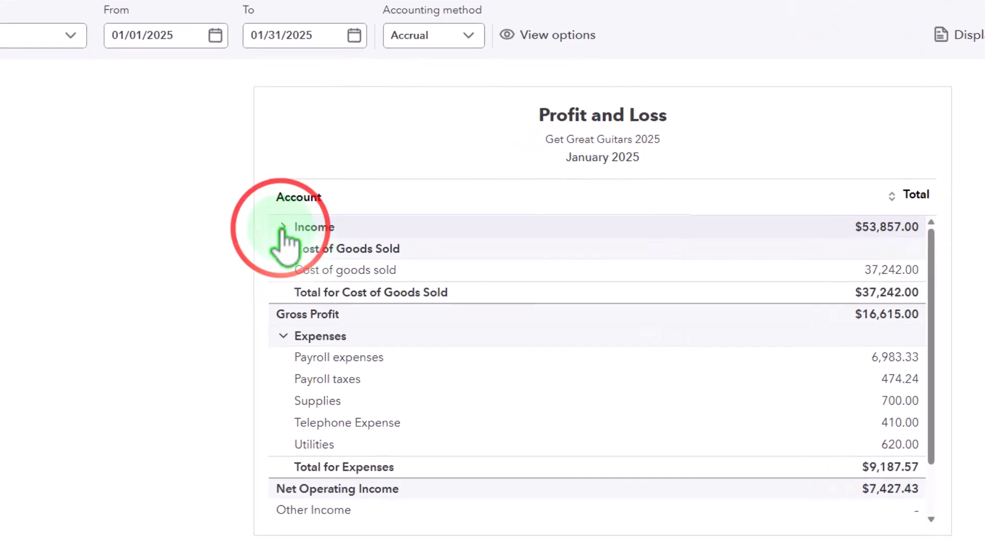
left_click(282, 228)
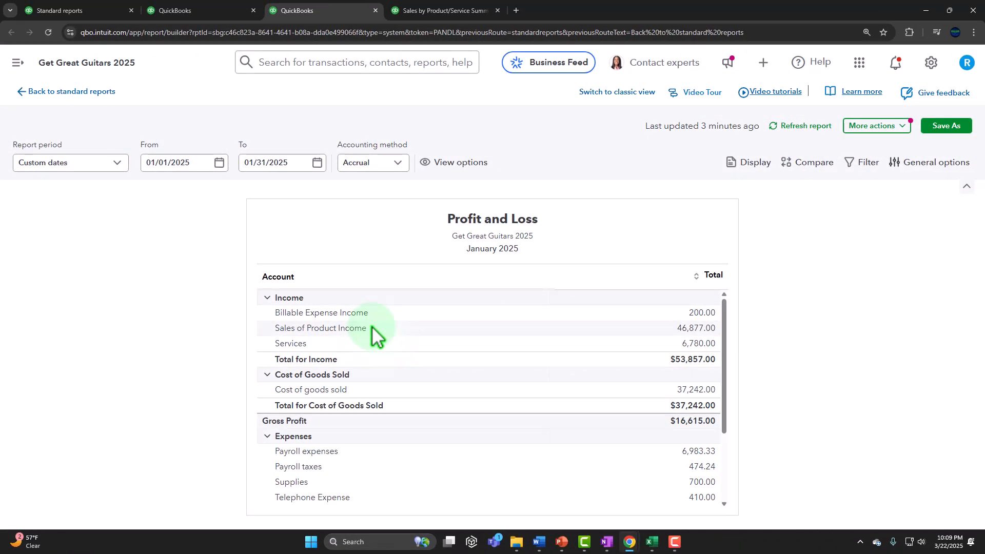
left_click(413, 11)
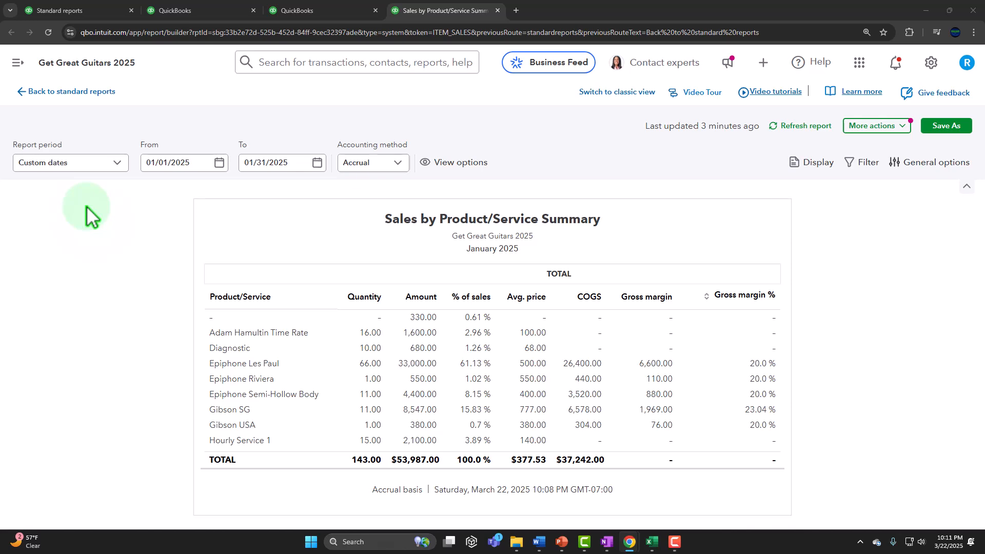
Start a new expense from the standard reports browser tab with Office Depot as payee and Checking 0424 as payment account.
left_click(72, 11)
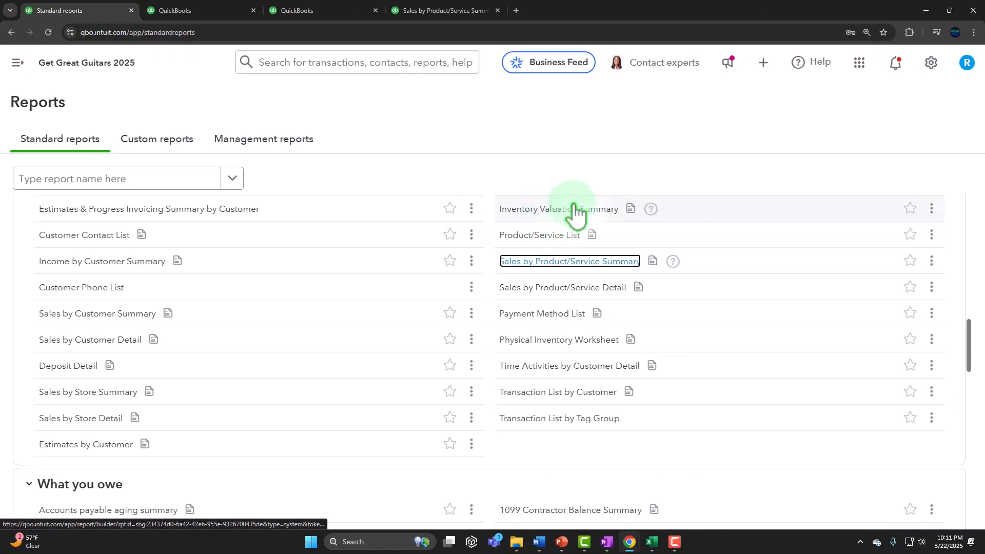
left_click(764, 64)
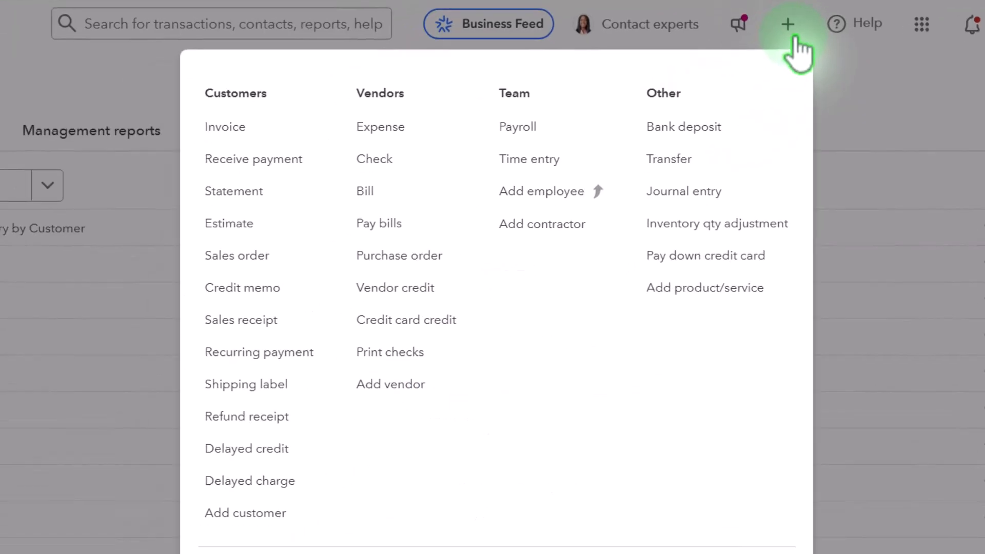
left_click(395, 135)
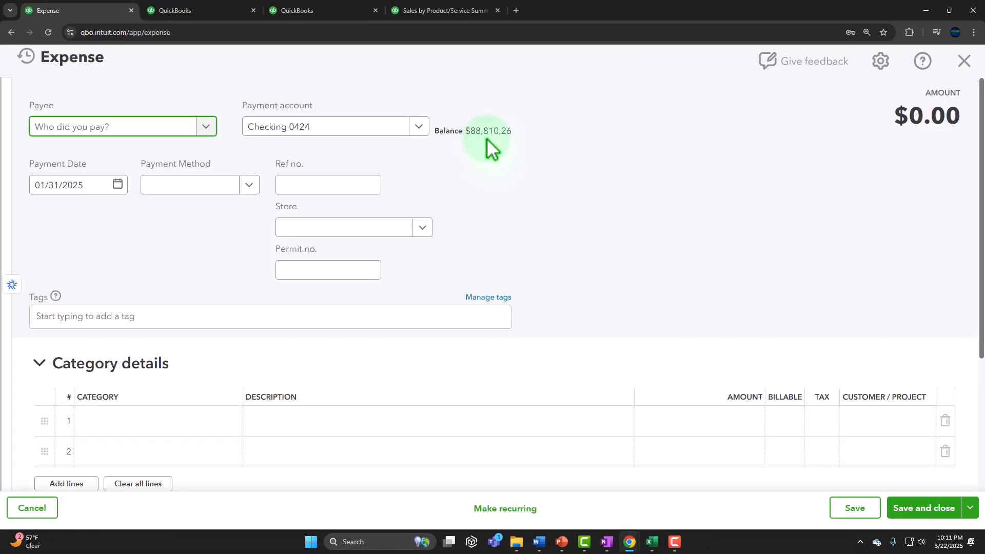
type("off")
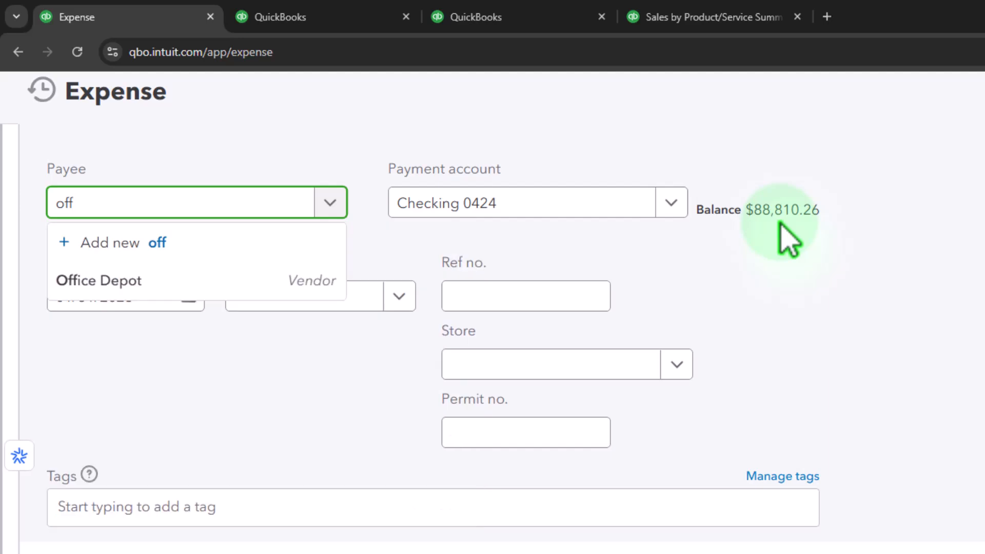
key("Down")
key("Down")
key("Tab")
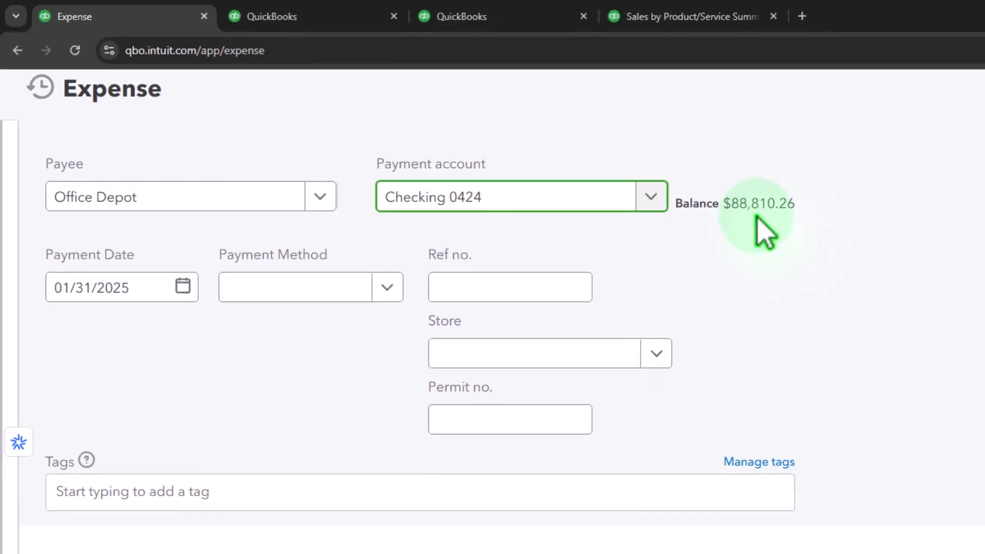
key("Tab")
scroll(780, 380, "down", 4)
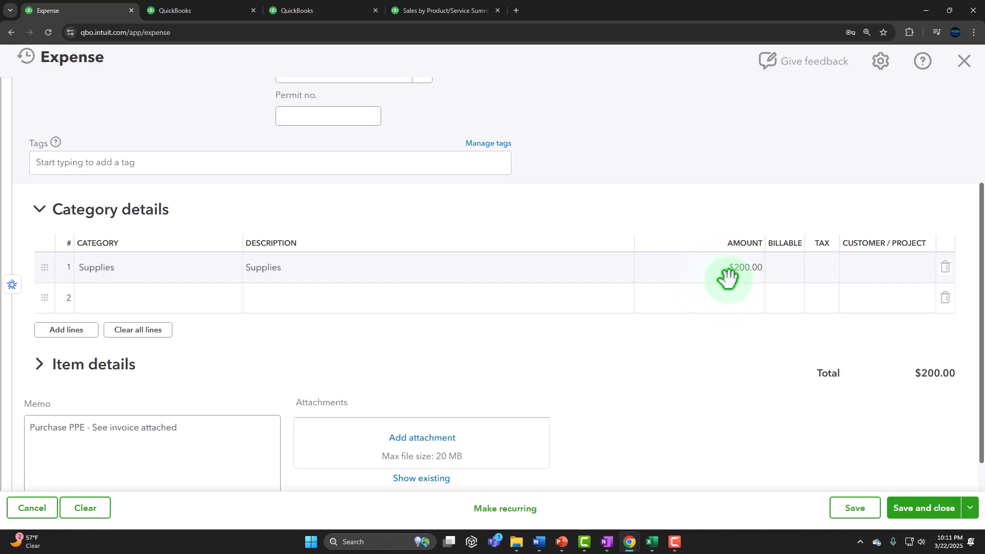
Delete the prefilled Supplies category line and enter Supplies as the product/service on the first item details line.
left_click(945, 269)
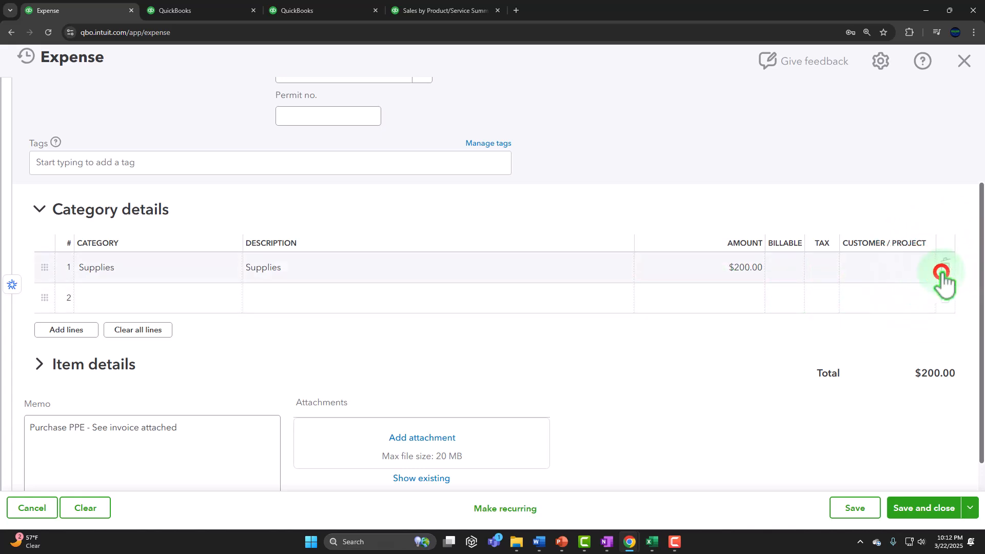
left_click(47, 372)
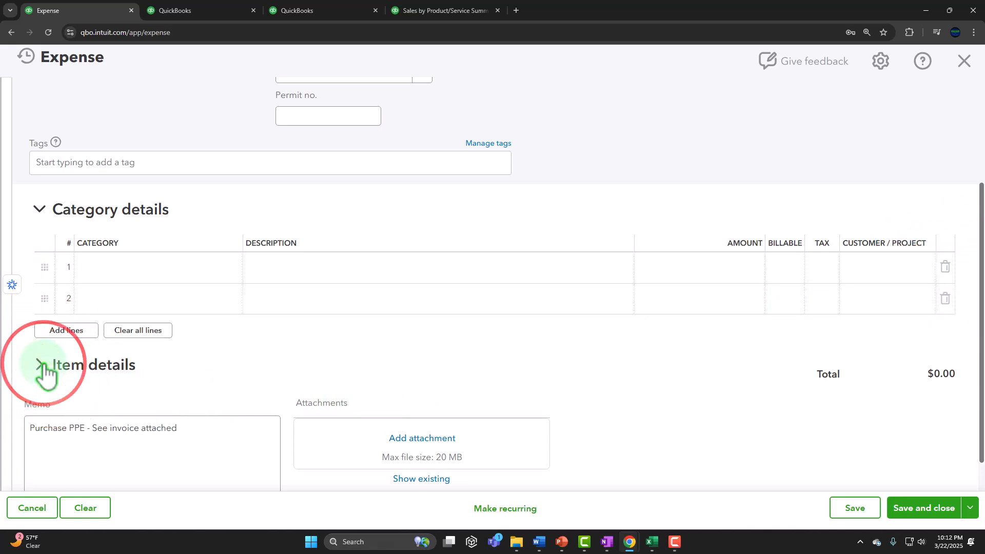
scroll(49, 373, "down", 1)
left_click(127, 330)
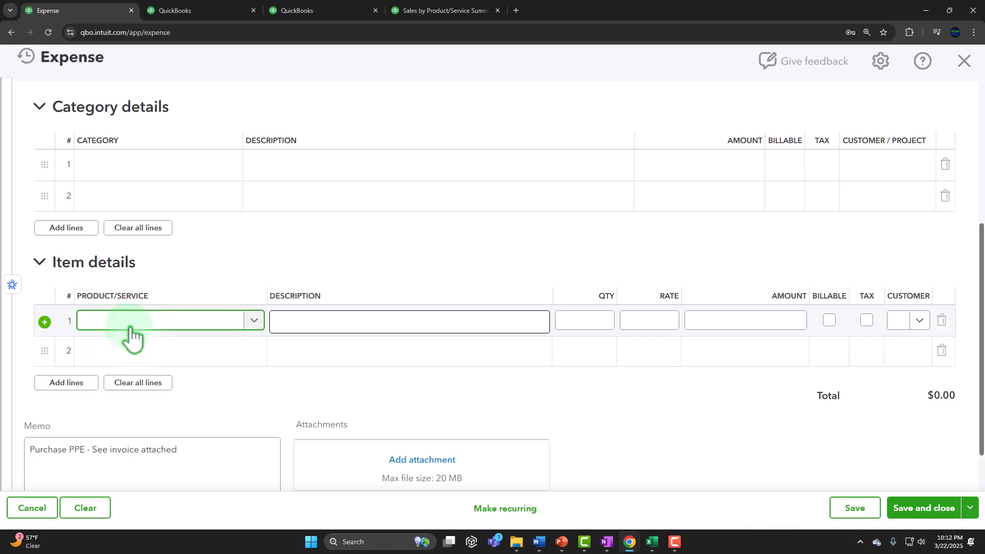
type("Supplies")
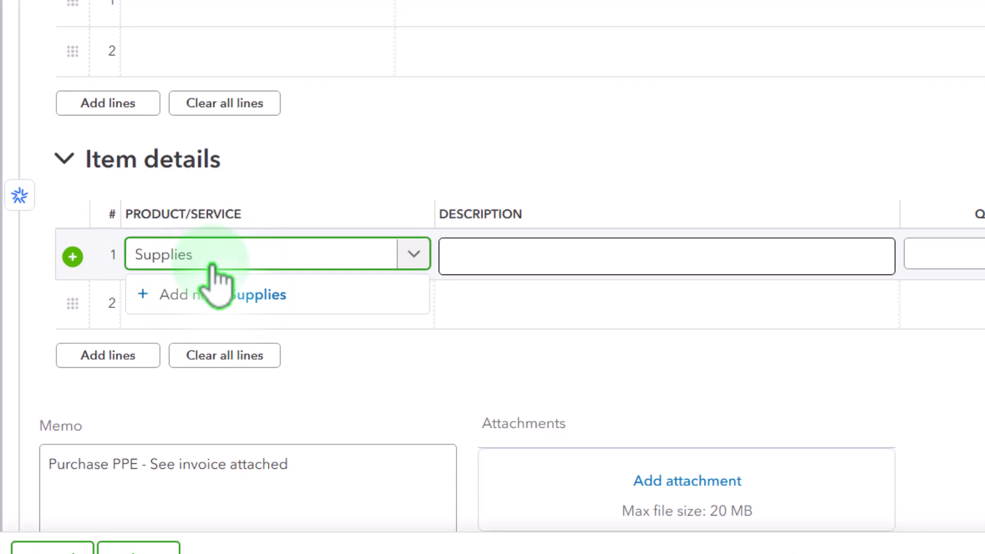
key("Tab")
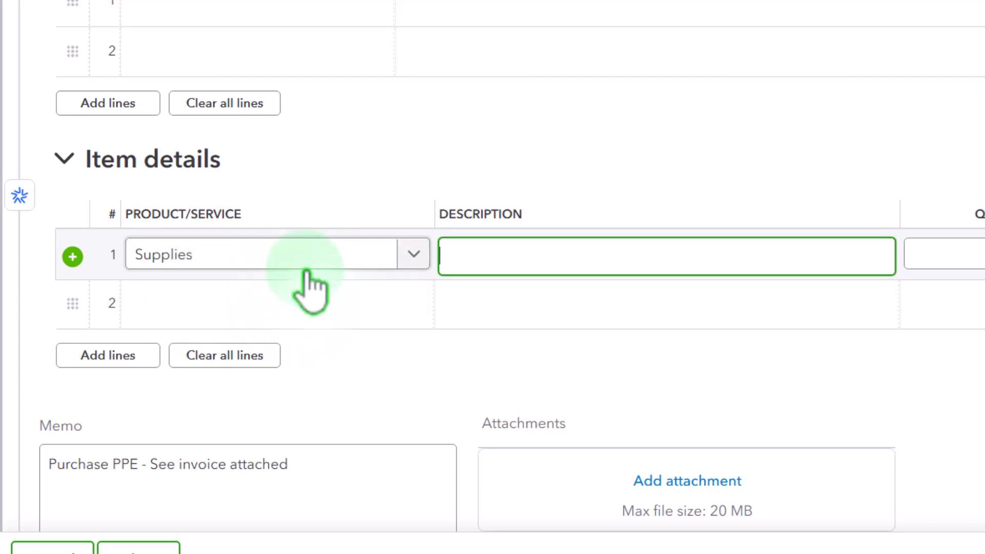
Add Supplies as a new service item and copy its name into the sales description.
left_click(366, 262)
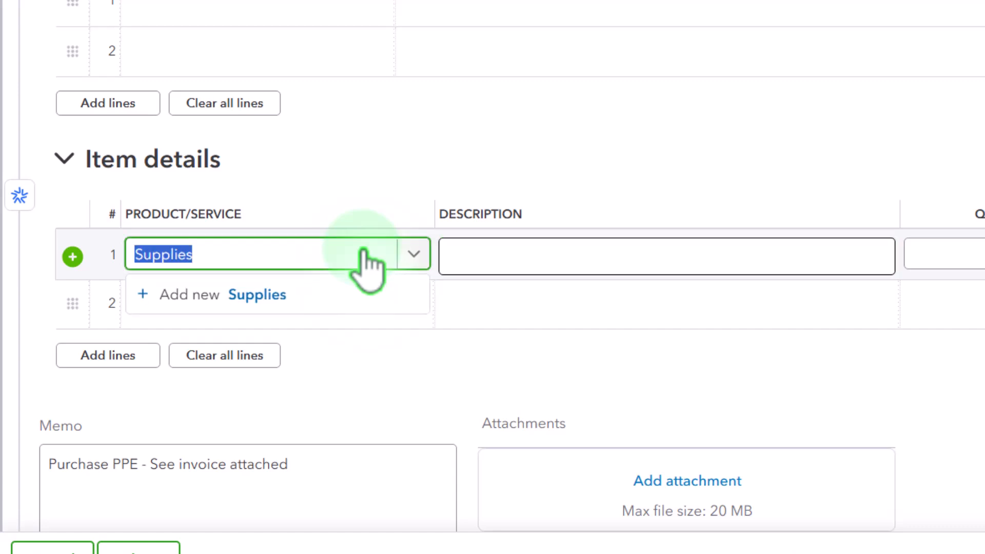
left_click(266, 295)
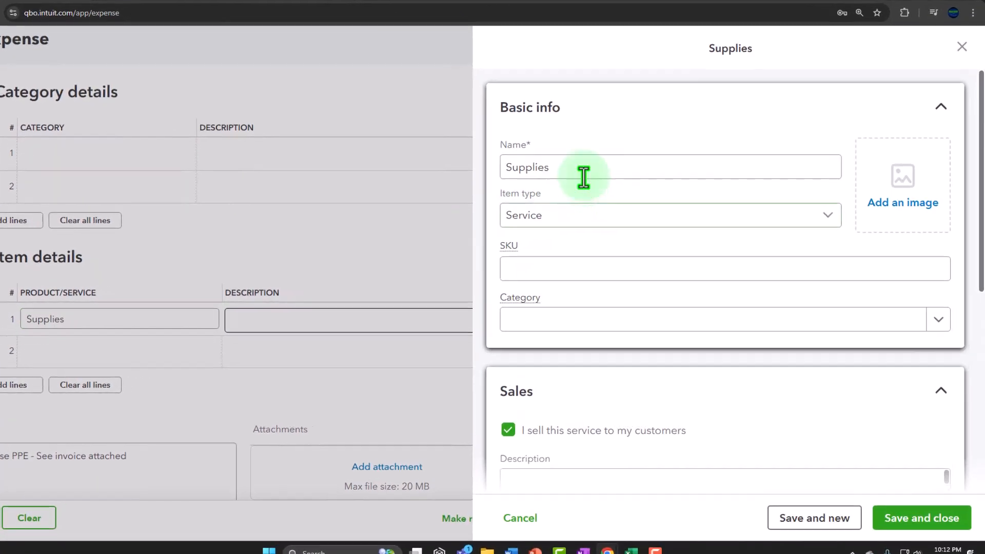
left_click(607, 178)
left_click_drag(536, 149, 448, 140)
key("ctrl+c")
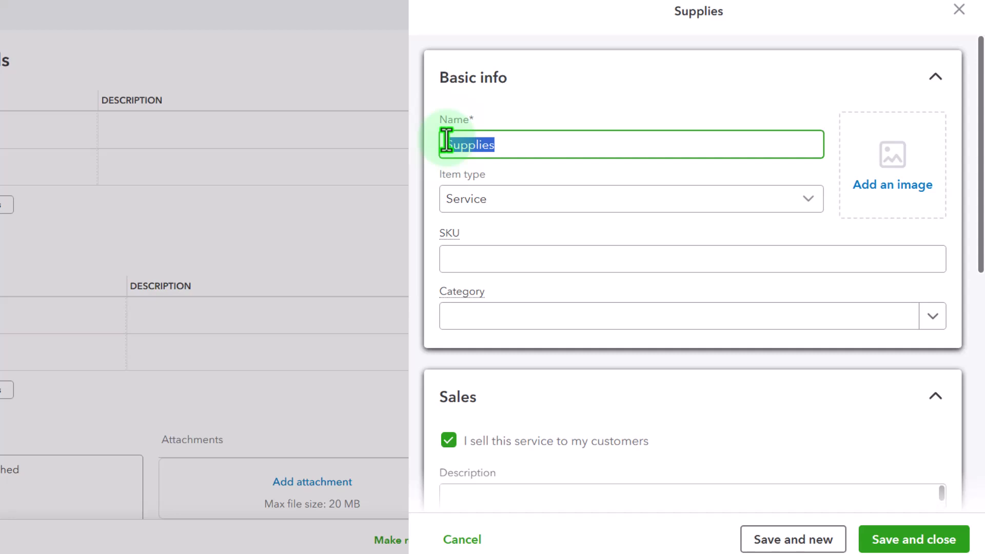
scroll(526, 278, "down", 5)
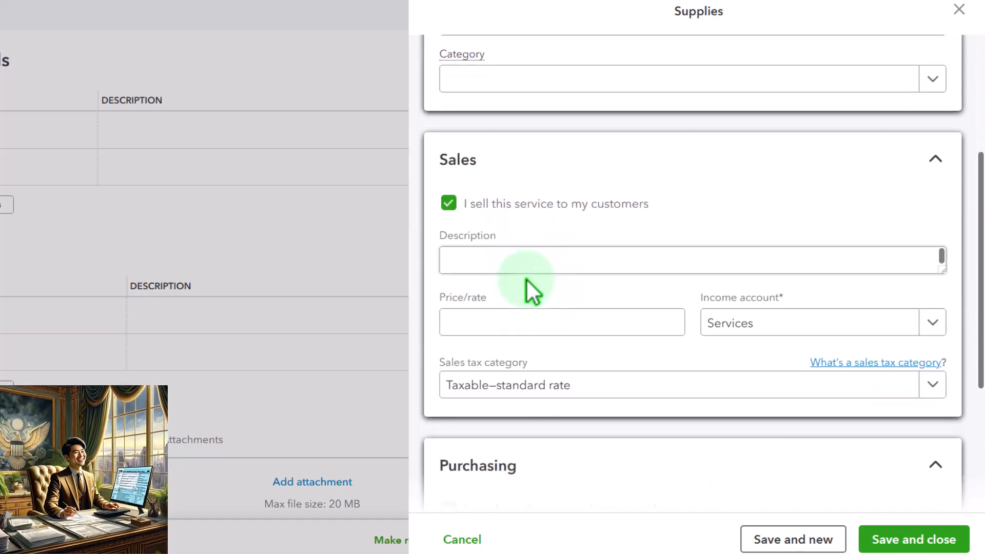
left_click(507, 264)
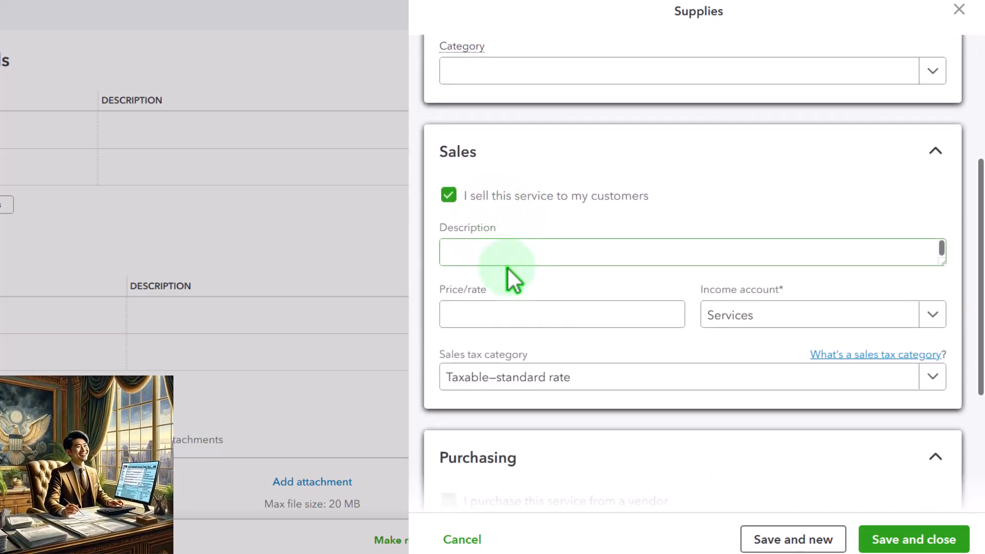
left_click(508, 264)
key("ctrl+v")
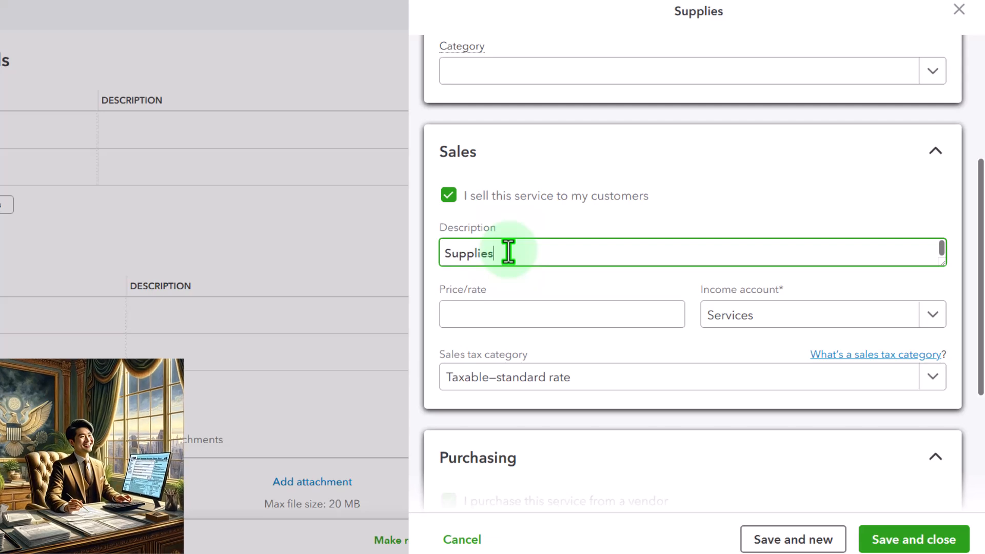
Review the Supplies item's accounts, set its sales tax category to Nontaxable, and save and close the item.
left_click(514, 313)
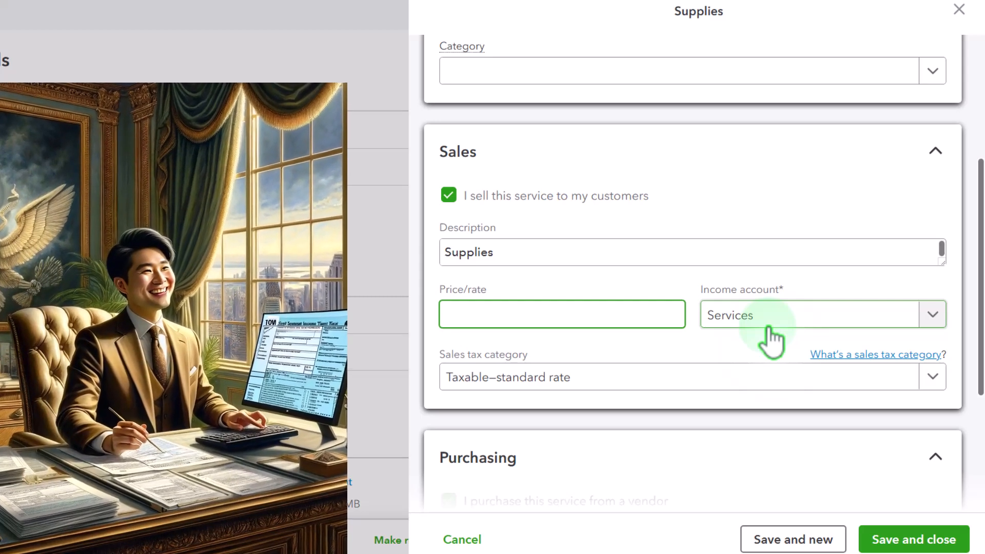
scroll(769, 340, "down", 5)
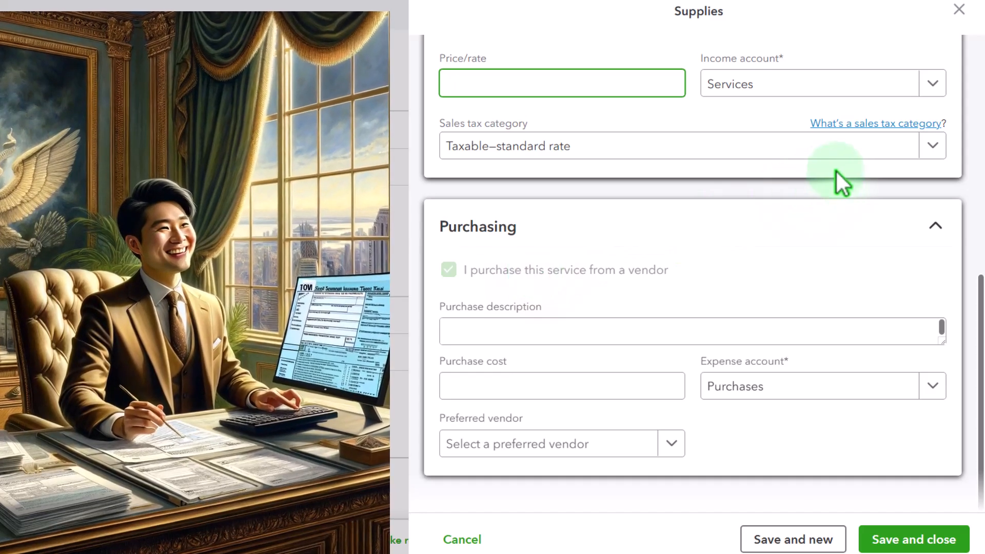
left_click(888, 148)
left_click(931, 145)
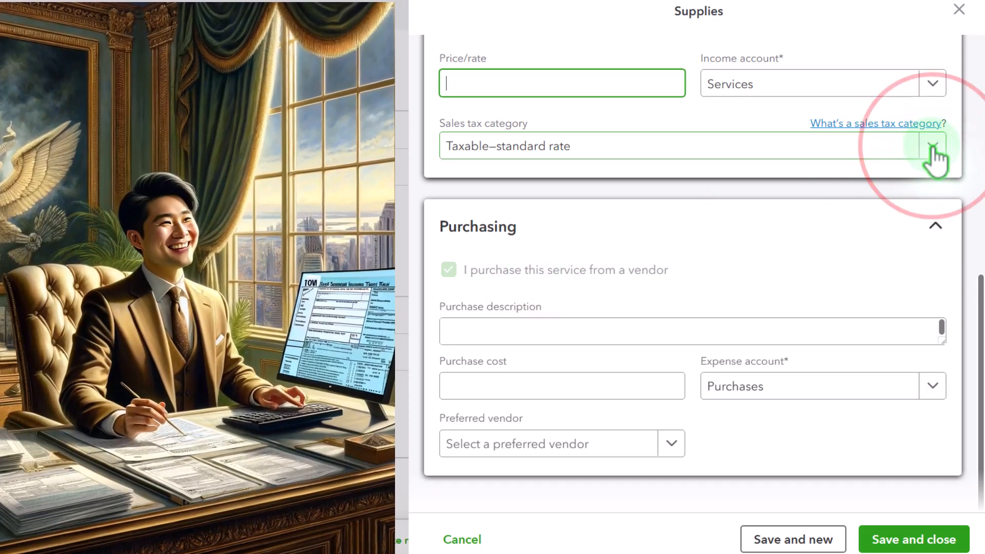
left_click(524, 242)
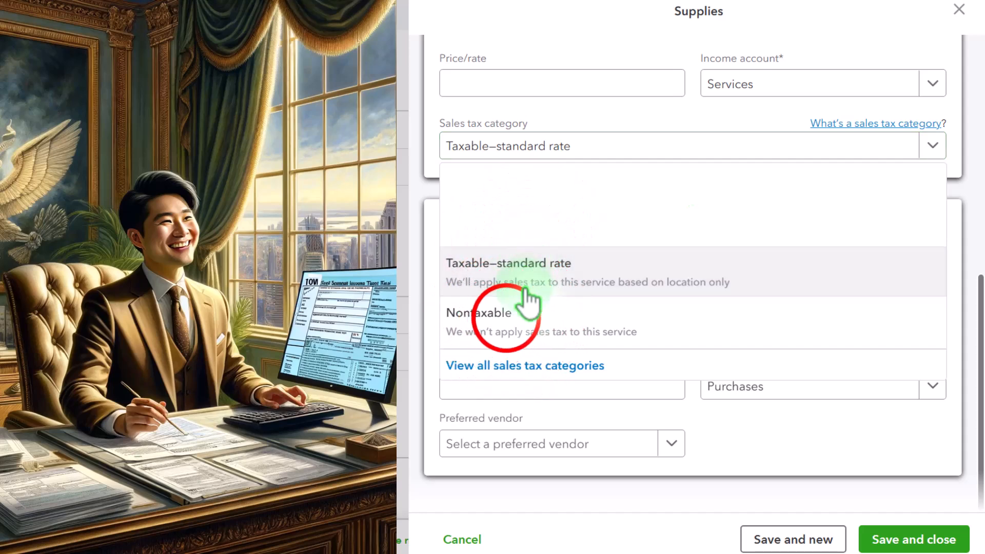
left_click(507, 328)
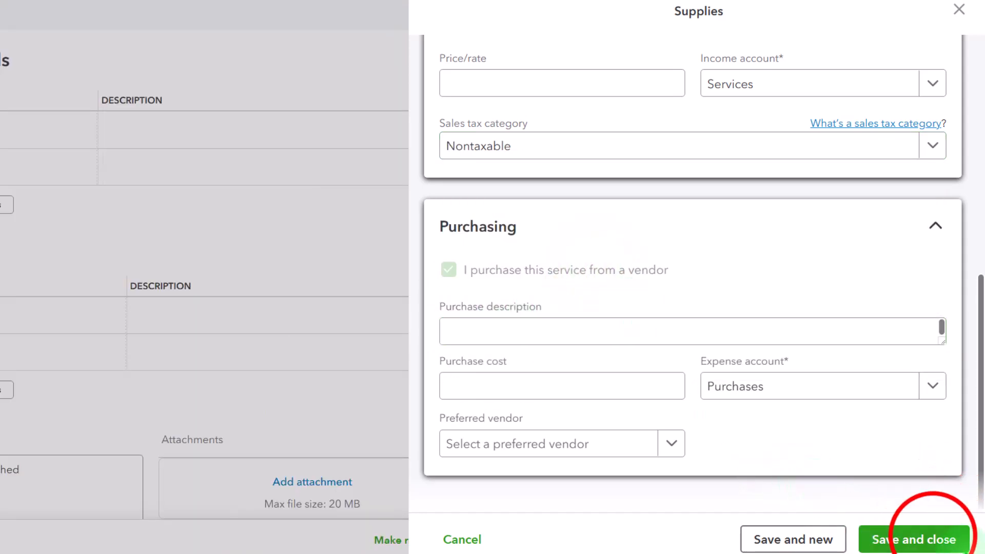
left_click(939, 543)
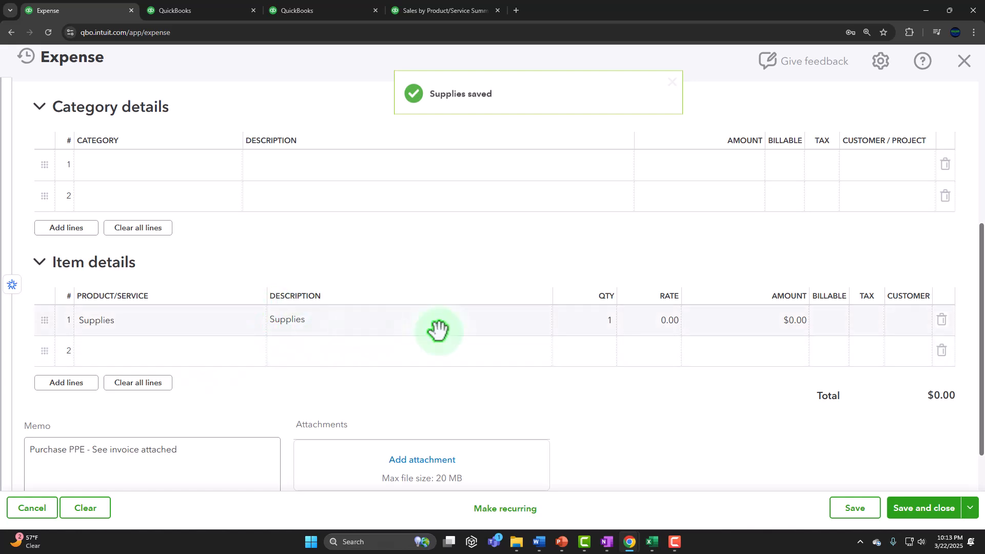
Set the Supplies line's rate to 200, mark it billable to Anderson Guitars, and leave the expense without saving.
left_click(657, 322)
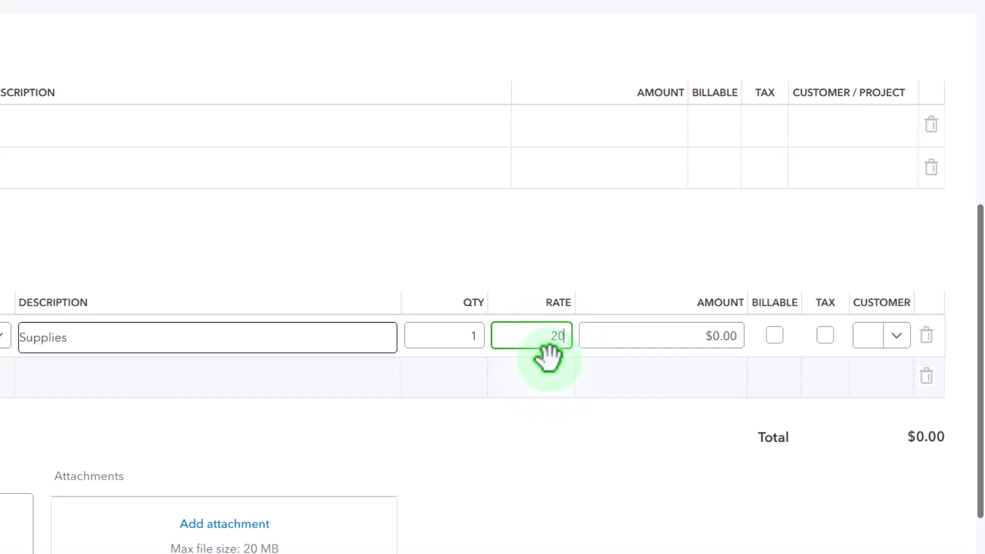
key("Tab")
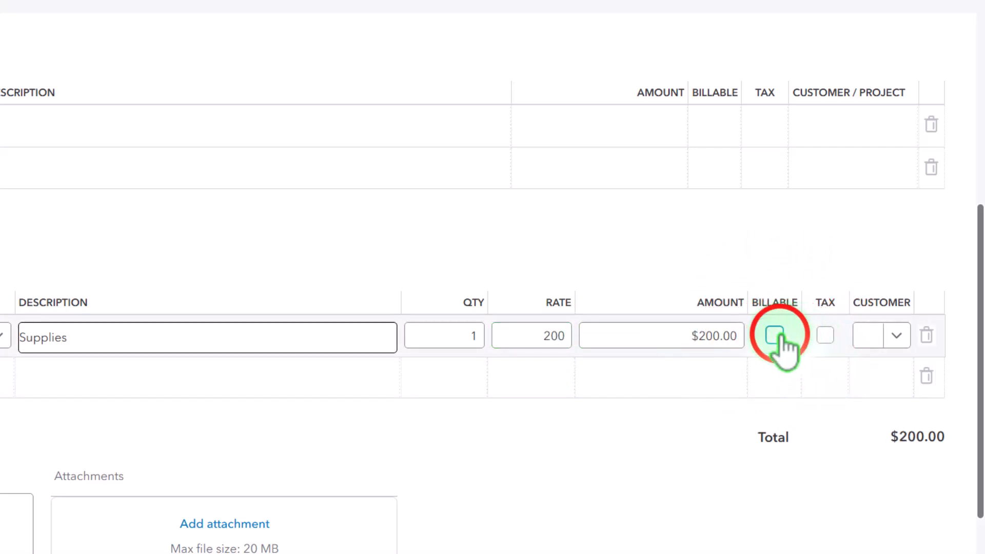
left_click(895, 338)
left_click(791, 379)
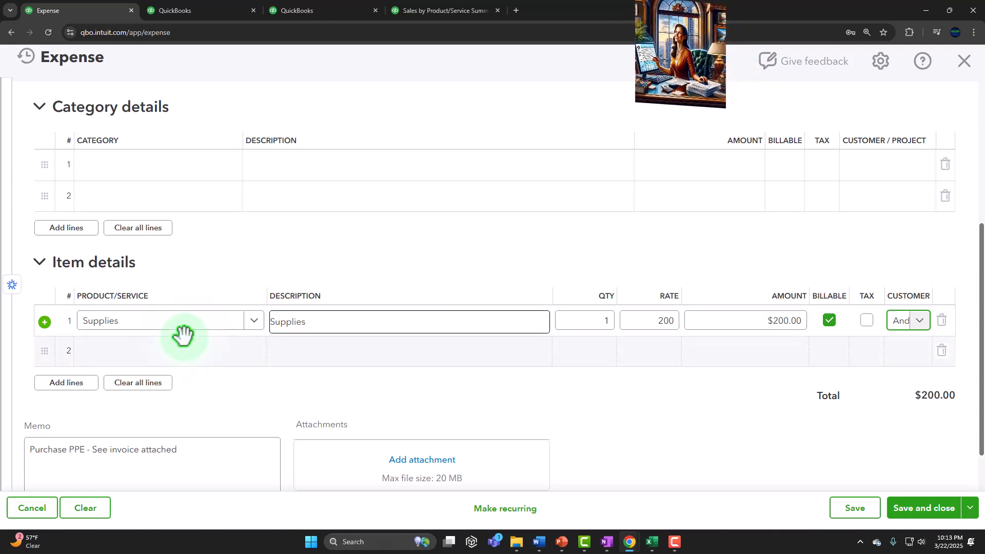
left_click(103, 331)
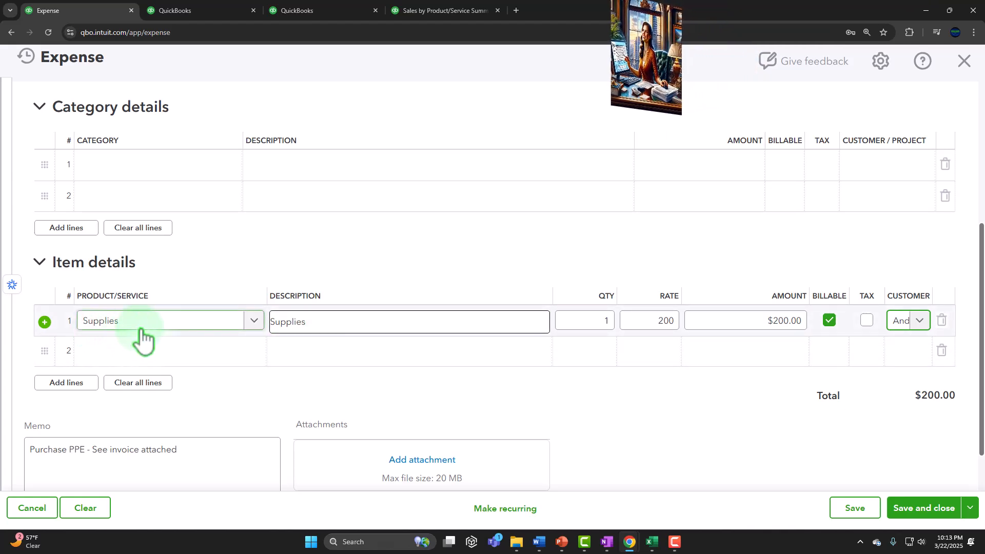
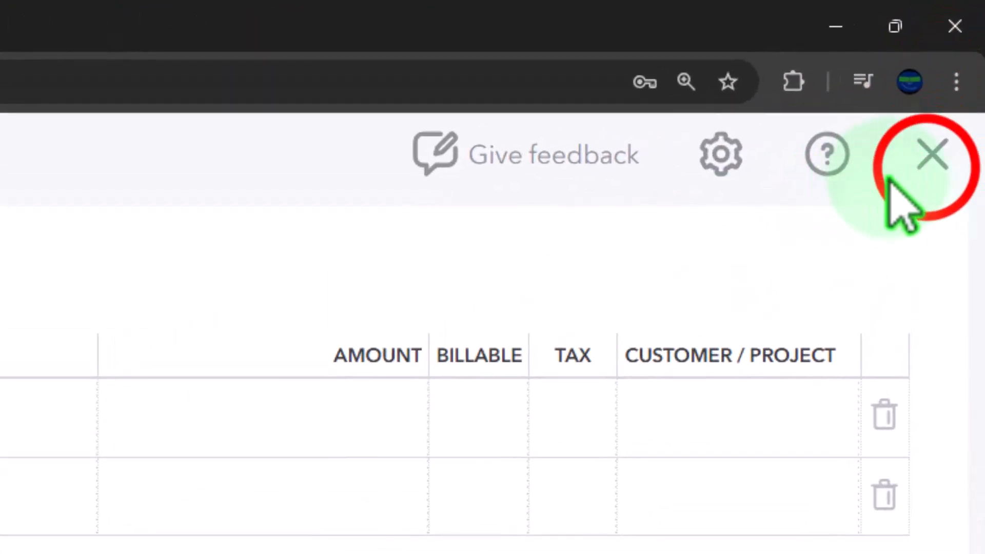
left_click(964, 60)
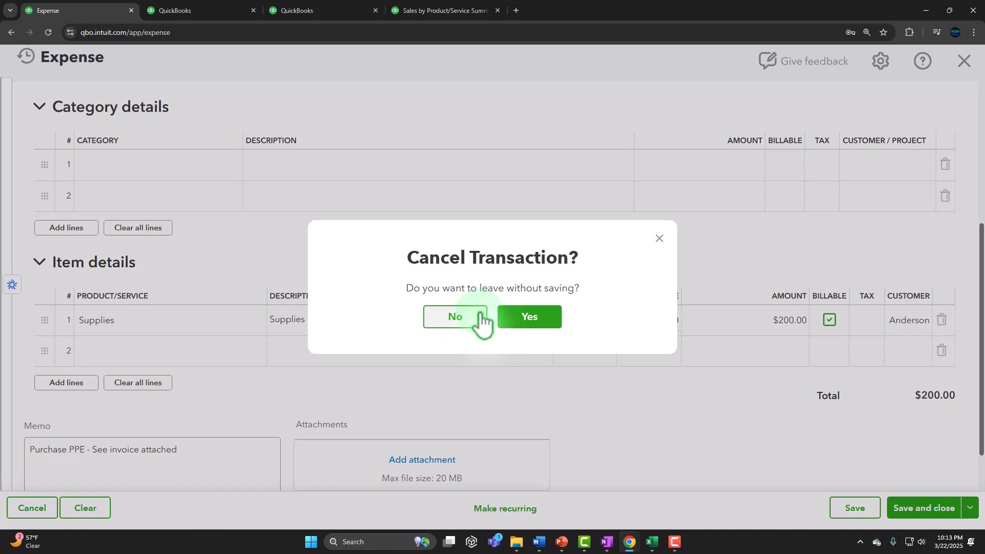
left_click(528, 318)
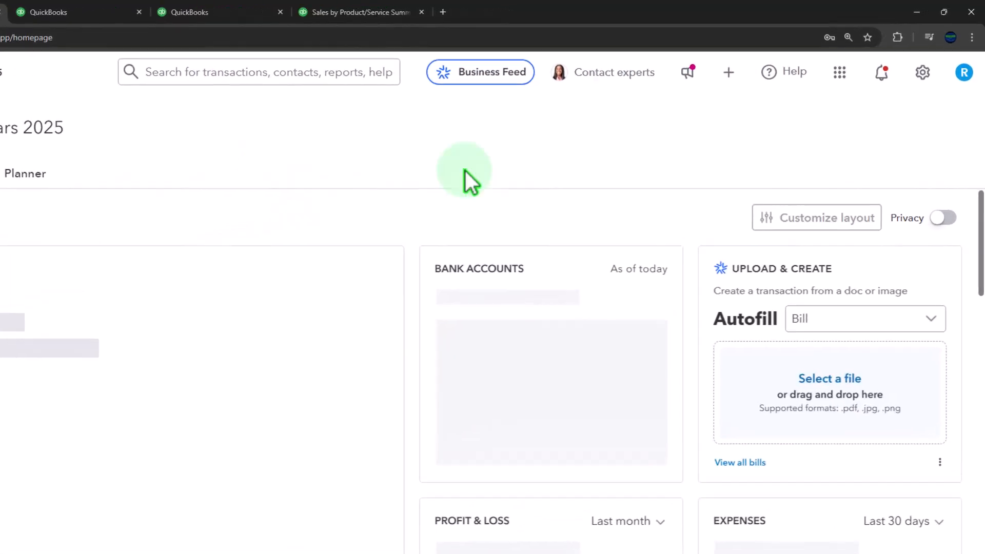
Start a new invoice with Supplies on the first product line, check its rate field, and discard the invoice.
left_click(729, 71)
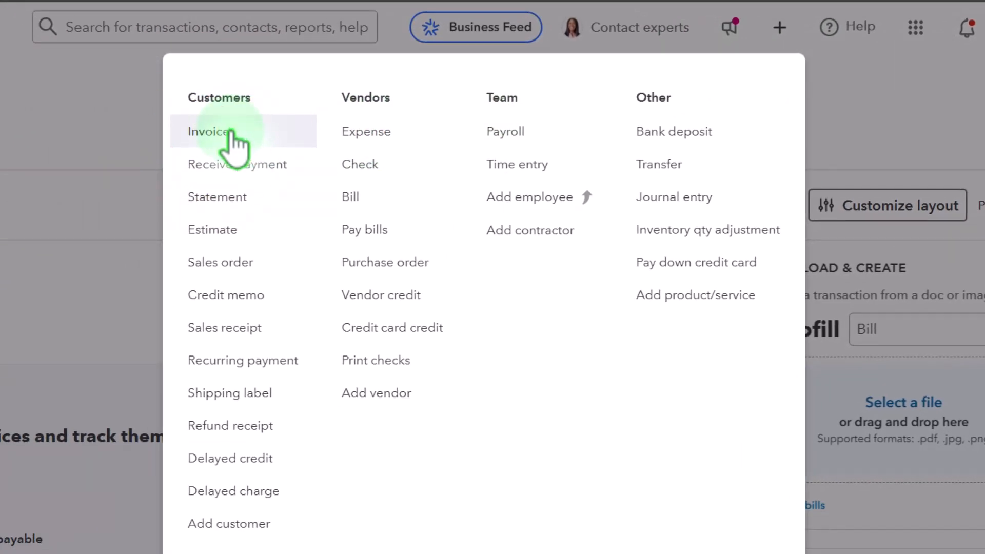
left_click(231, 134)
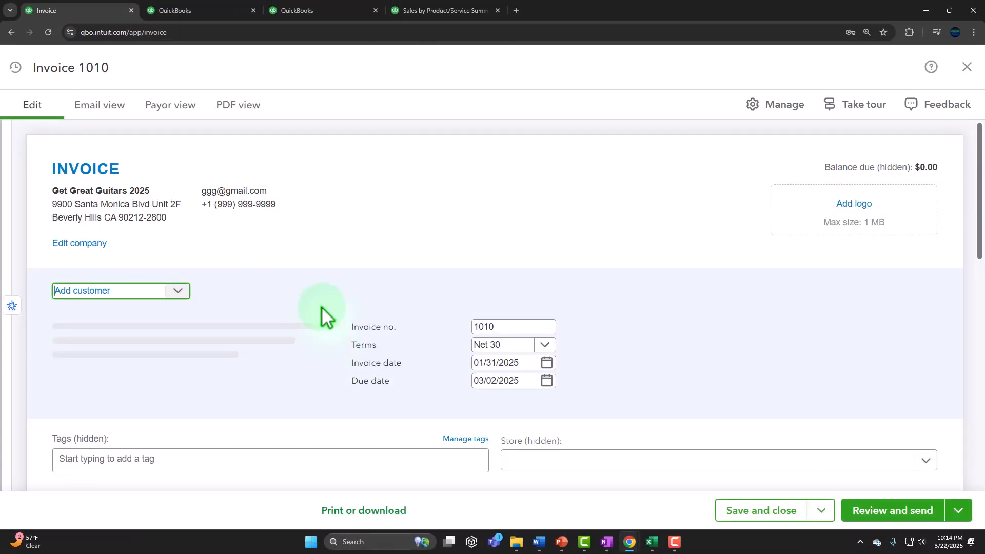
scroll(322, 307, "down", 4)
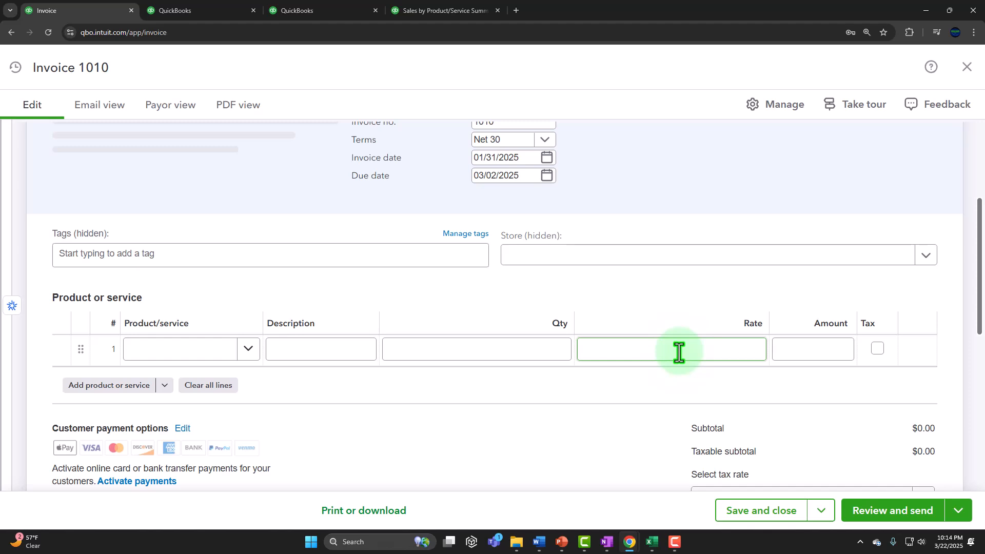
left_click(249, 350)
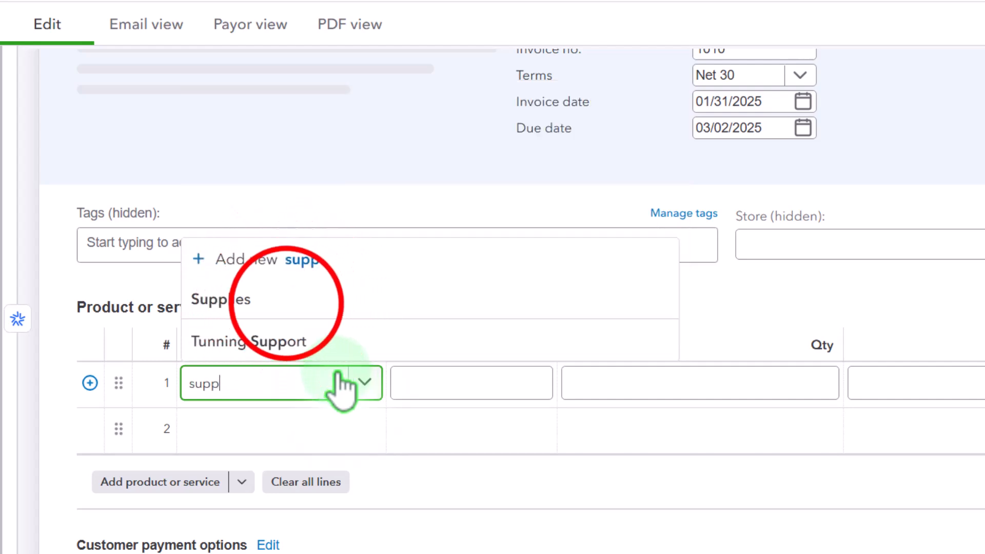
left_click(288, 300)
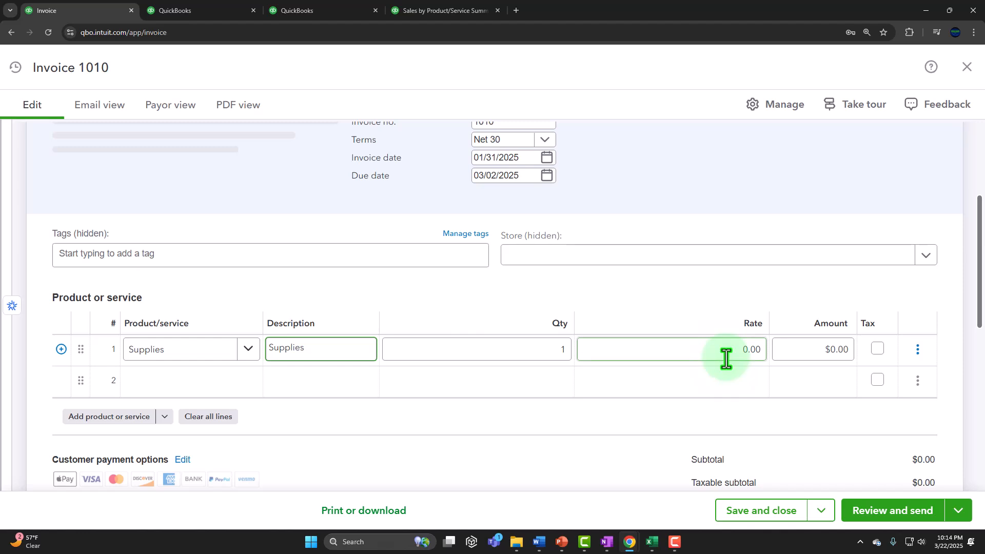
left_click(733, 354)
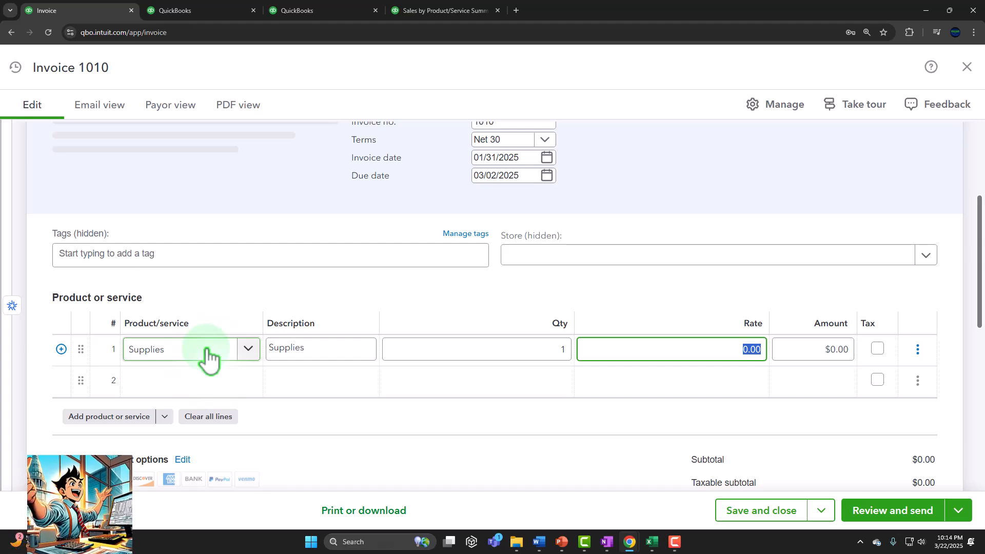
left_click(718, 361)
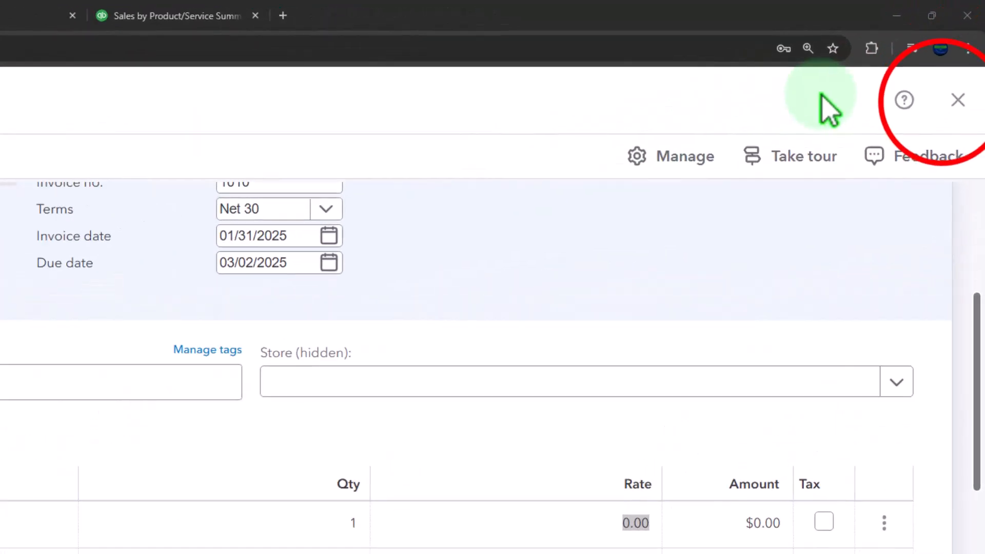
left_click(967, 67)
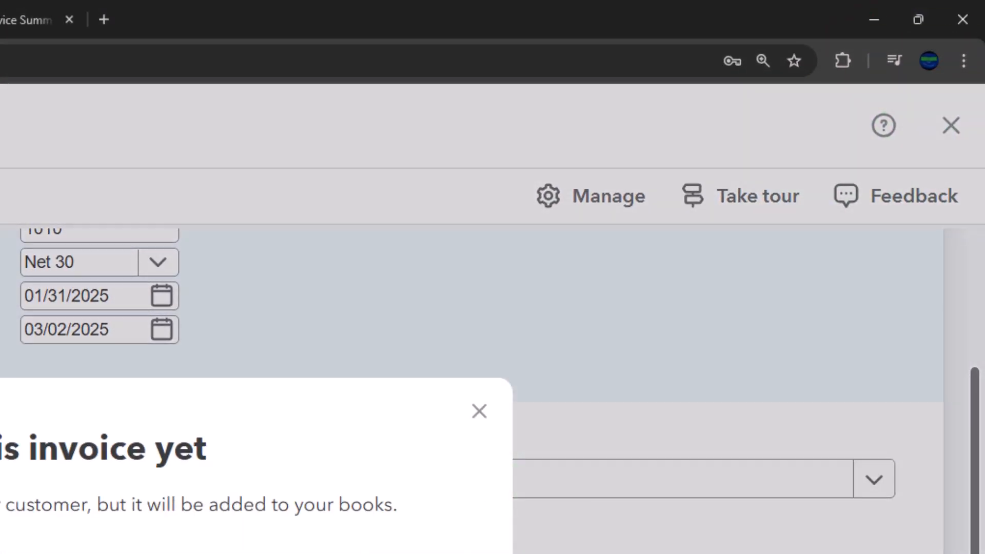
left_click(464, 545)
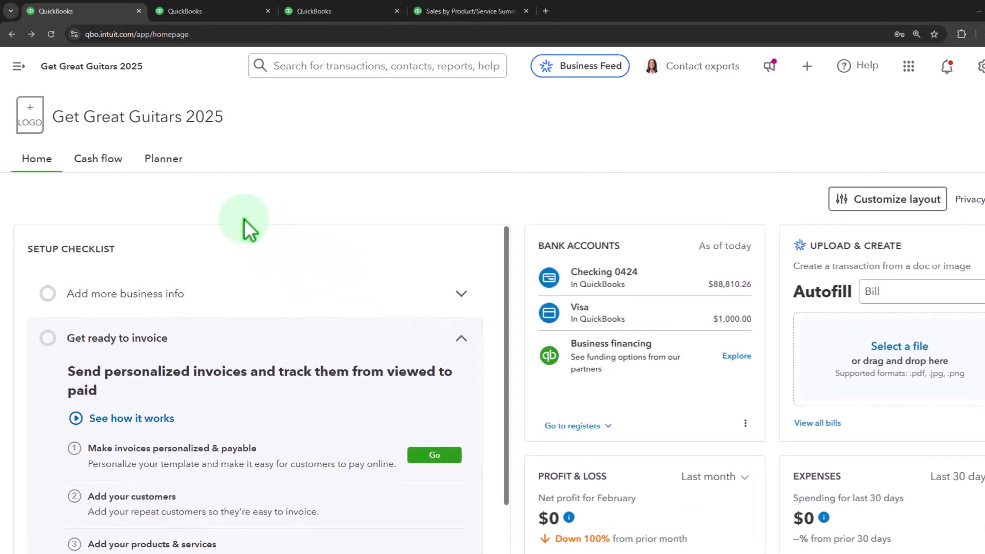
Open Project 2 - Sam The Guitar Man from the projects list and examine its income, costs and transactions.
left_click(30, 114)
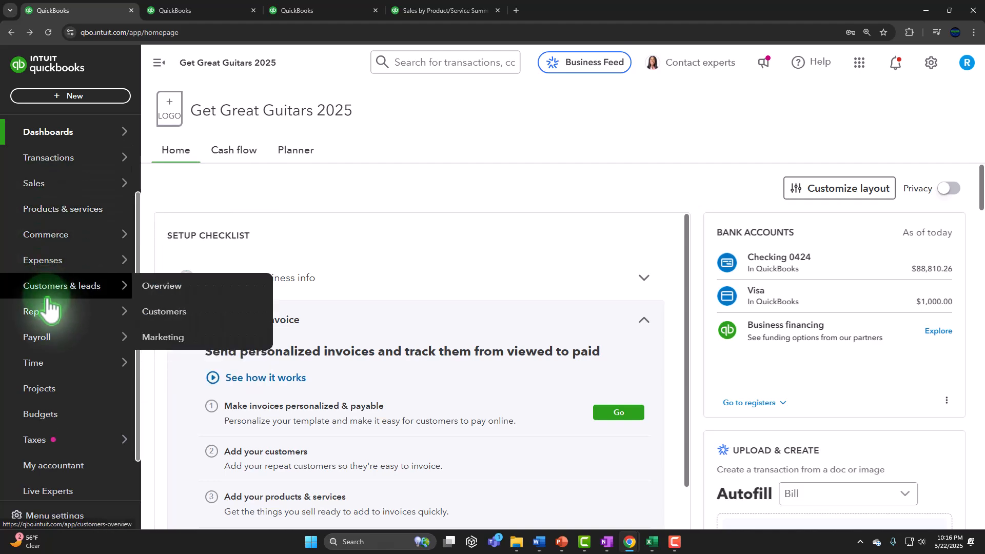
left_click(57, 391)
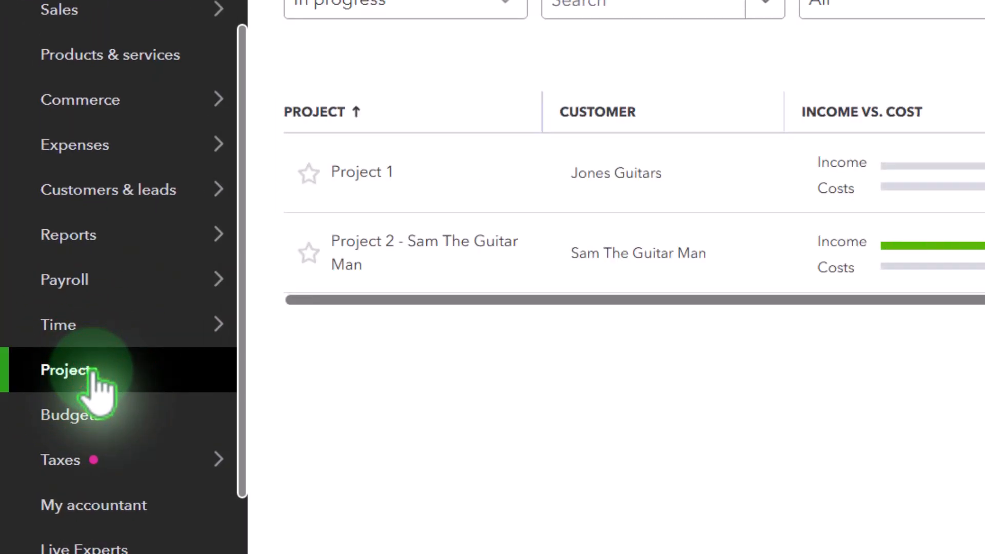
left_click(447, 272)
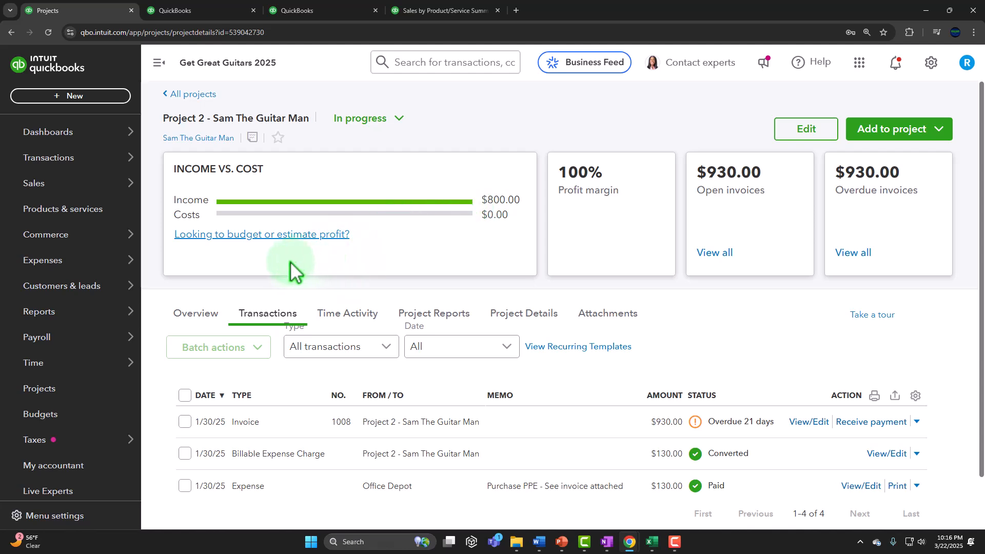
Look through the sales customer list with its sub-customers, and compare it with the Sales by Product/Service Summary report.
mouse_move(58, 287)
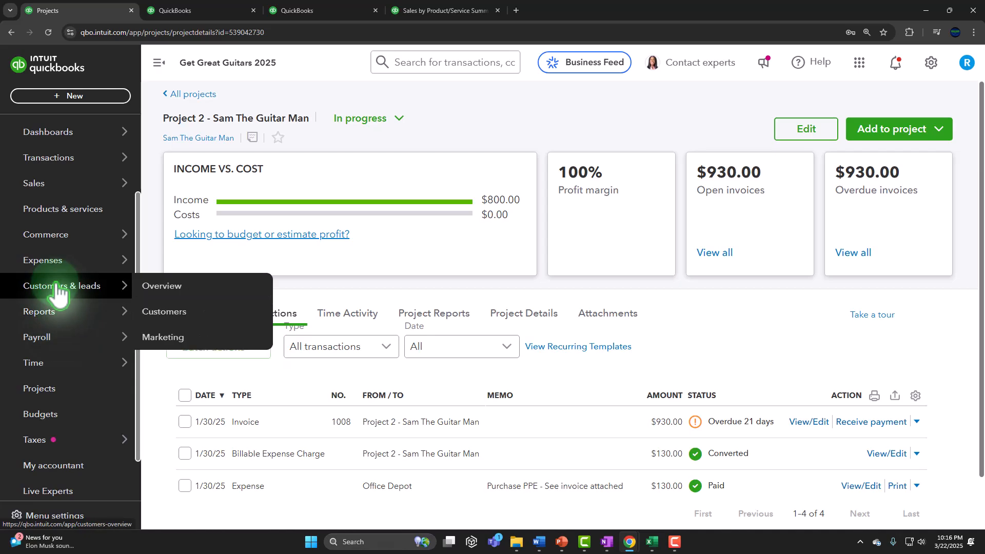
mouse_move(52, 322)
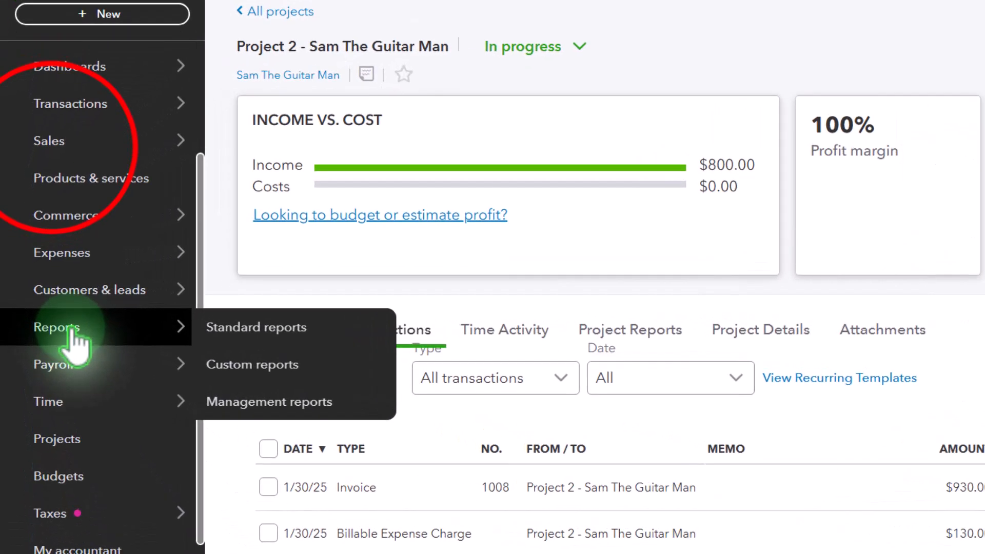
left_click(37, 189)
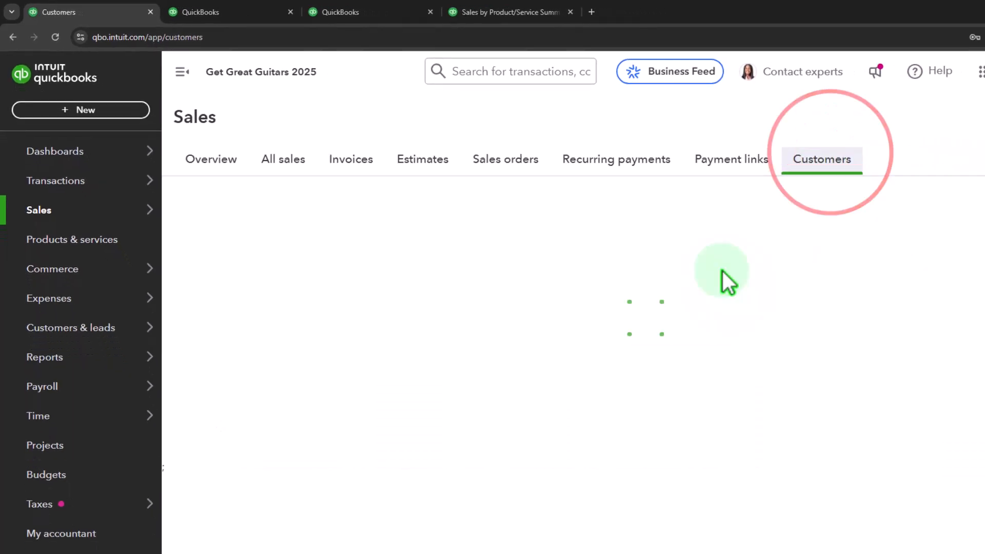
scroll(569, 304, "down", 1)
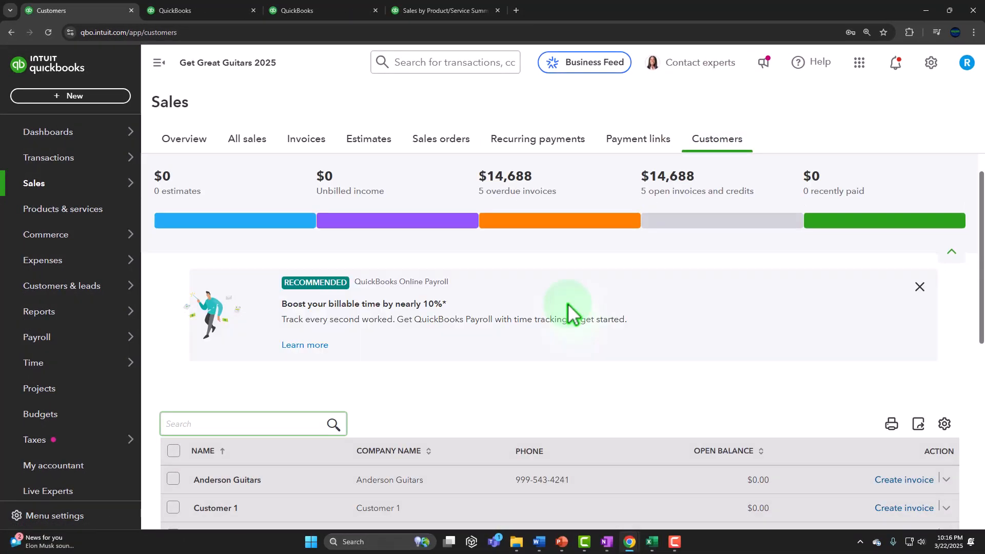
scroll(568, 308, "down", 5)
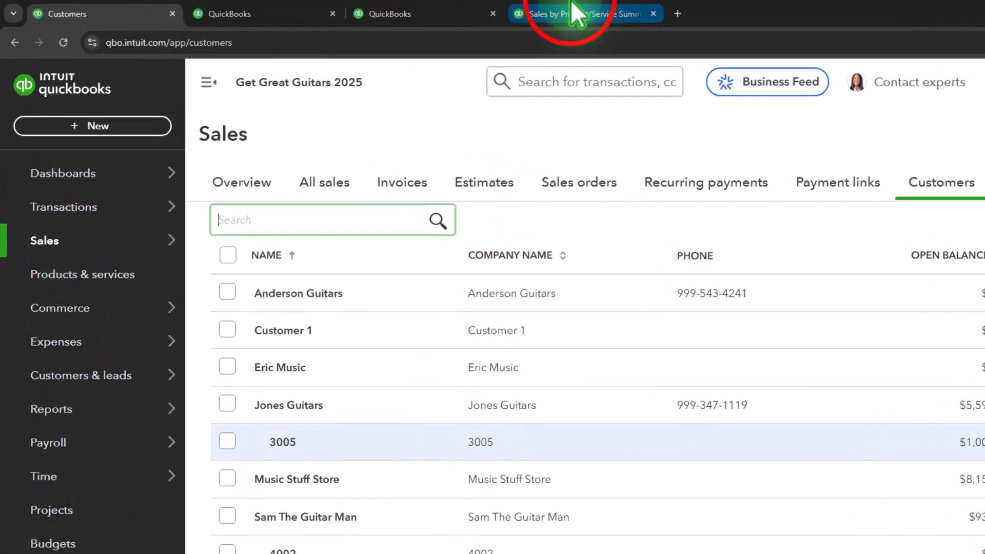
left_click(435, 10)
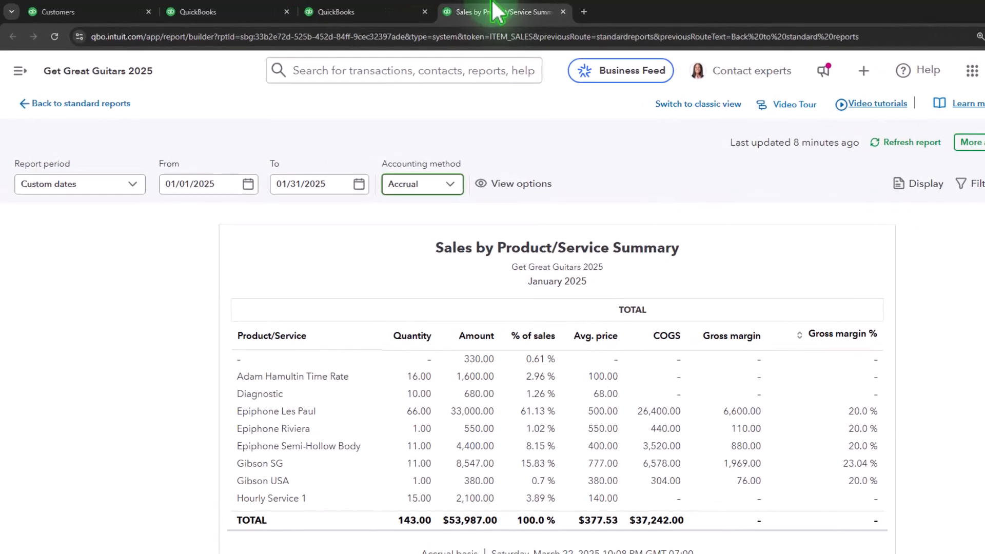
Return to the customers browser tab and reopen Project 2 - Sam The Guitar Man from the projects list.
left_click(103, 12)
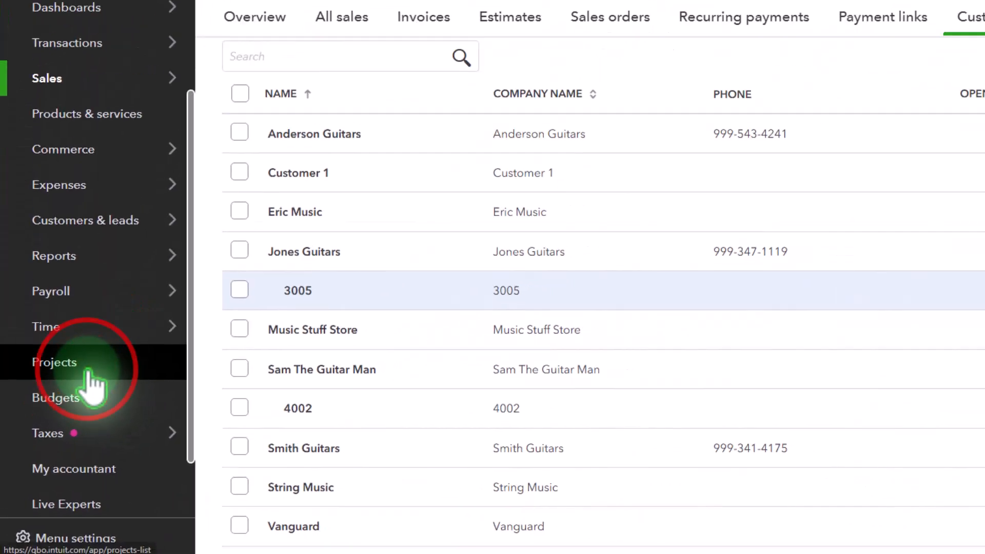
left_click(72, 377)
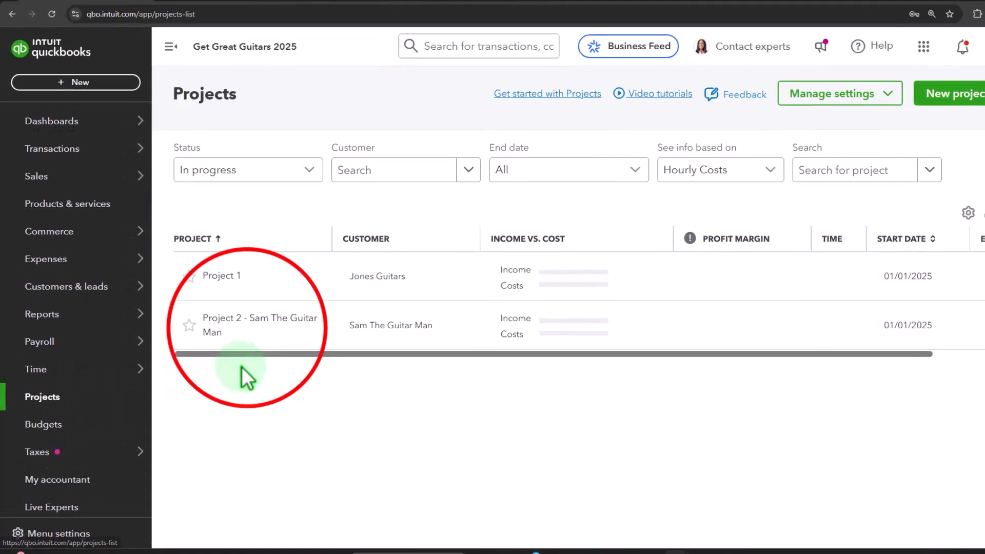
left_click(246, 322)
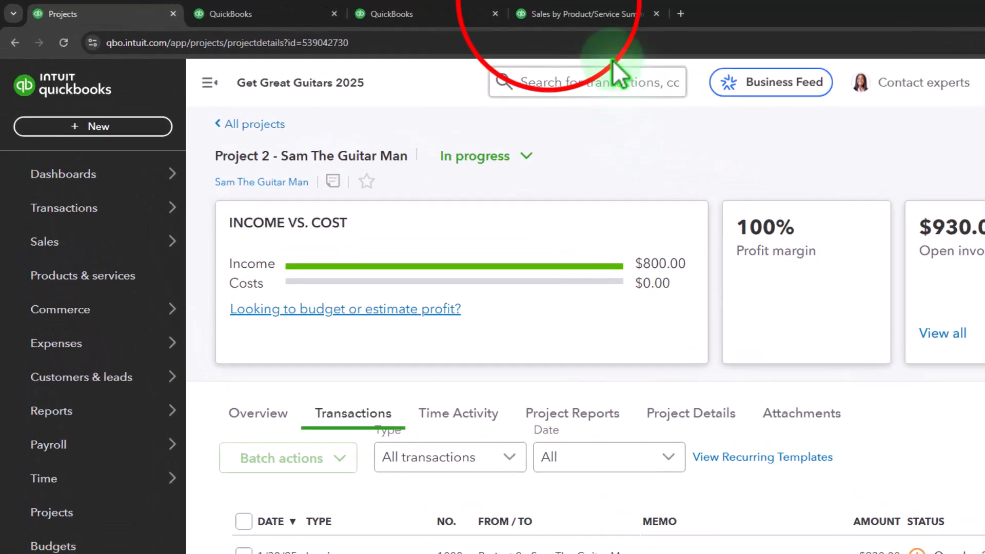
Display the January 2025 Profit and Loss report's columns by Customer and examine the Project 2 - Sam The Guitar Man column.
left_click(420, 11)
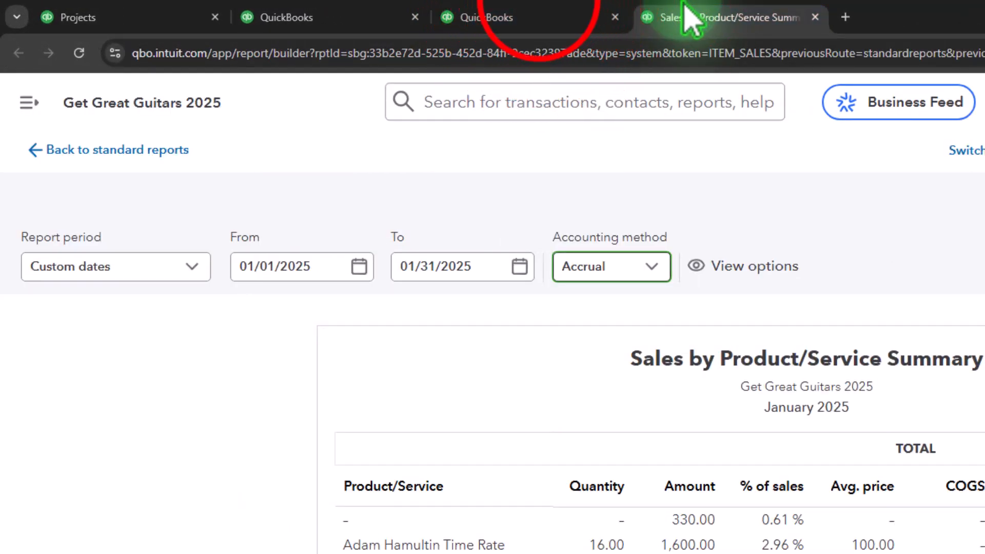
left_click(544, 15)
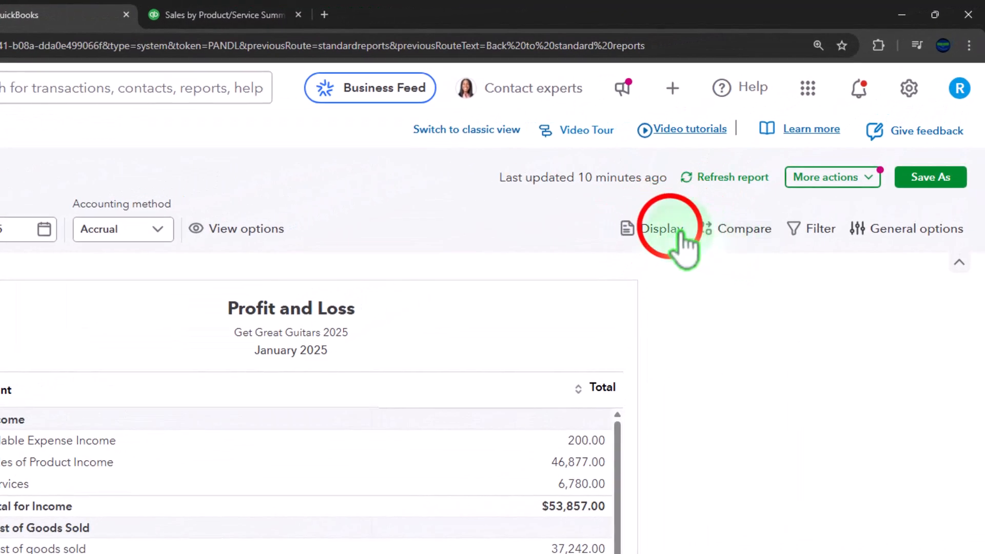
left_click(681, 234)
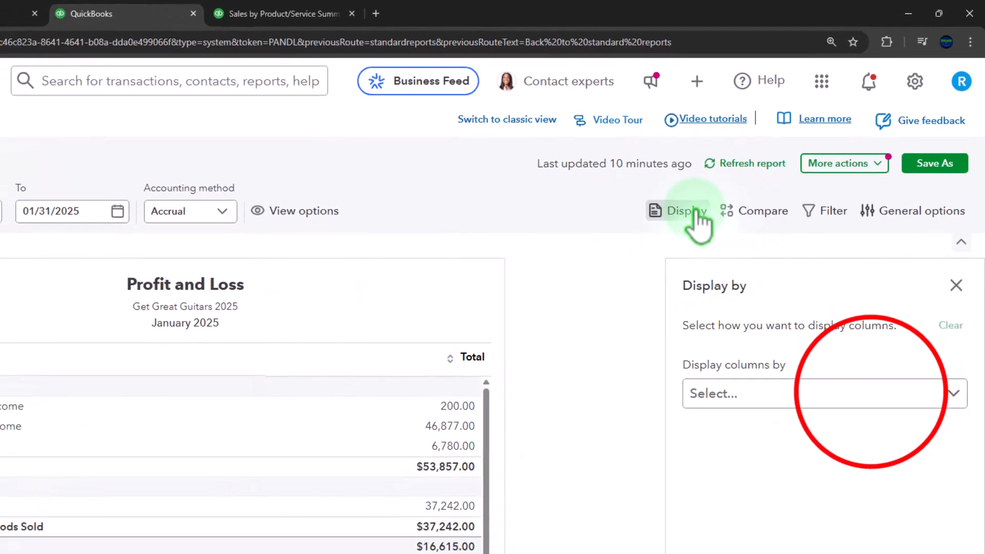
left_click(867, 437)
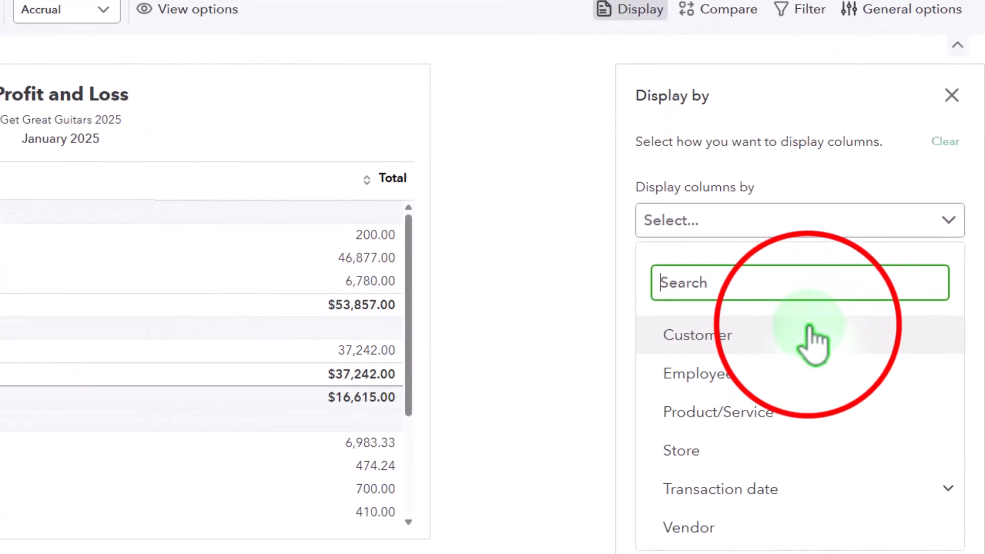
left_click(813, 344)
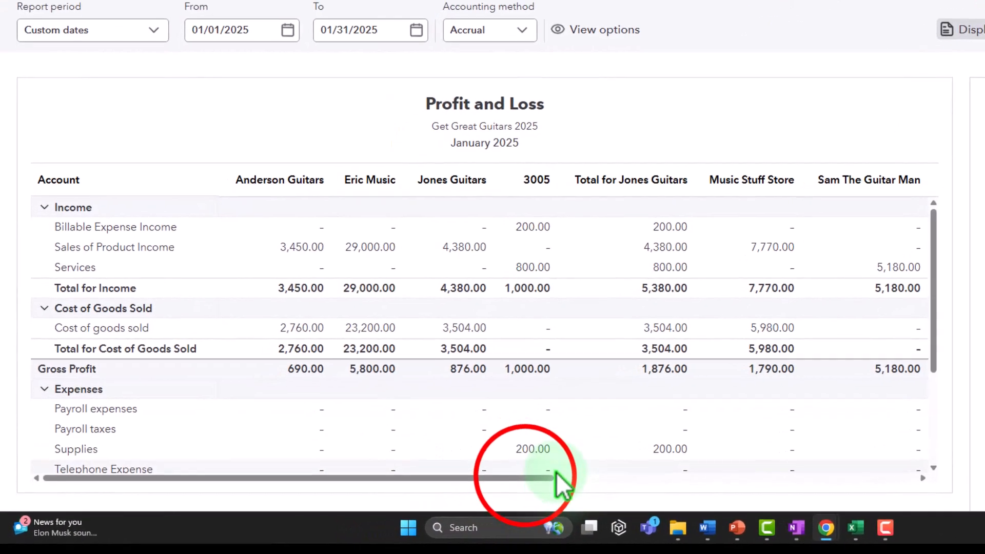
left_click_drag(534, 475, 775, 487)
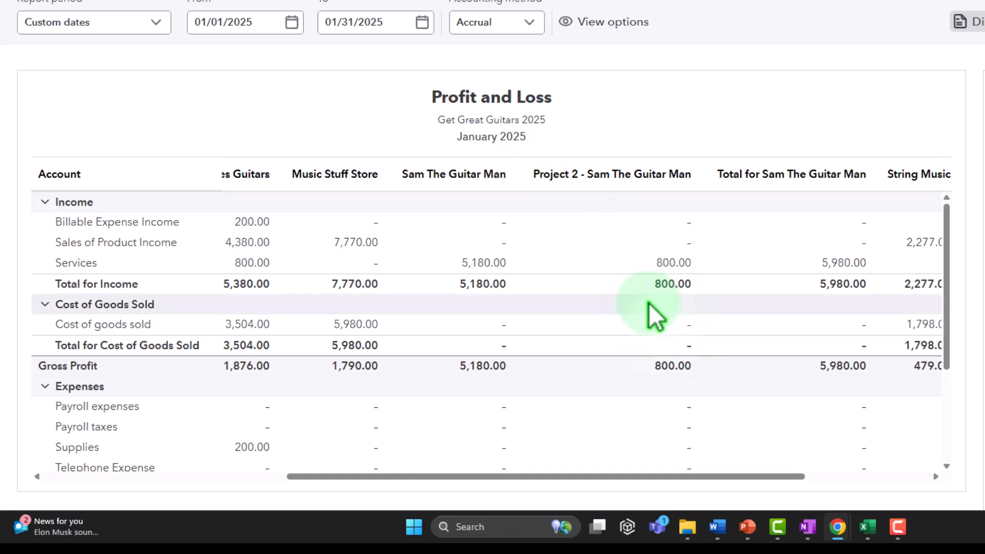
left_click_drag(605, 476, 344, 448)
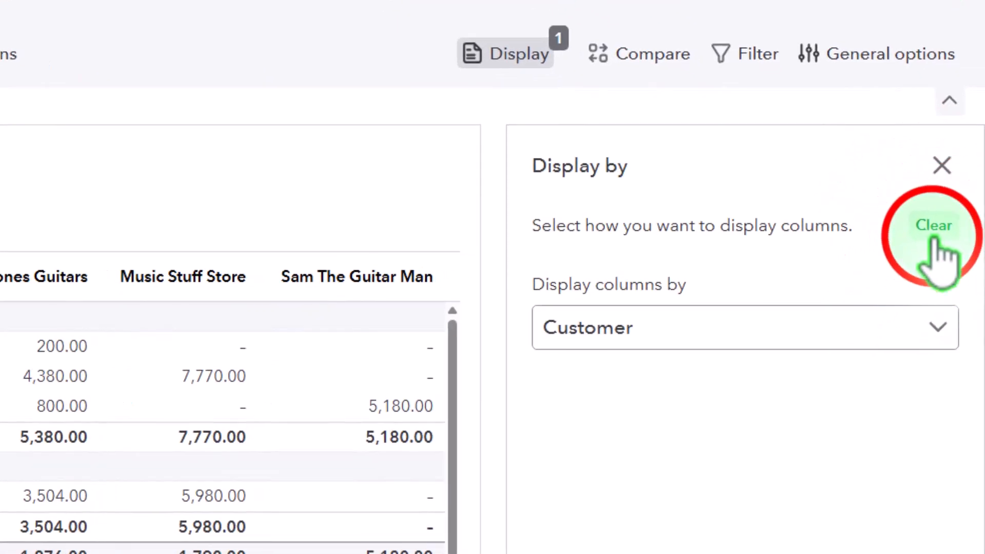
Clear the Customer column display from the January 2025 Profit and Loss report and review its total-only figures down to net income.
left_click(934, 228)
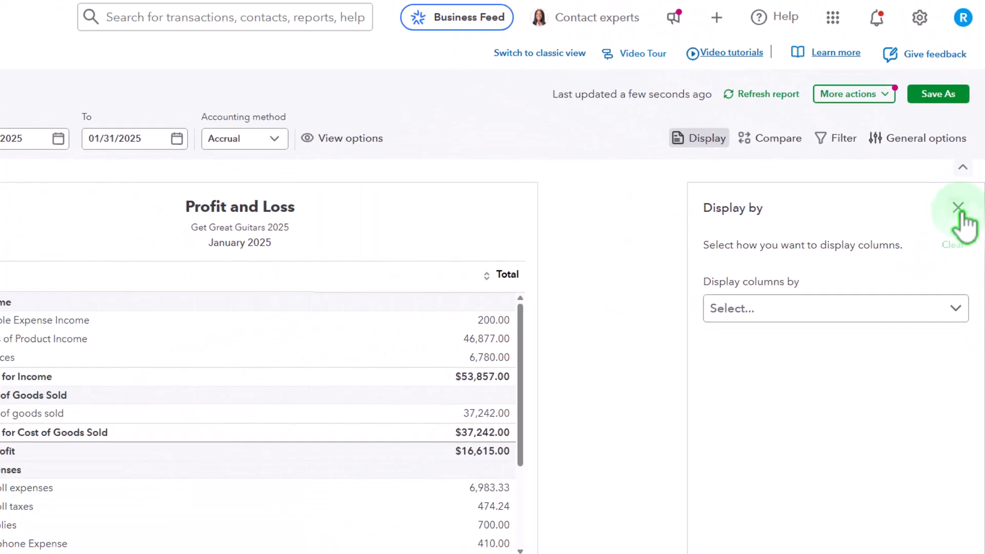
left_click(958, 208)
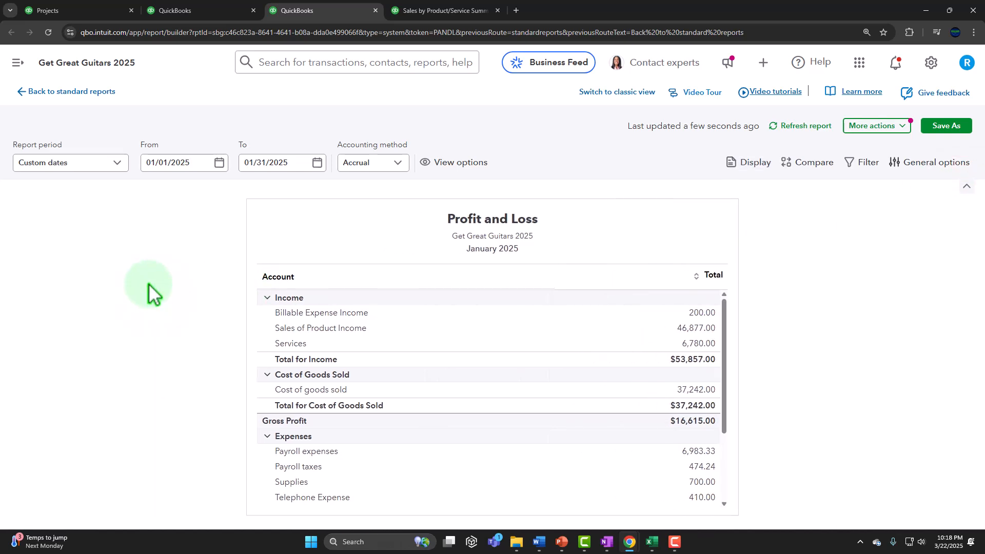
scroll(321, 323, "down", 3)
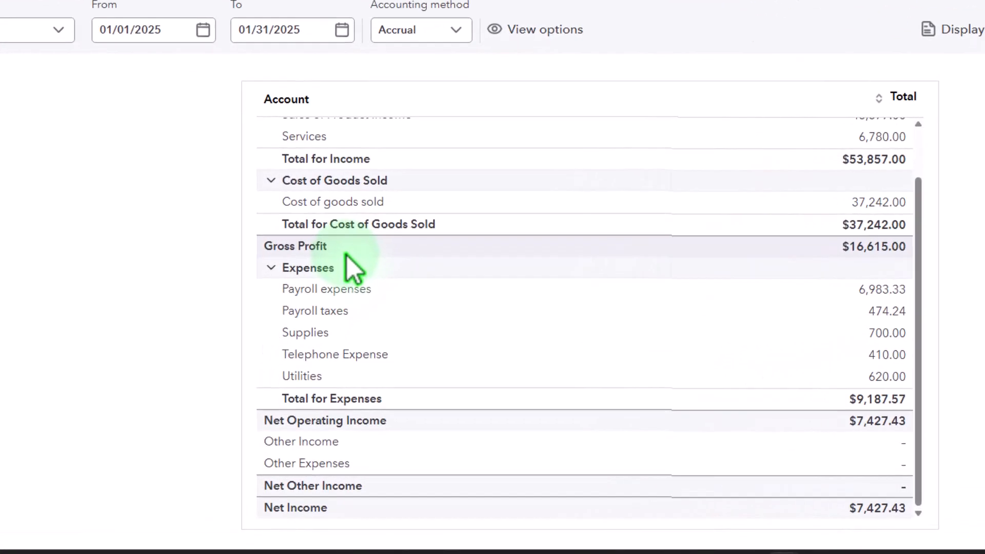
Review the January 2025 balance sheet in the other report browser tab, from current assets down to liabilities and equity.
left_click(219, 11)
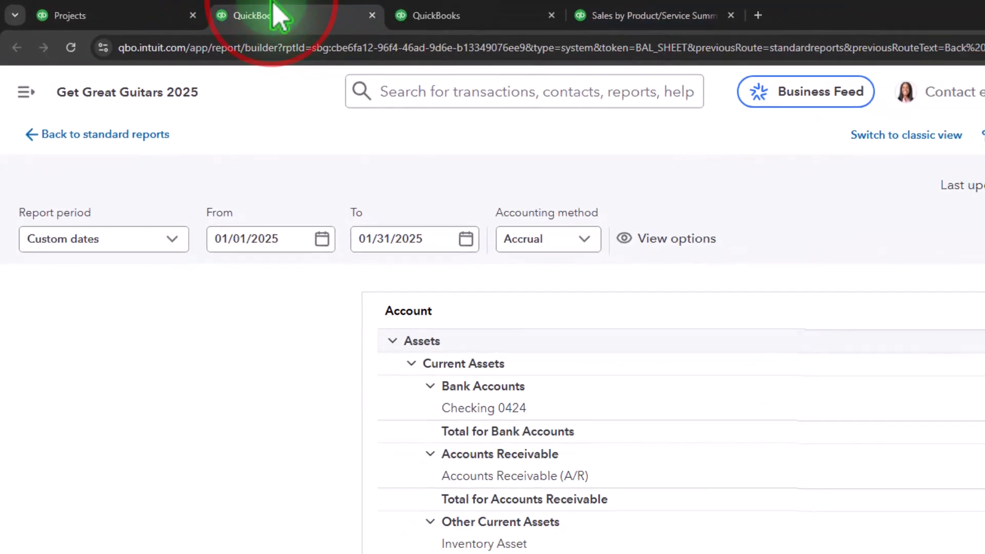
scroll(439, 452, "down", 3)
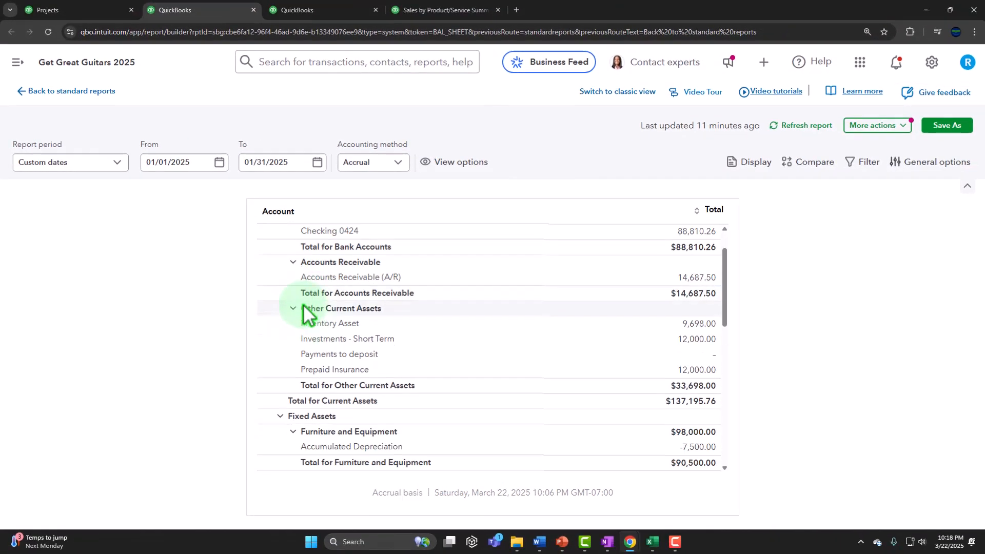
scroll(351, 270, "down", 6)
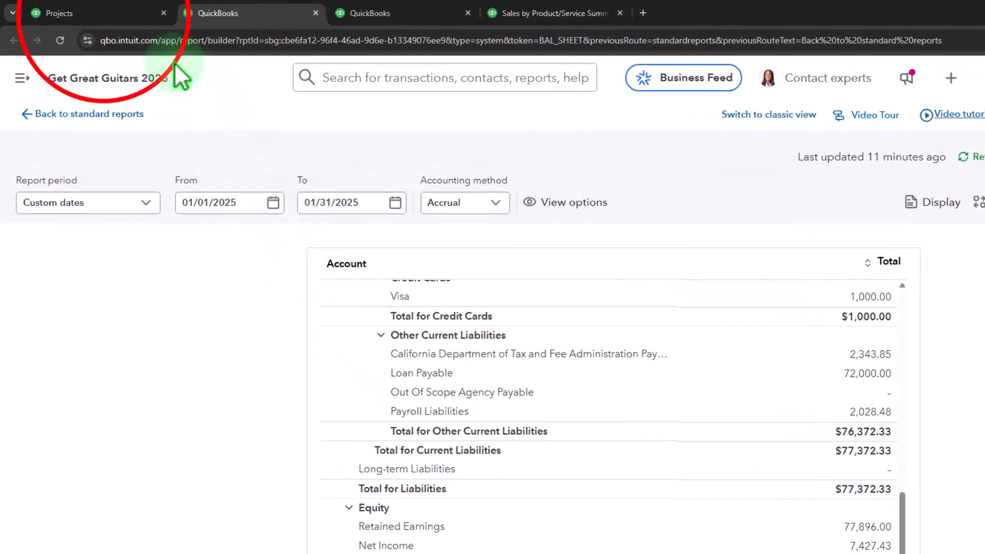
In the browser tab showing Project 2 - Sam The Guitar Man, find and open the Trial Balance report from the standard reports.
left_click(125, 24)
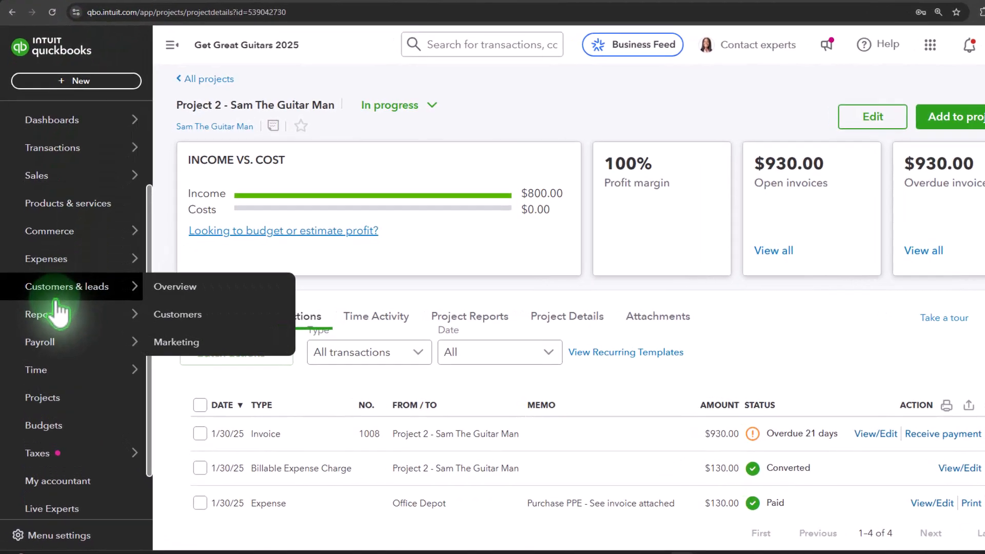
mouse_move(46, 313)
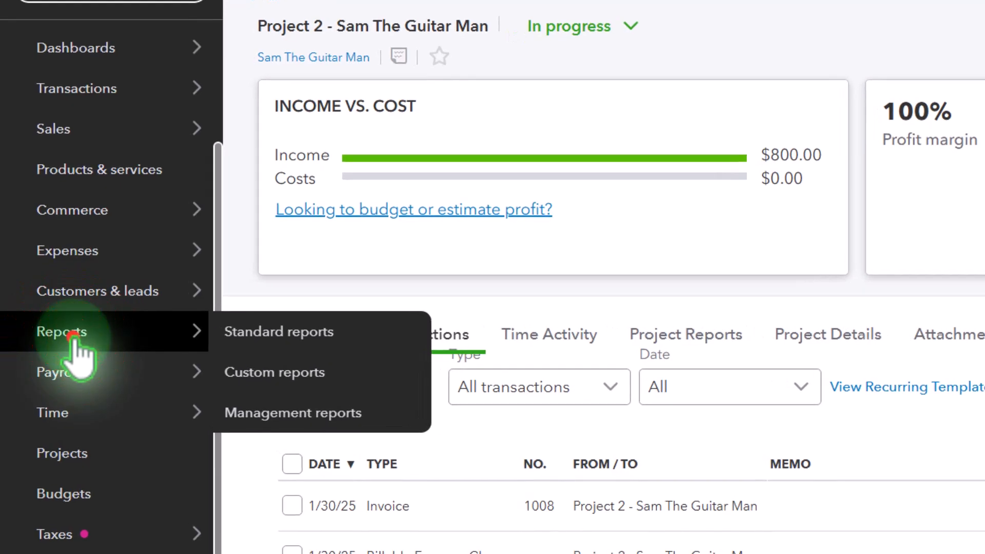
left_click(73, 336)
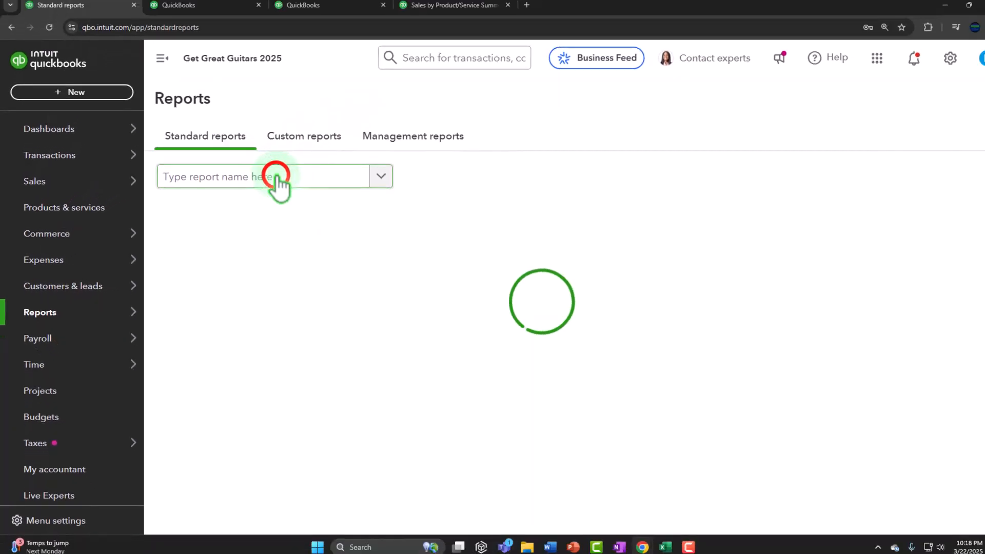
left_click(276, 177)
type("tru")
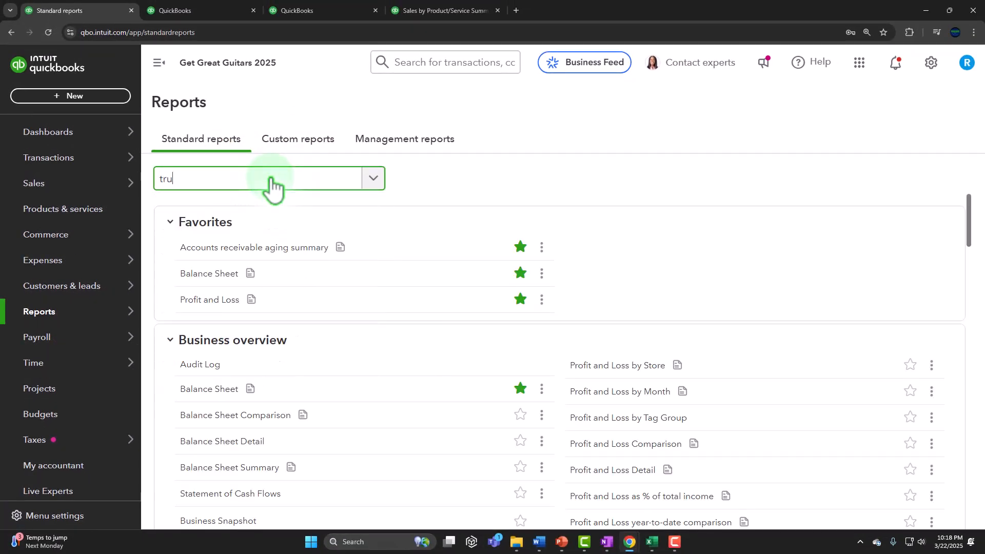
type("st")
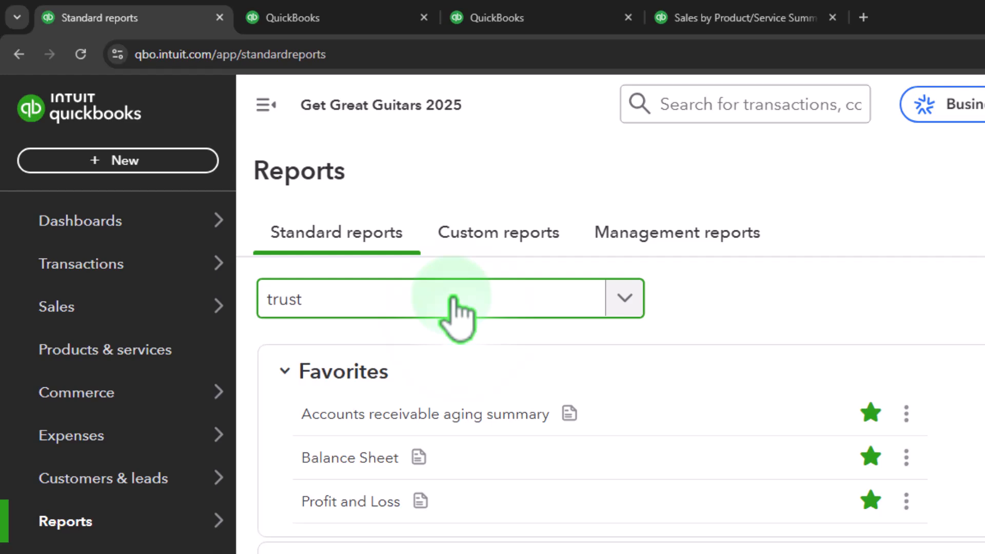
key("BackSpace")
key("BackSpace")
key("BackSpace")
type("ri")
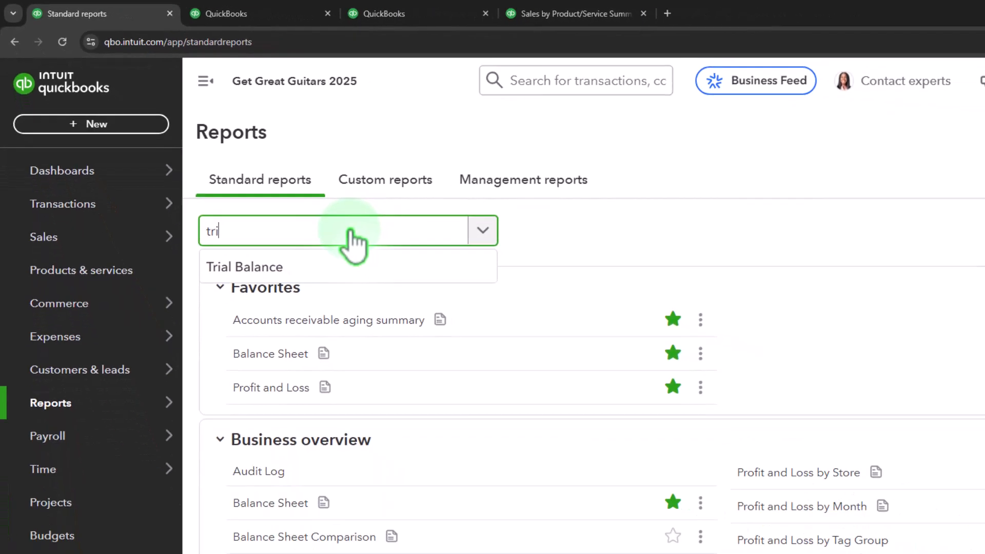
key("Down")
key("Return")
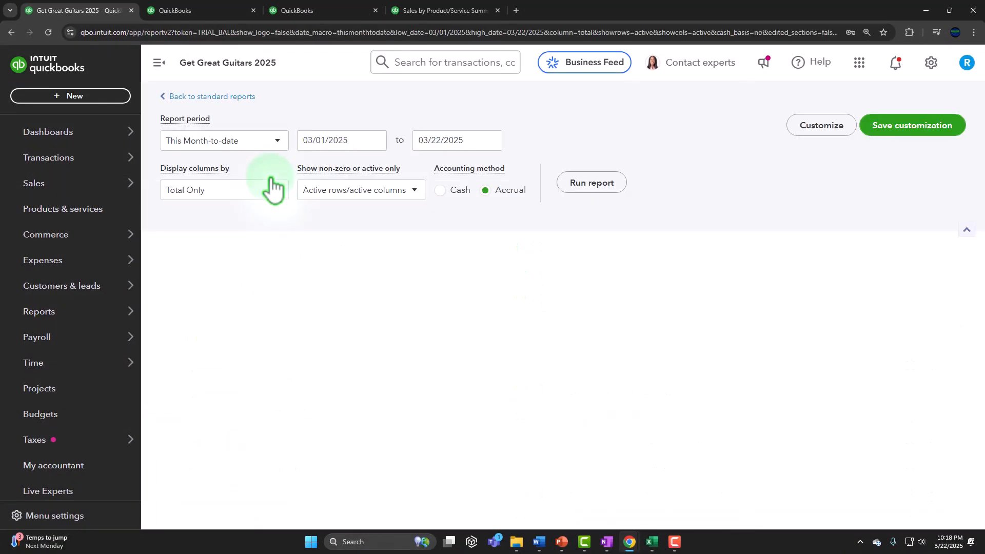
Collapse the navigation menu and run the Trial Balance report for 01/01/2025 to 01/31/2025.
left_click(159, 62)
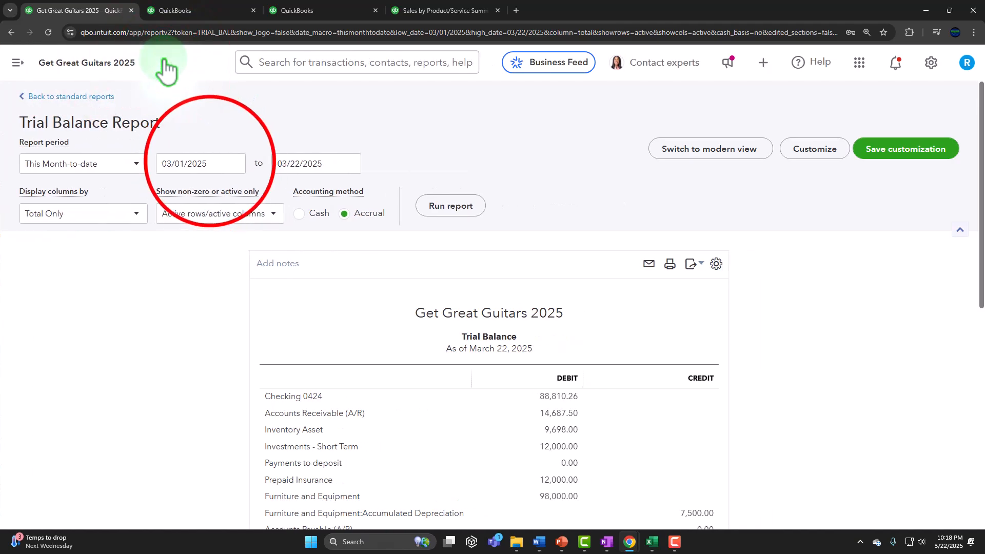
left_click(209, 163)
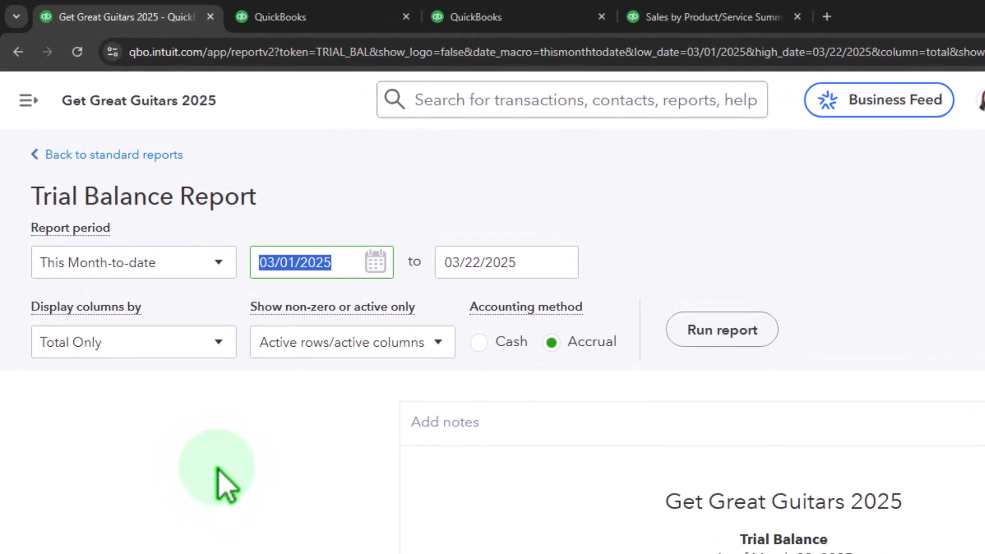
type("0")
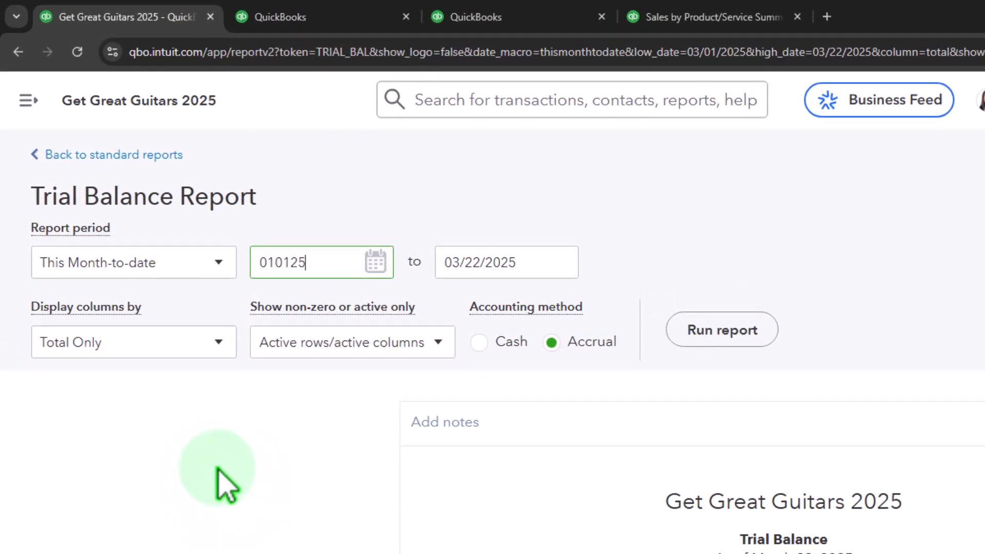
key("Tab")
type("1")
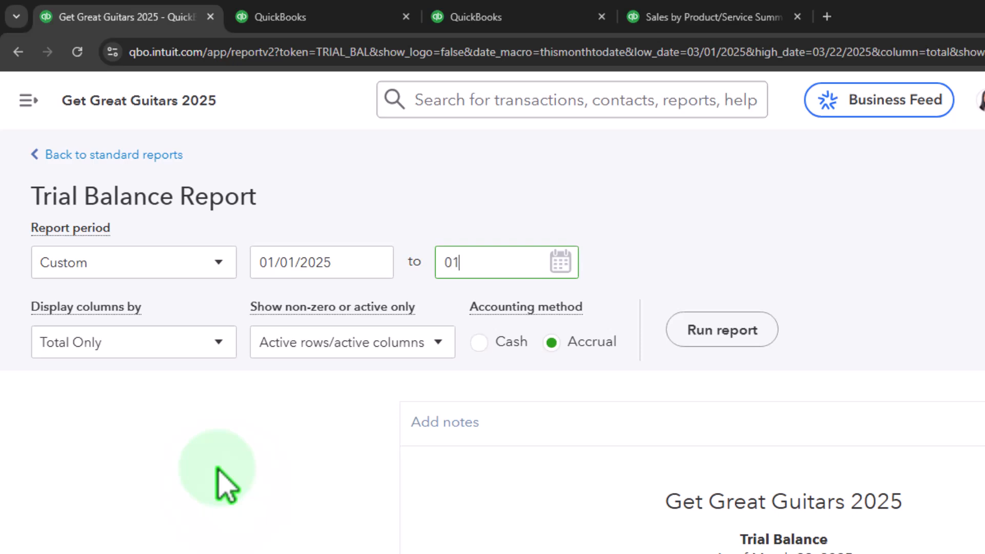
type("1312")
left_click(218, 470)
left_click(724, 330)
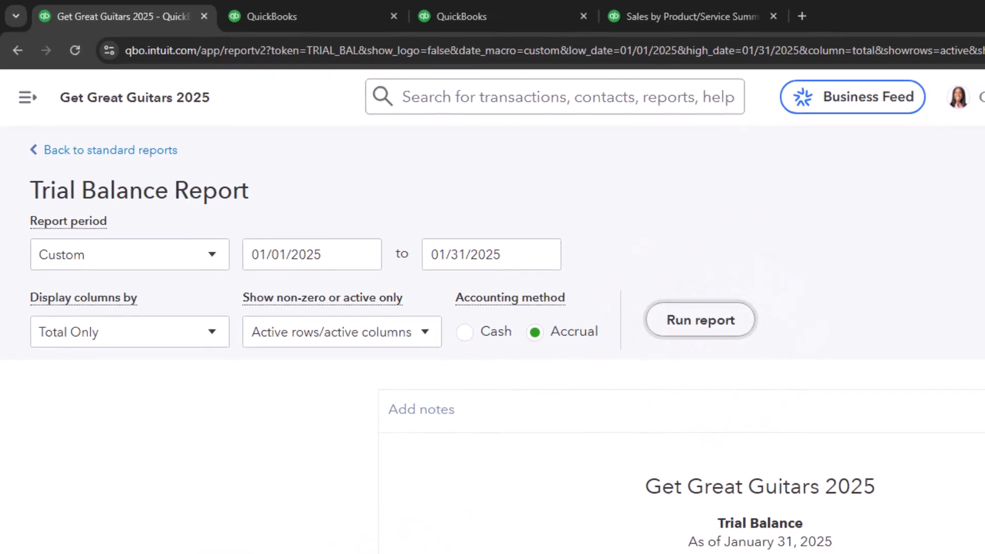
Examine the Trial Balance accounts from checking down to the debit and credit totals, including owner's equity and billable expense income.
scroll(149, 405, "down", 2)
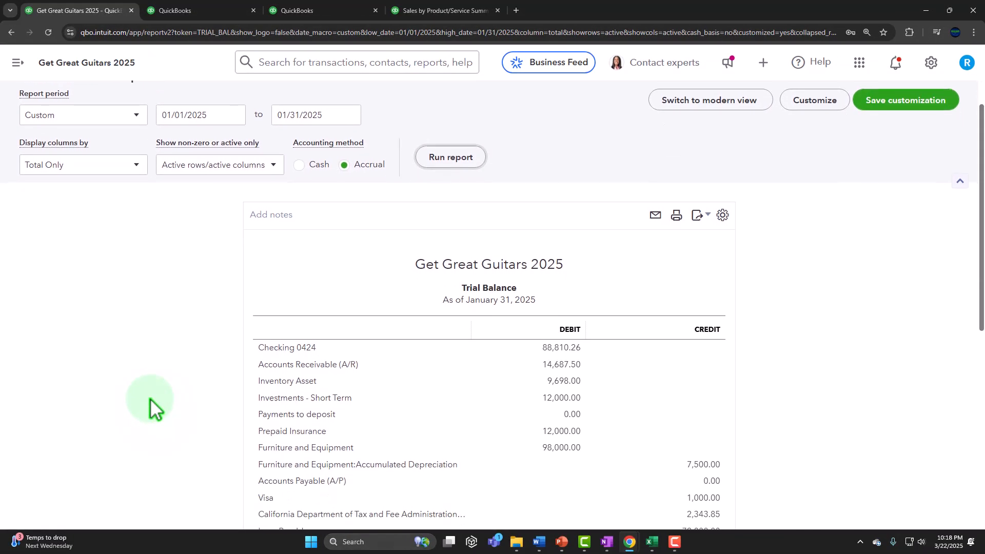
scroll(149, 396, "down", 4)
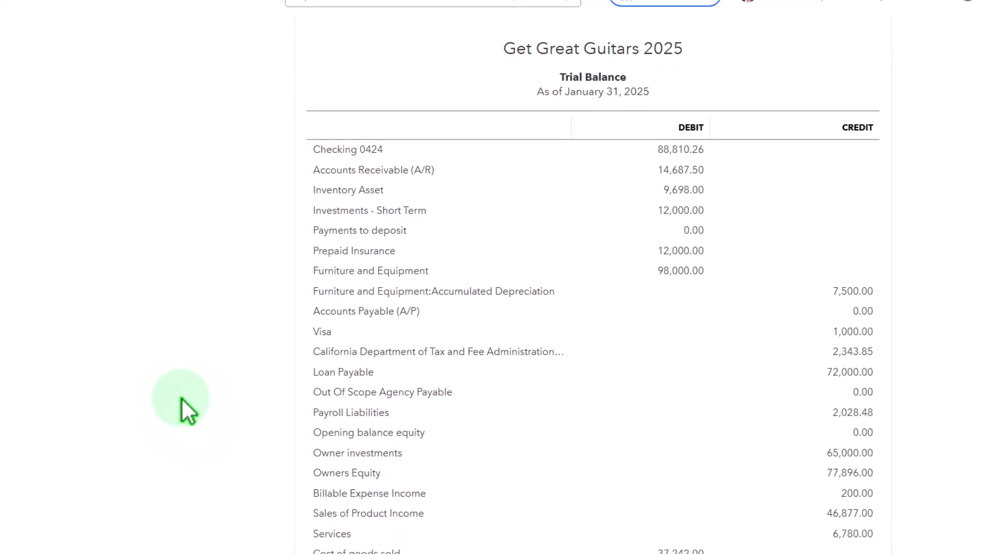
scroll(181, 398, "down", 1)
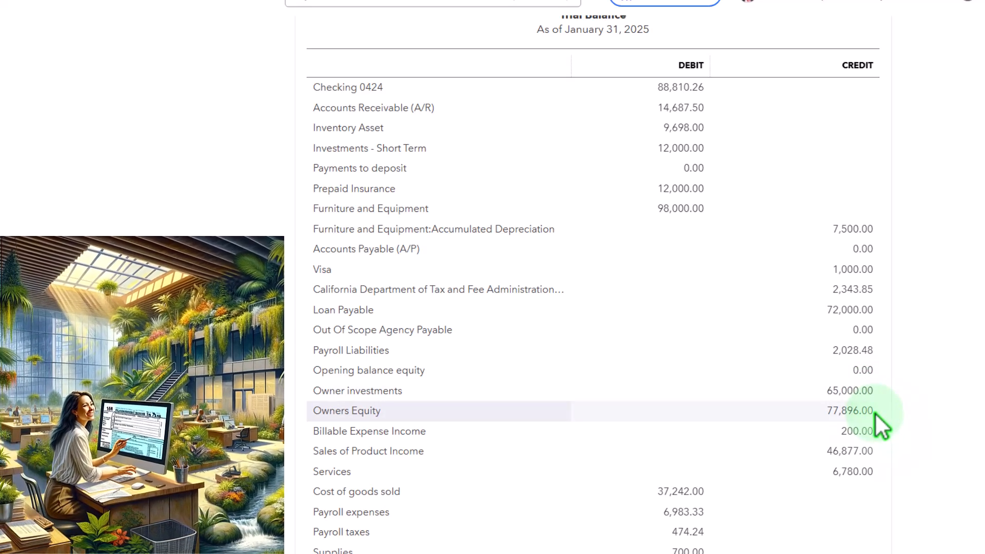
scroll(875, 412, "down", 4)
scroll(867, 242, "up", 1)
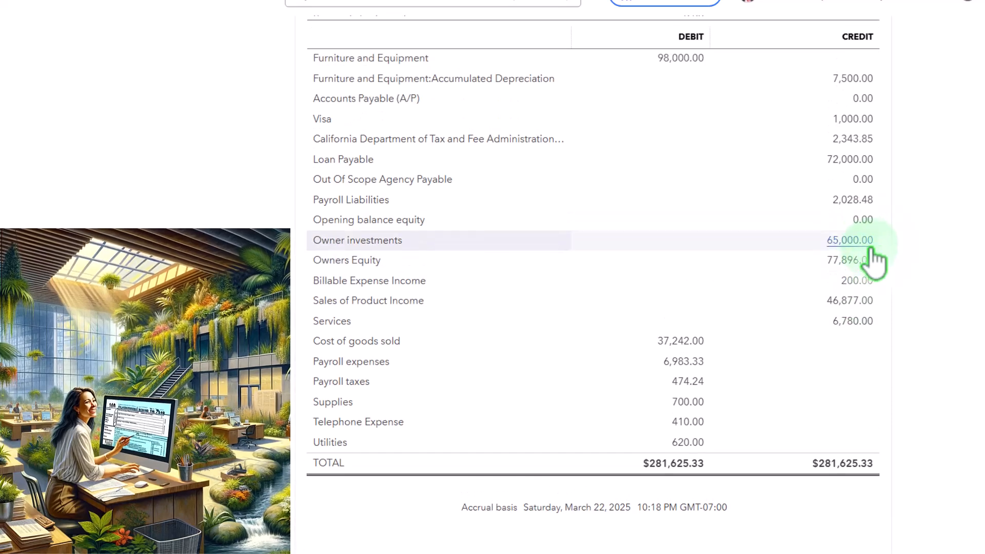